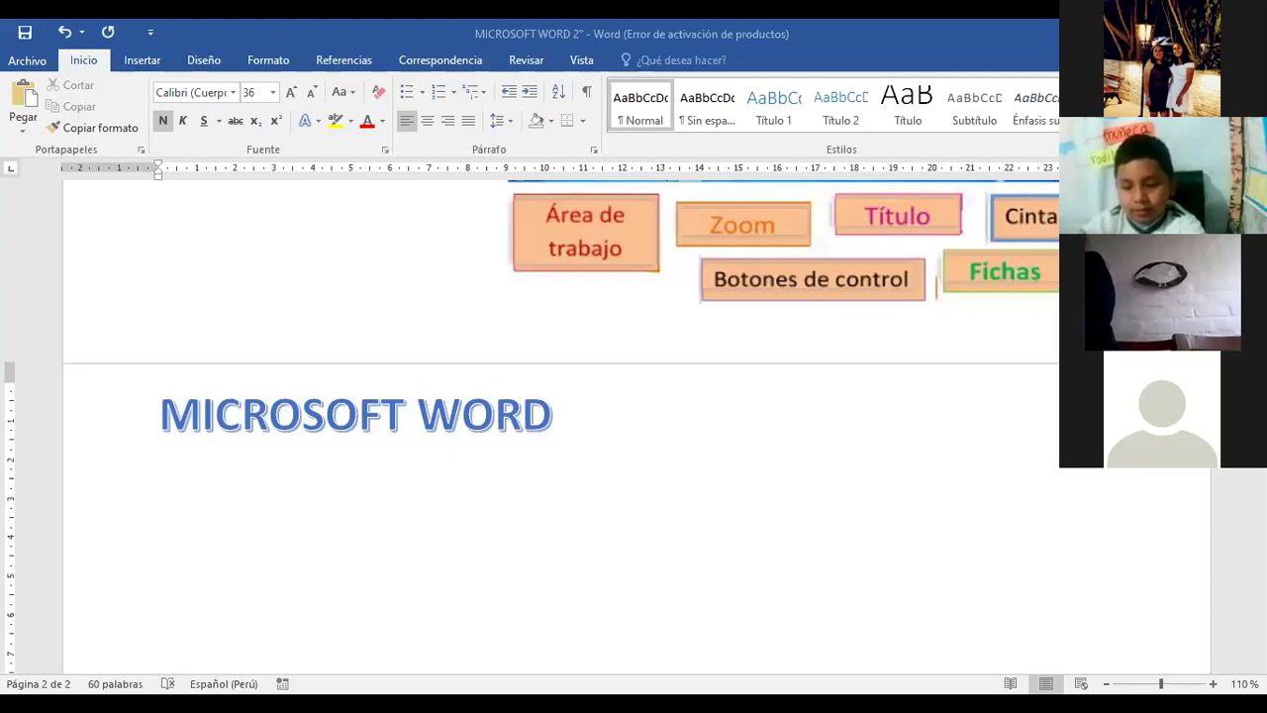
# Scroll back to page 1 and select the large W logo image
pyautogui.scroll(5, 633, 415)
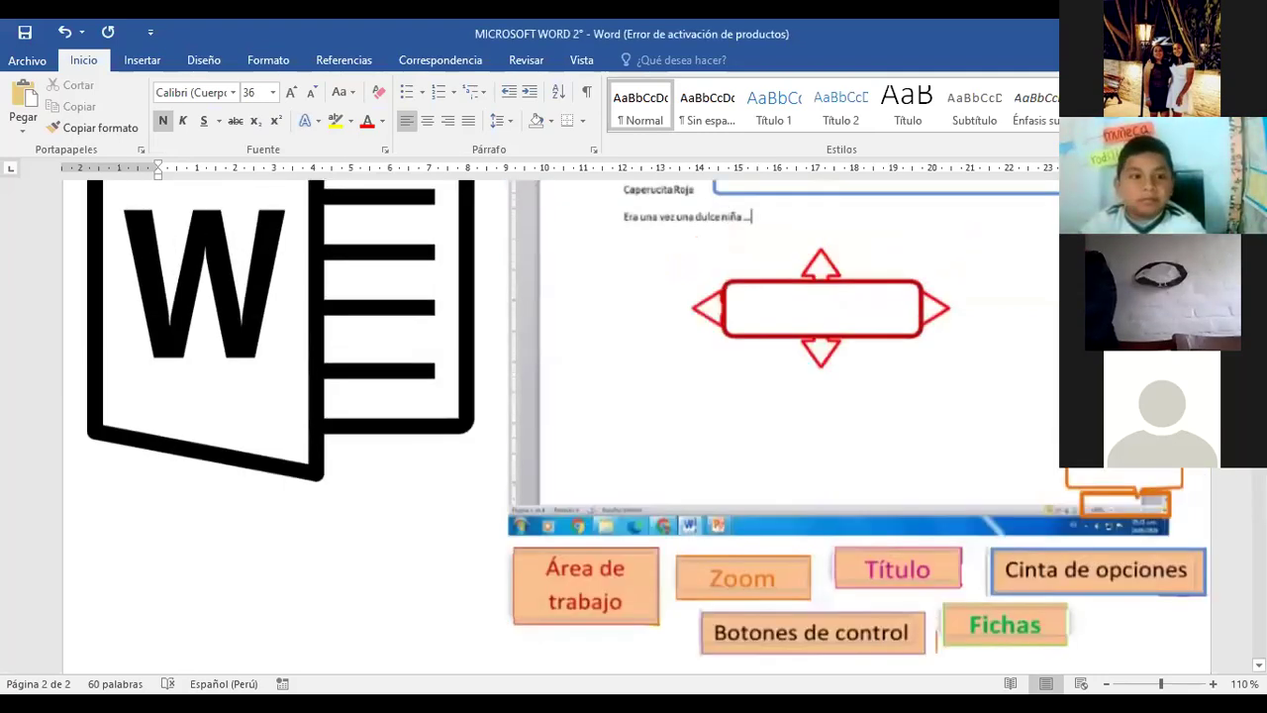
pyautogui.scroll(3, 633, 416)
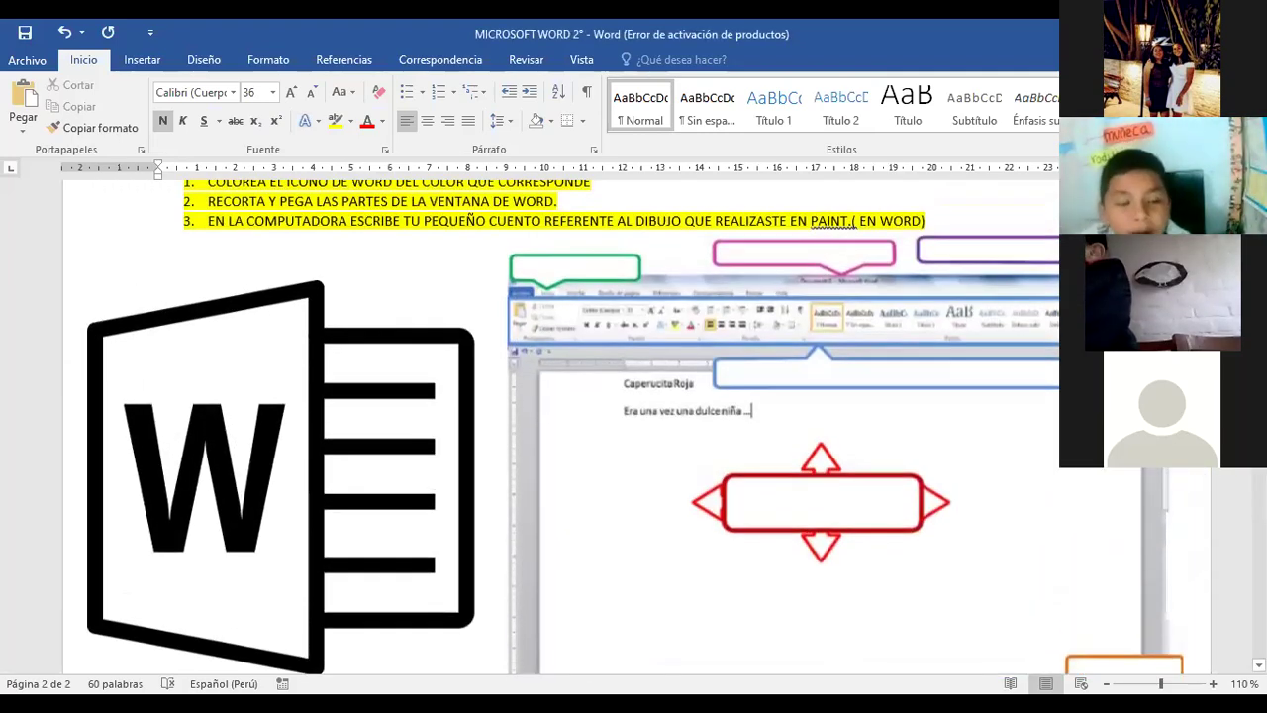
pyautogui.scroll(-2, 633, 415)
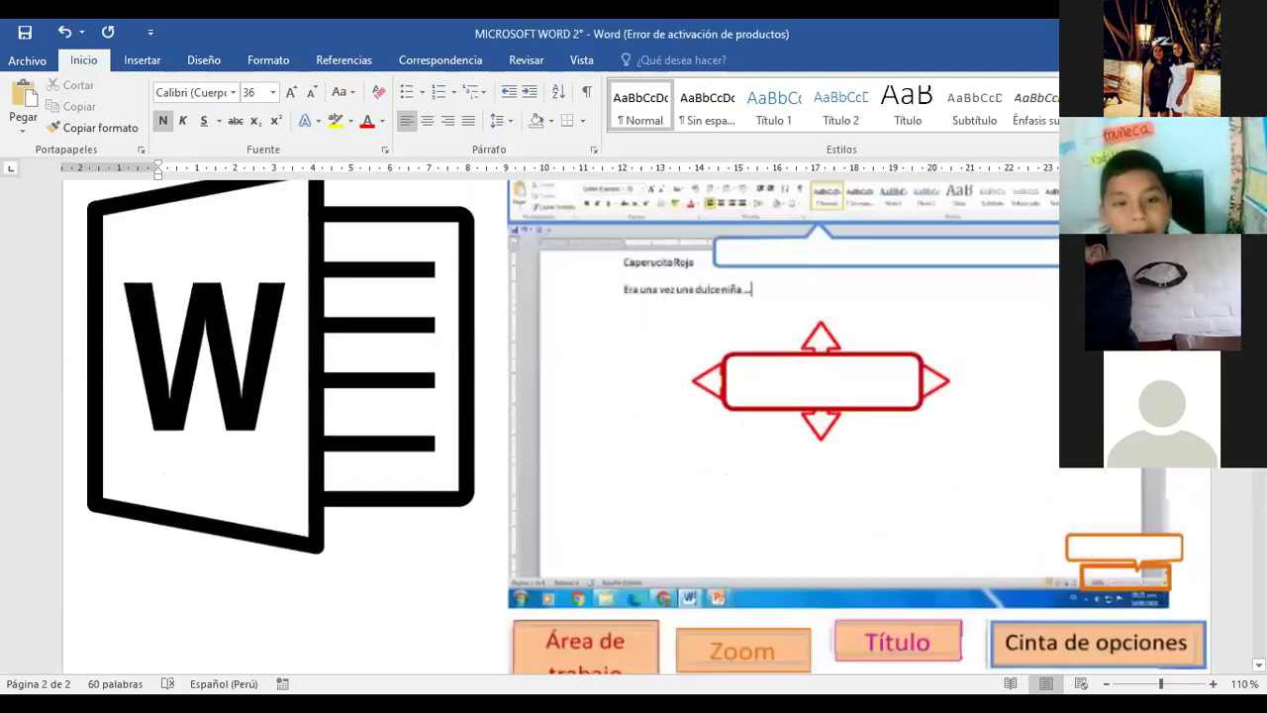
pyautogui.click(275, 411)
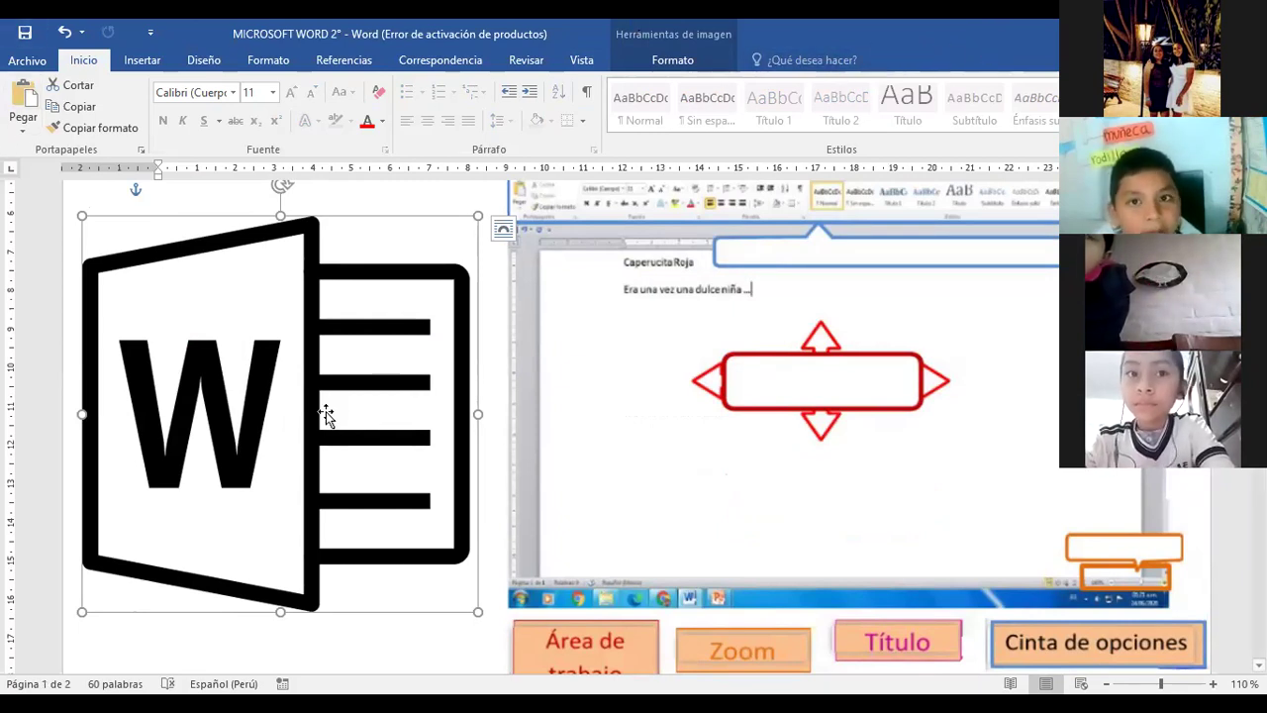
# Nudge the W logo into place beside the screenshot, then scroll to the page 2 heading
pyautogui.moveTo(326, 414); pyautogui.dragTo(338, 417)
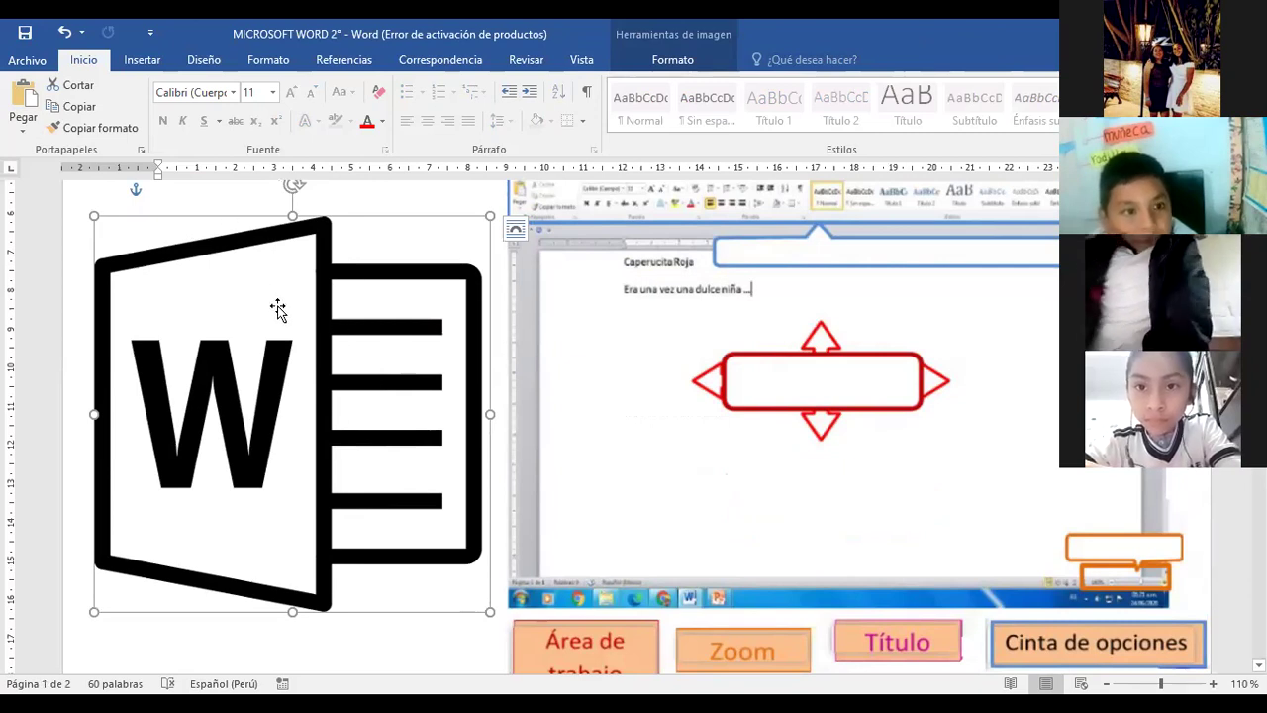
pyautogui.moveTo(278, 309); pyautogui.dragTo(280, 317)
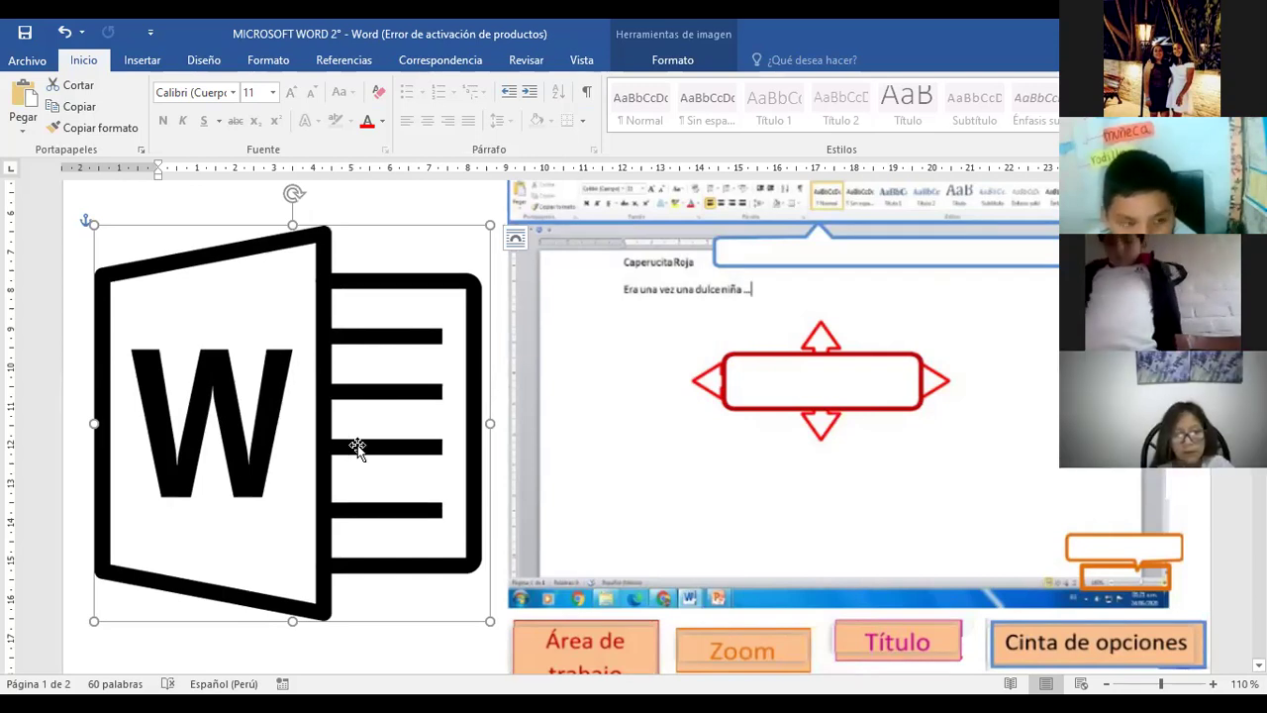
pyautogui.moveTo(357, 447); pyautogui.dragTo(364, 427)
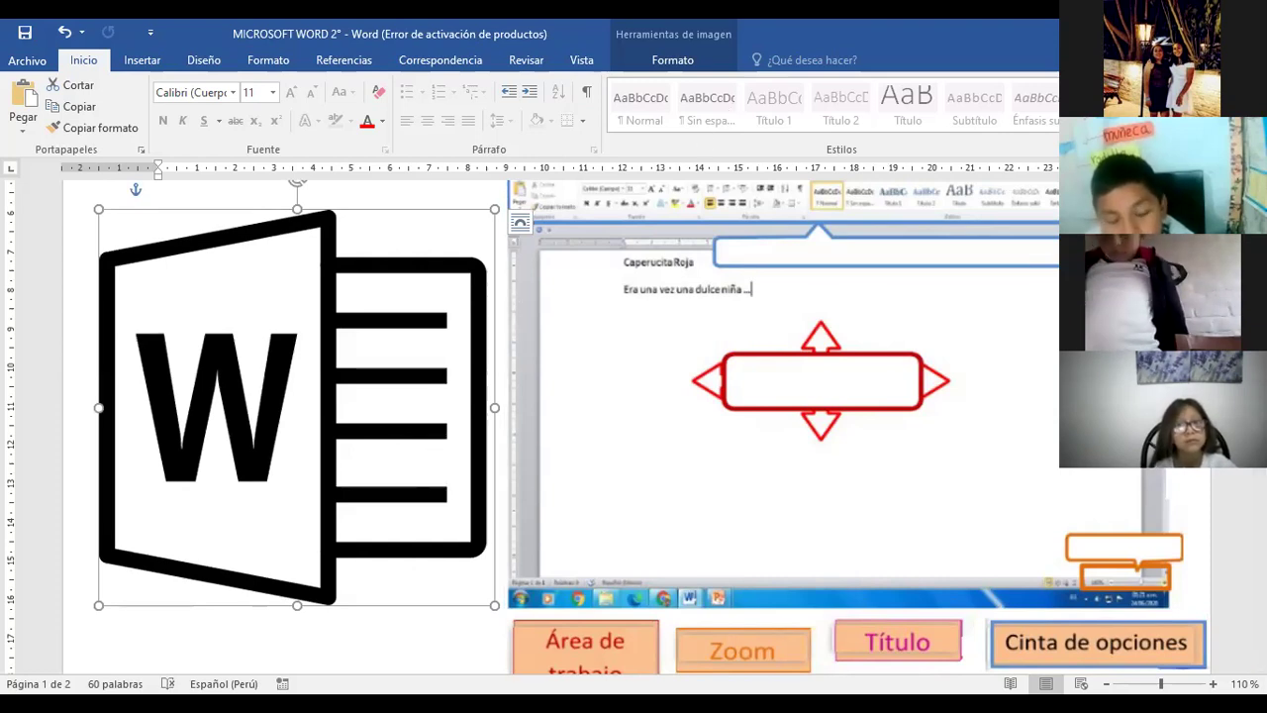
pyautogui.scroll(-5, 634, 396)
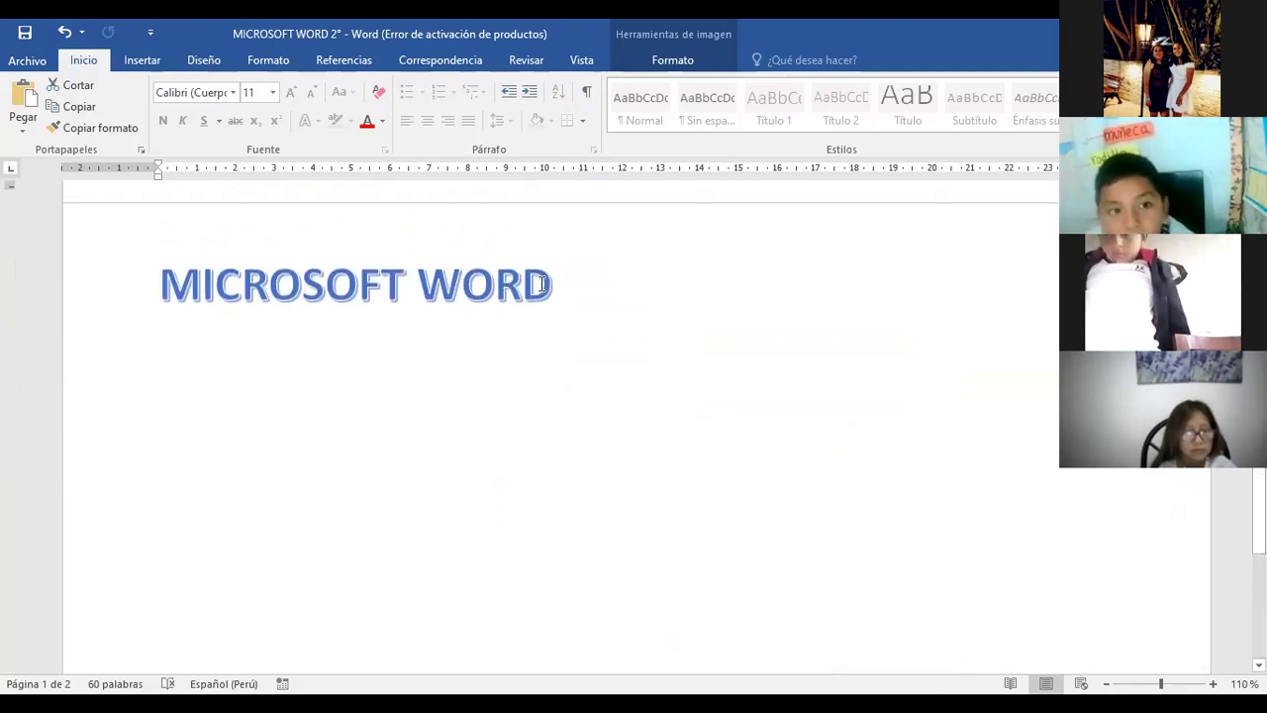
# Clear all formatting from the MICROSOFT WORD heading
pyautogui.tripleClick(542, 284)
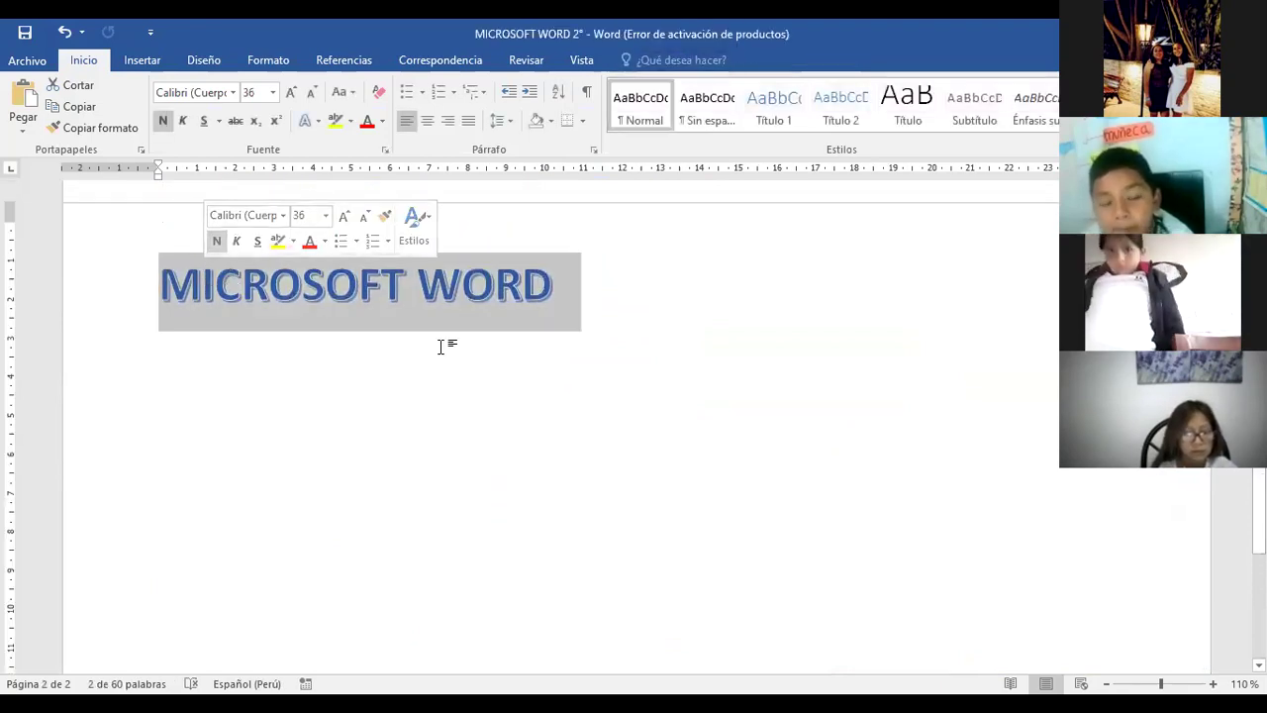
pyautogui.click(318, 122)
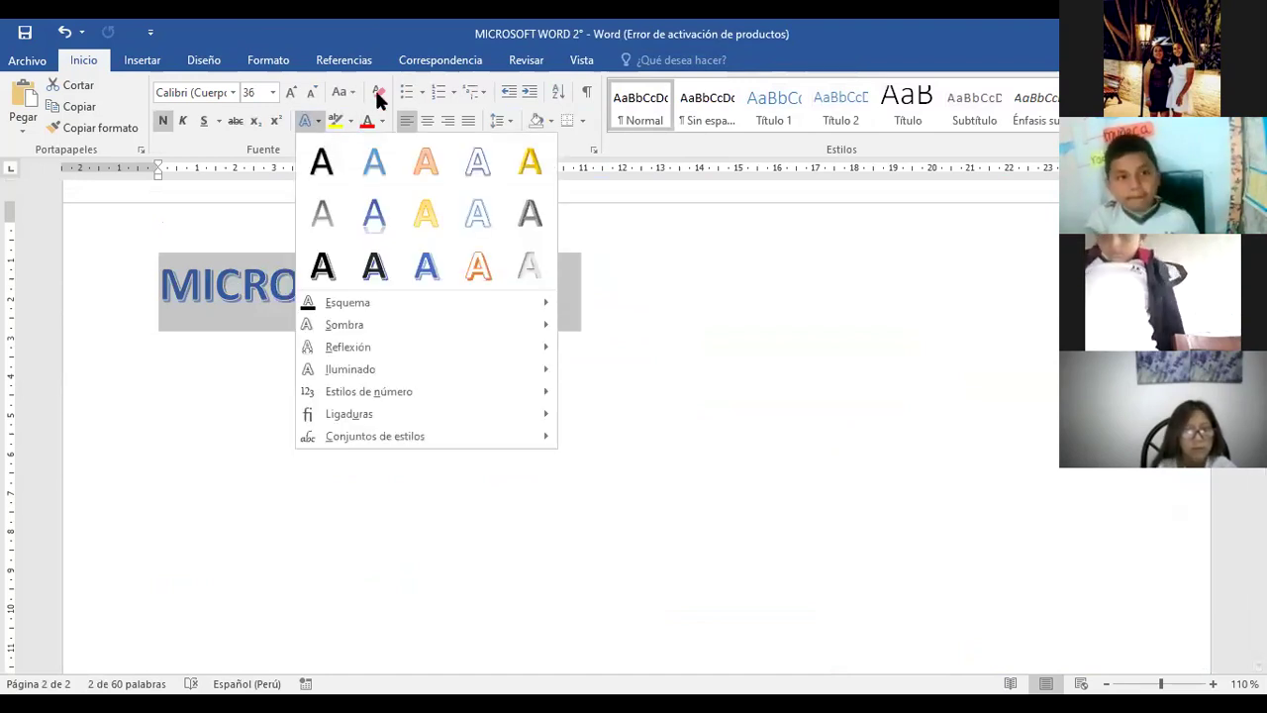
pyautogui.click(377, 94)
# Reselect the heading and apply the blue text effect from the gallery's third row
pyautogui.click(290, 327)
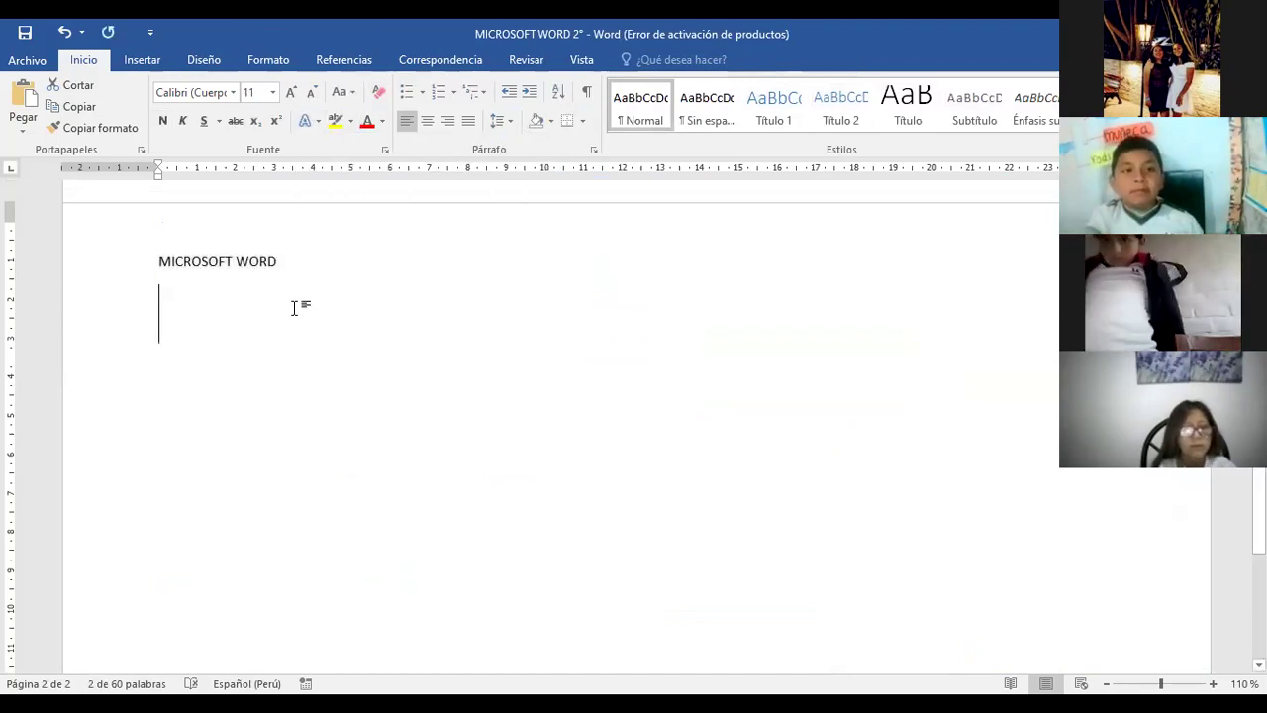
pyautogui.click(297, 260)
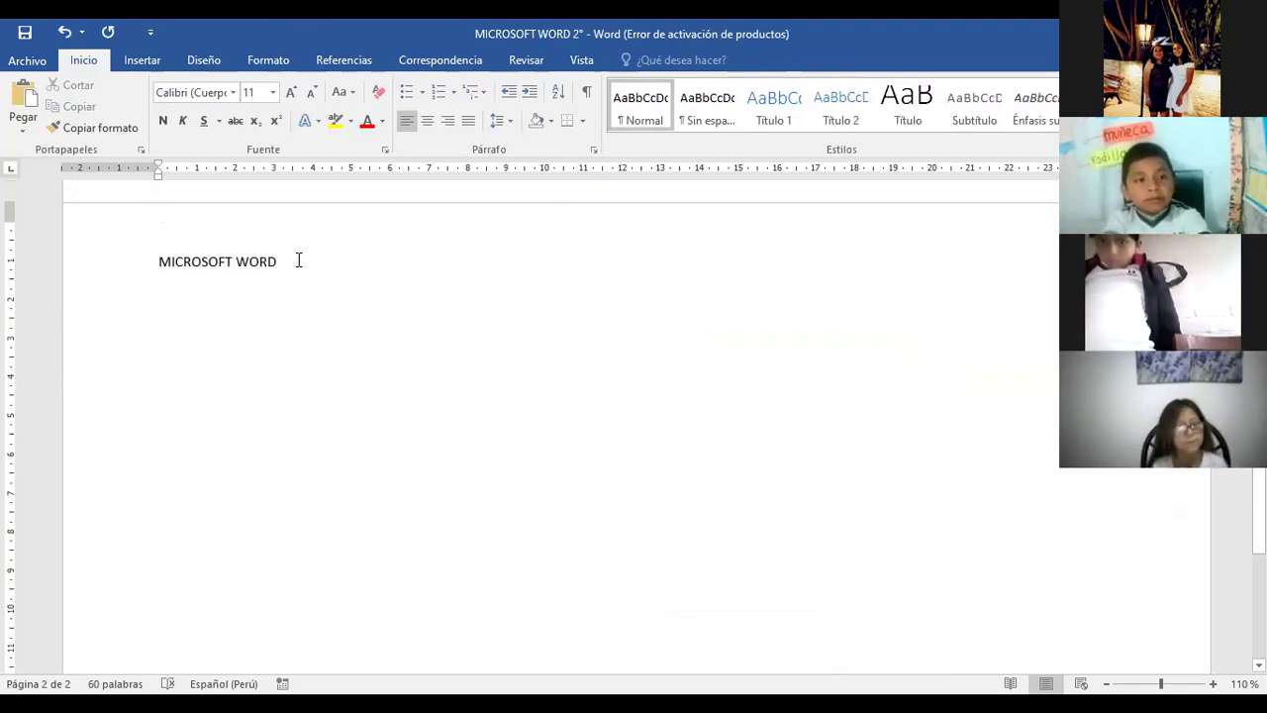
pyautogui.moveTo(298, 261); pyautogui.dragTo(102, 234)
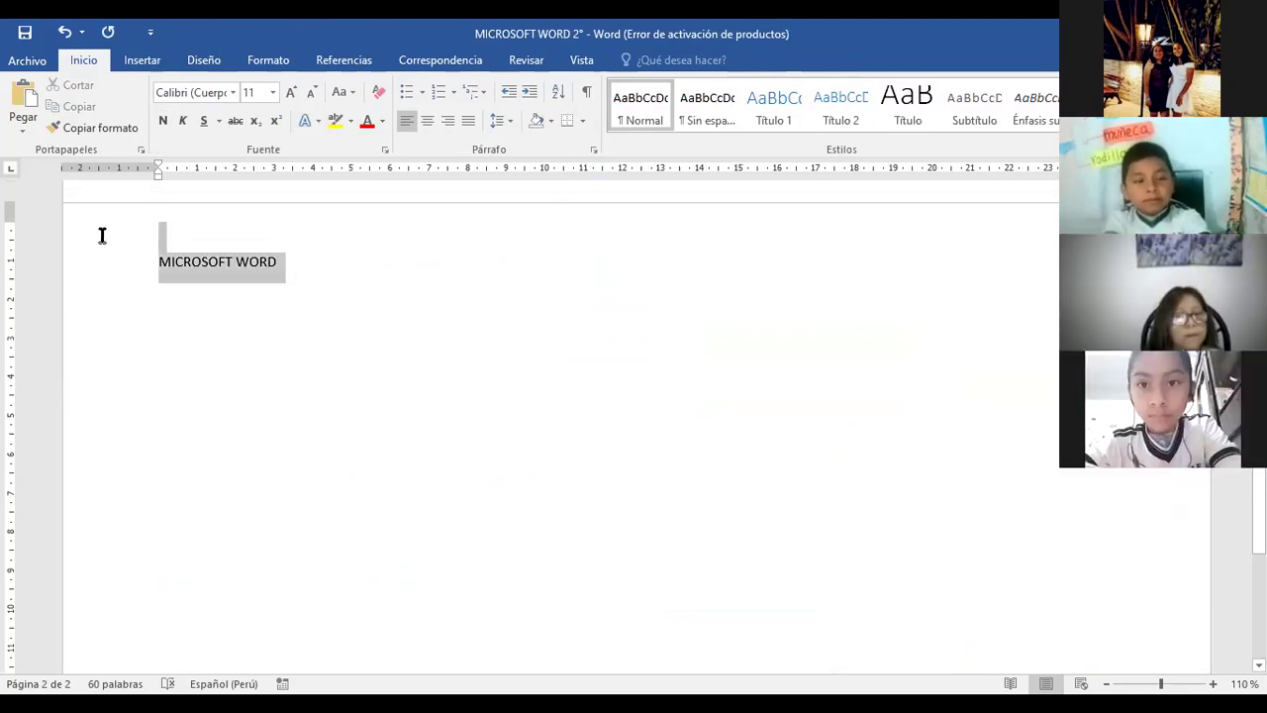
pyautogui.click(306, 117)
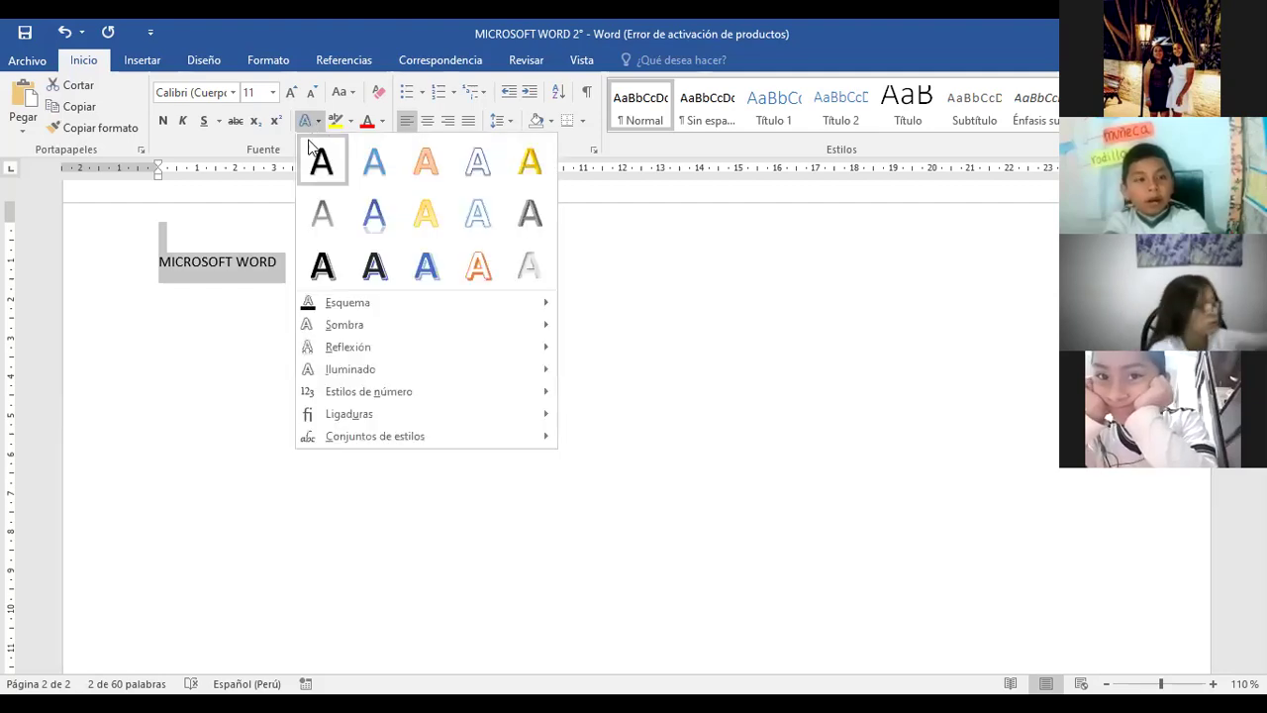
pyautogui.click(417, 265)
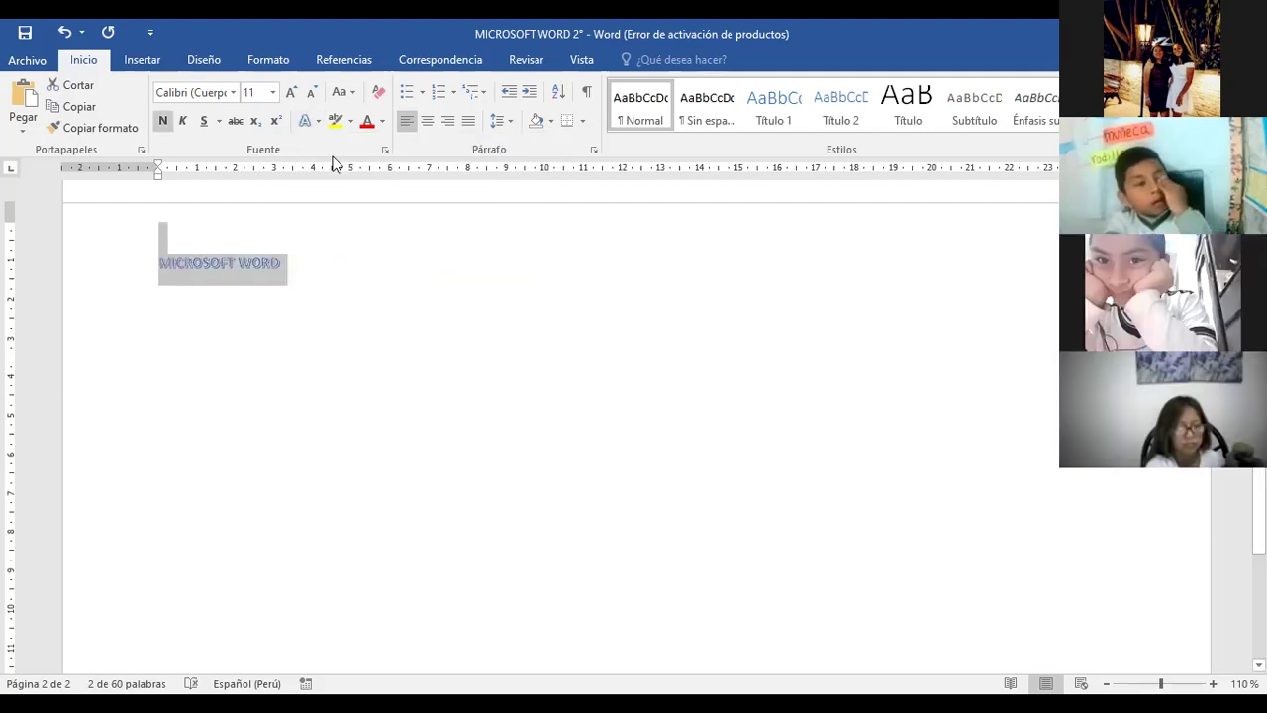
# Set the MICROSOFT WORD title to 28 pt Cooper Black
pyautogui.click(270, 92)
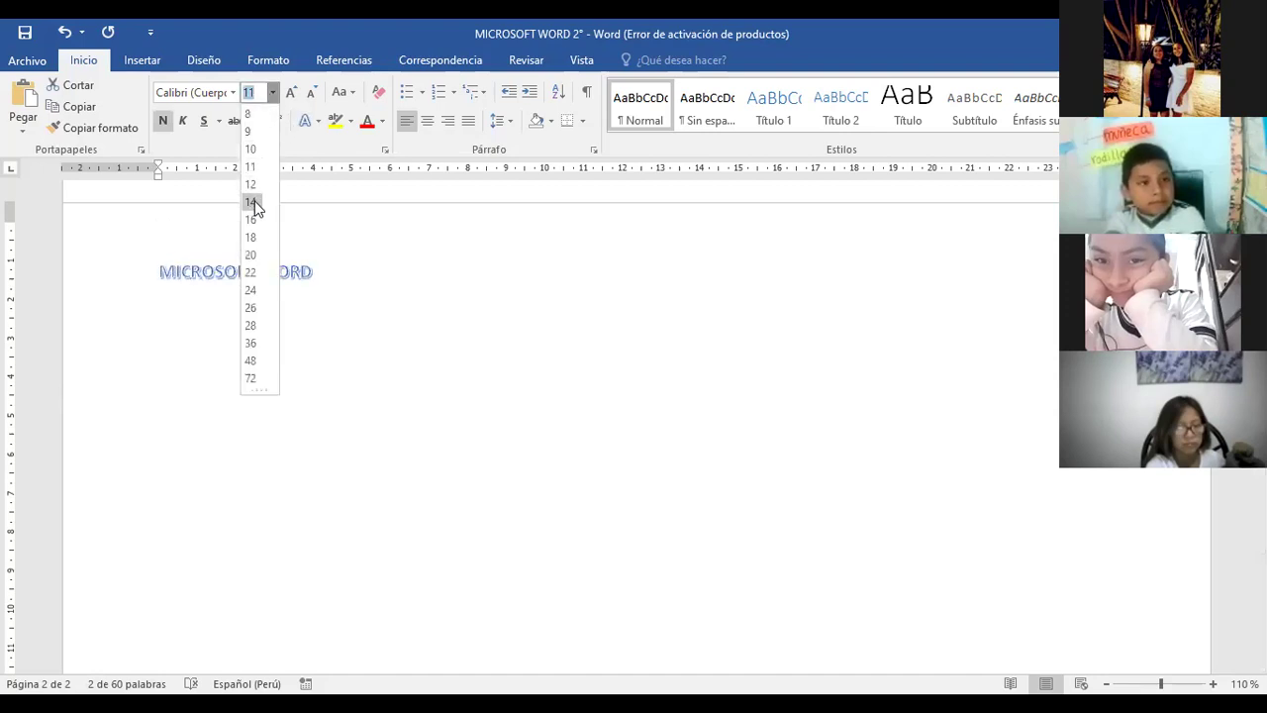
pyautogui.click(250, 324)
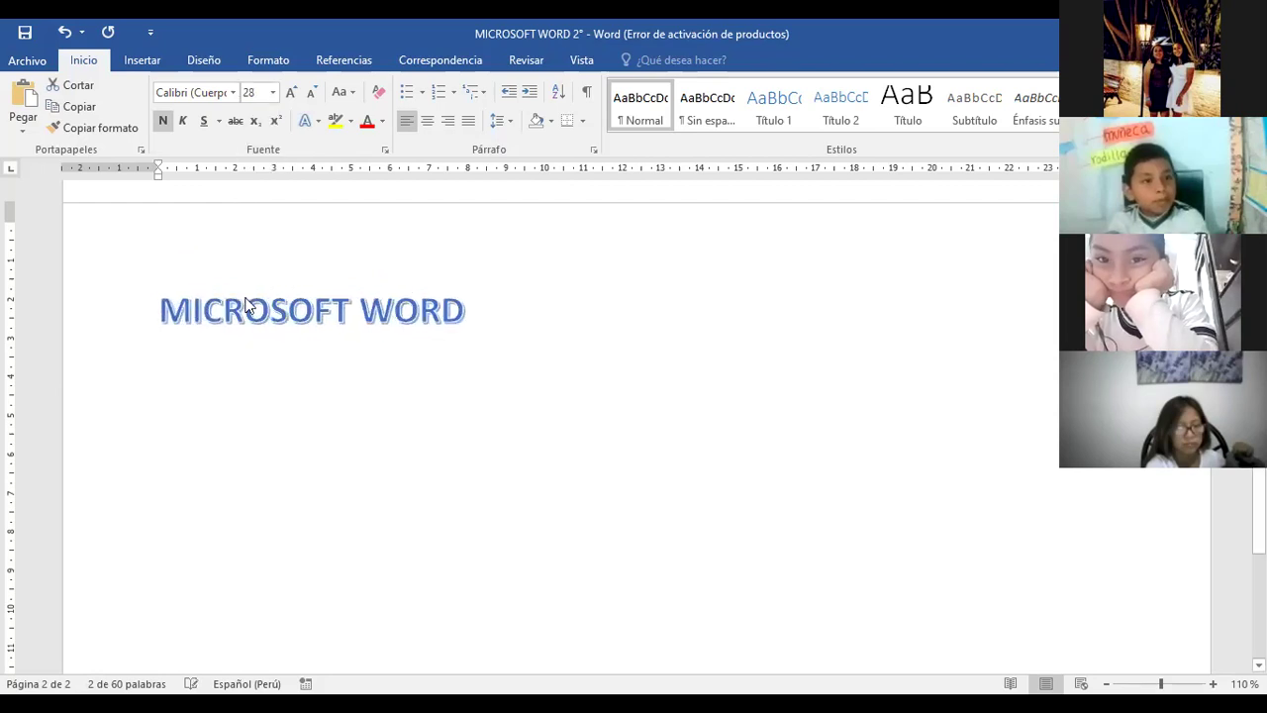
pyautogui.click(235, 92)
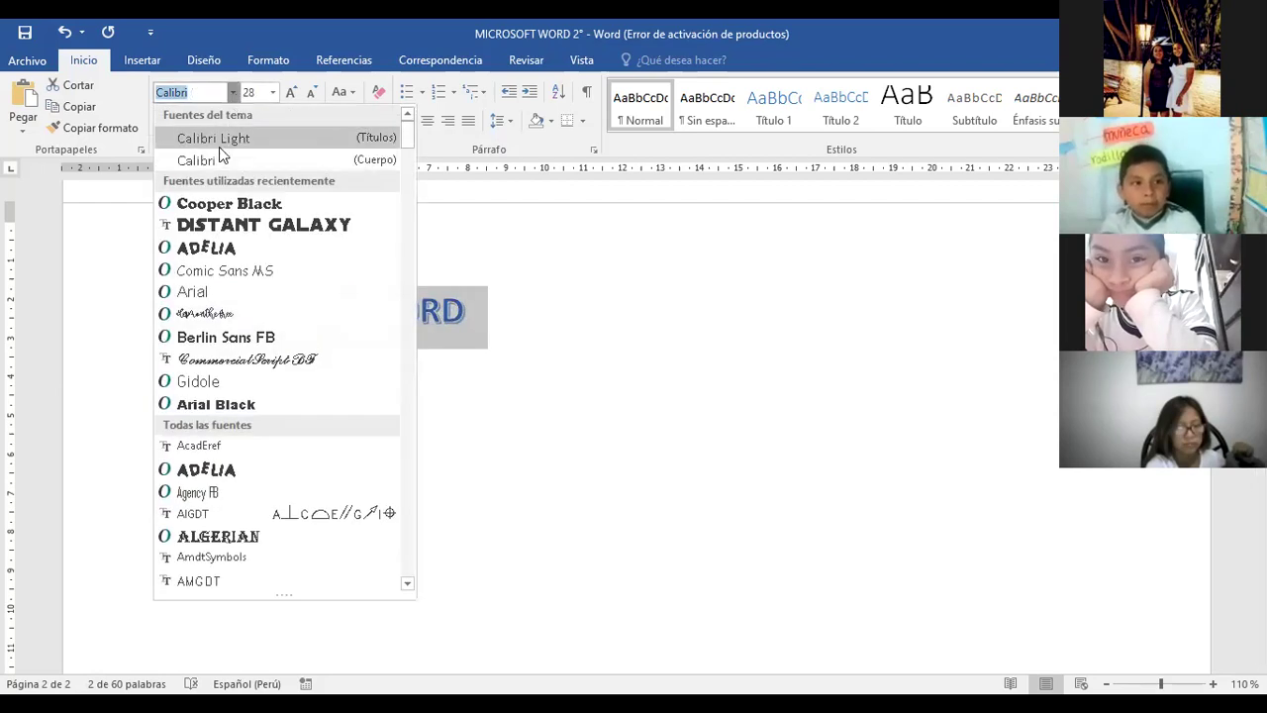
pyautogui.click(205, 205)
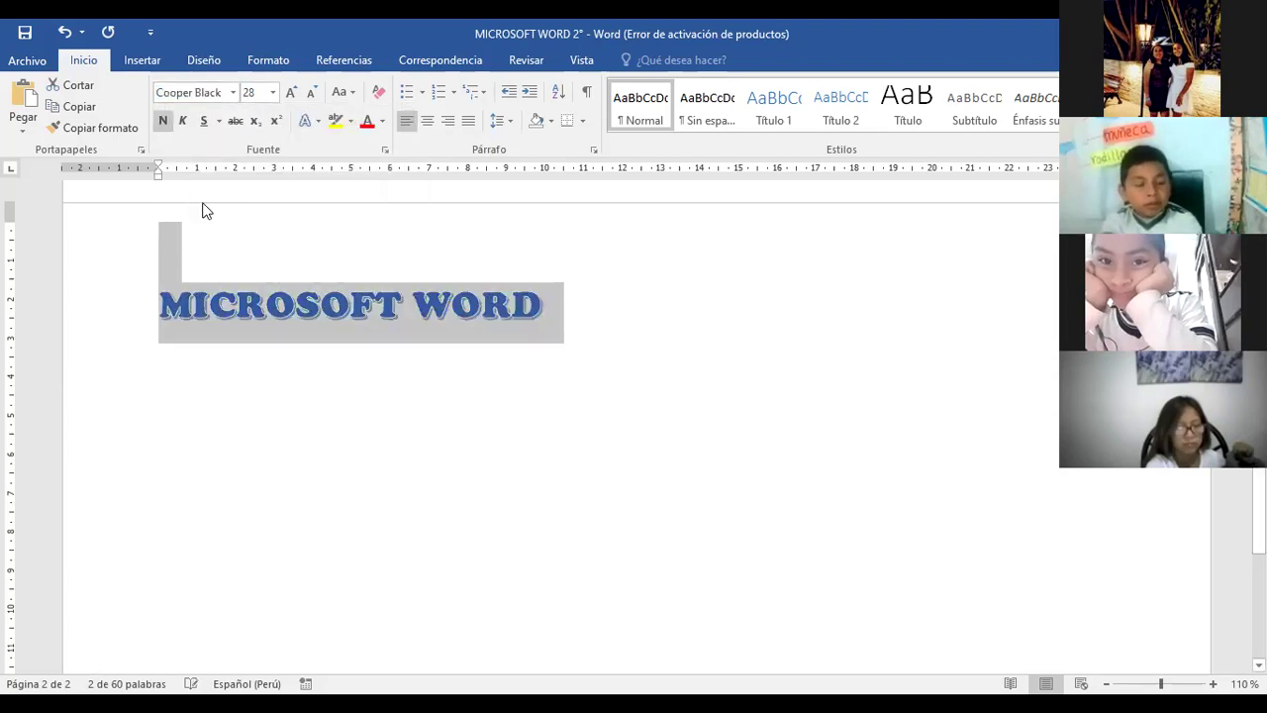
pyautogui.click(469, 510)
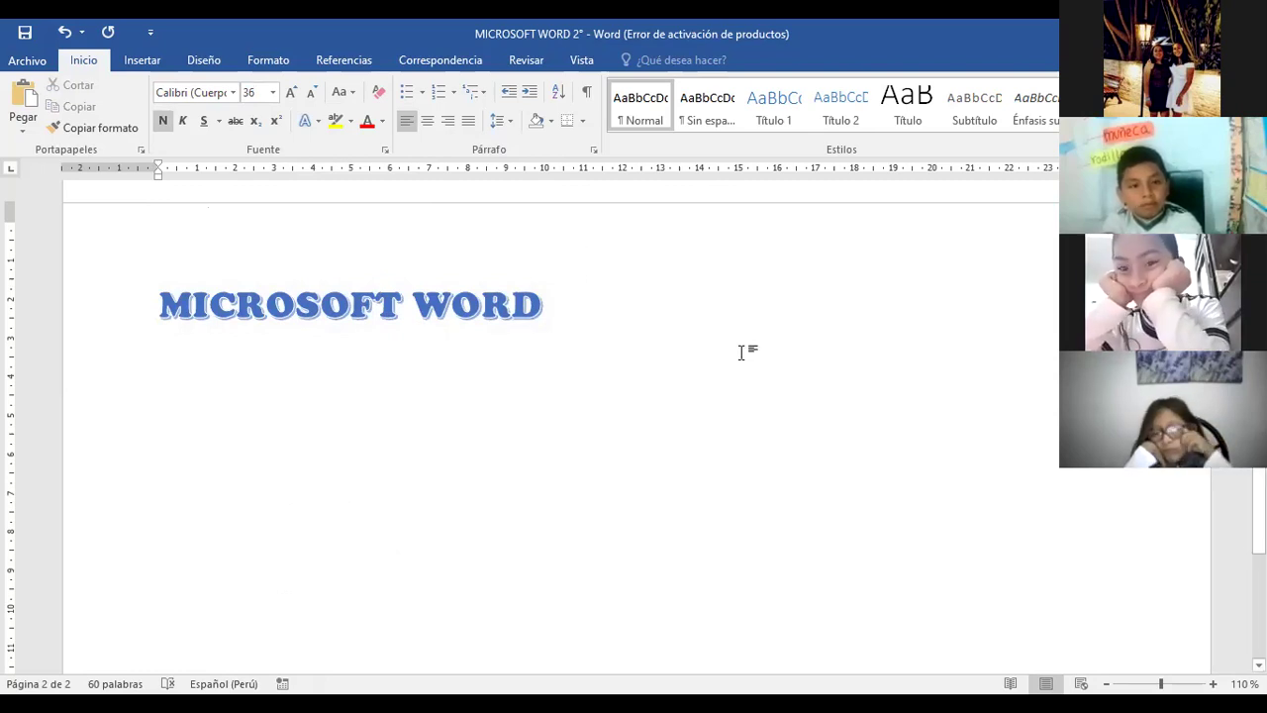
# Insert the PLANETA TIERRA picture from the Imágenes folder below the title
pyautogui.click(141, 61)
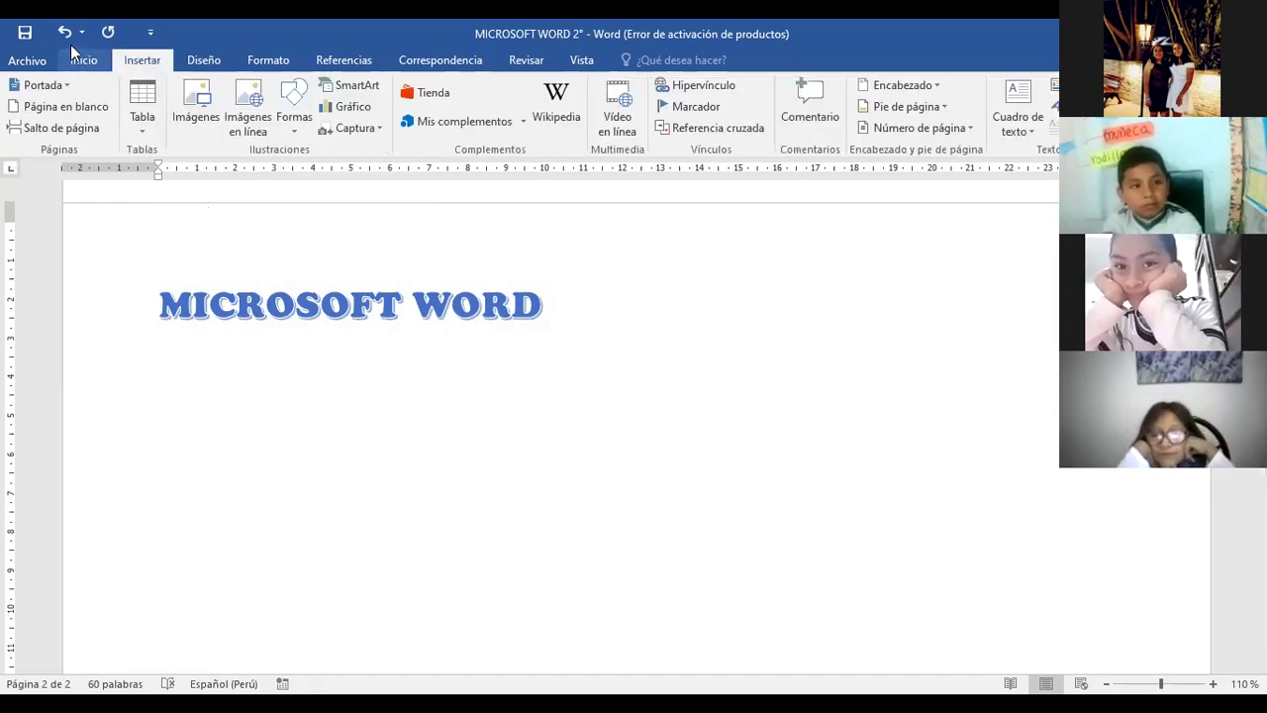
pyautogui.click(212, 104)
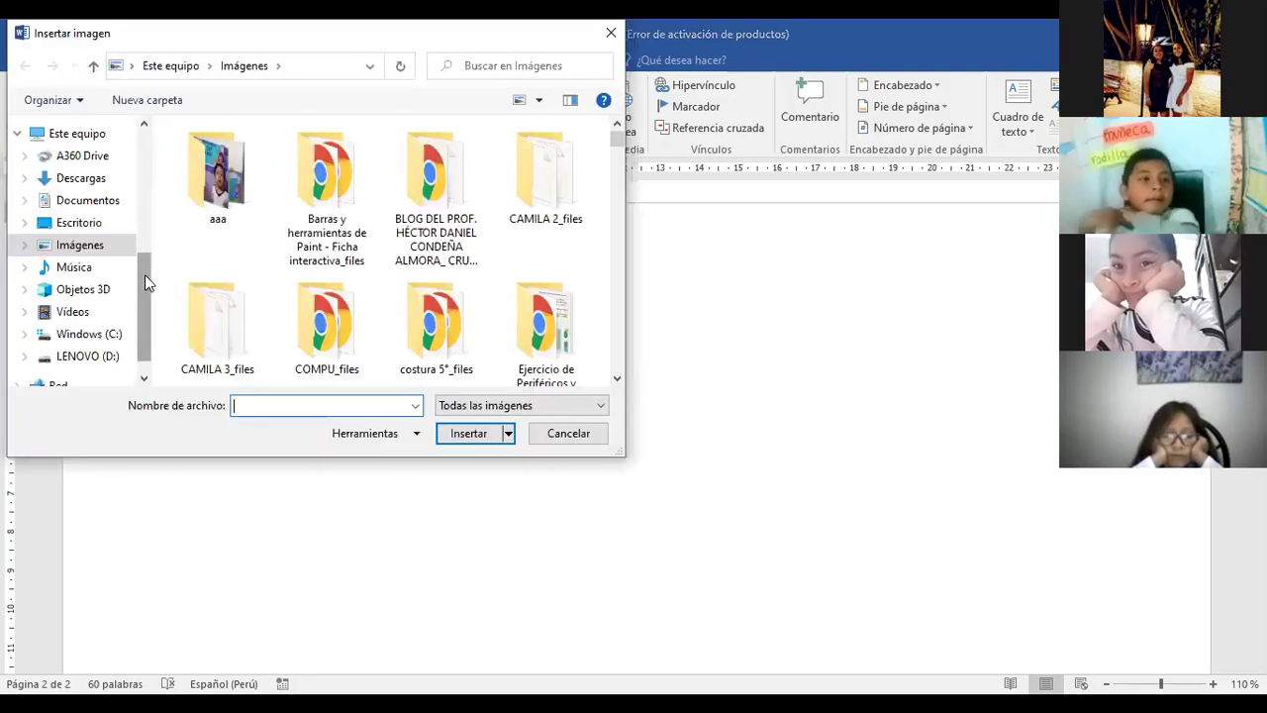
pyautogui.moveTo(79, 244)
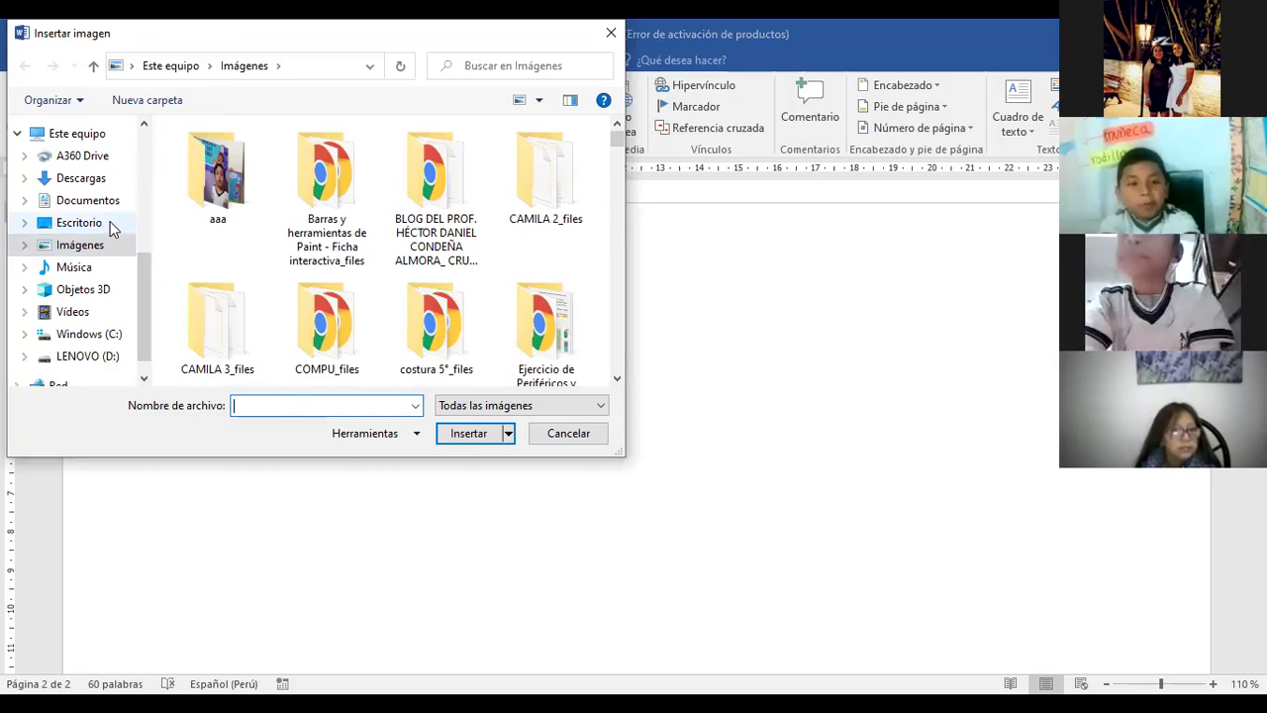
pyautogui.moveTo(616, 136)
pyautogui.mouseDown()
pyautogui.moveTo(611, 202)
pyautogui.moveTo(594, 223)
pyautogui.mouseUp()
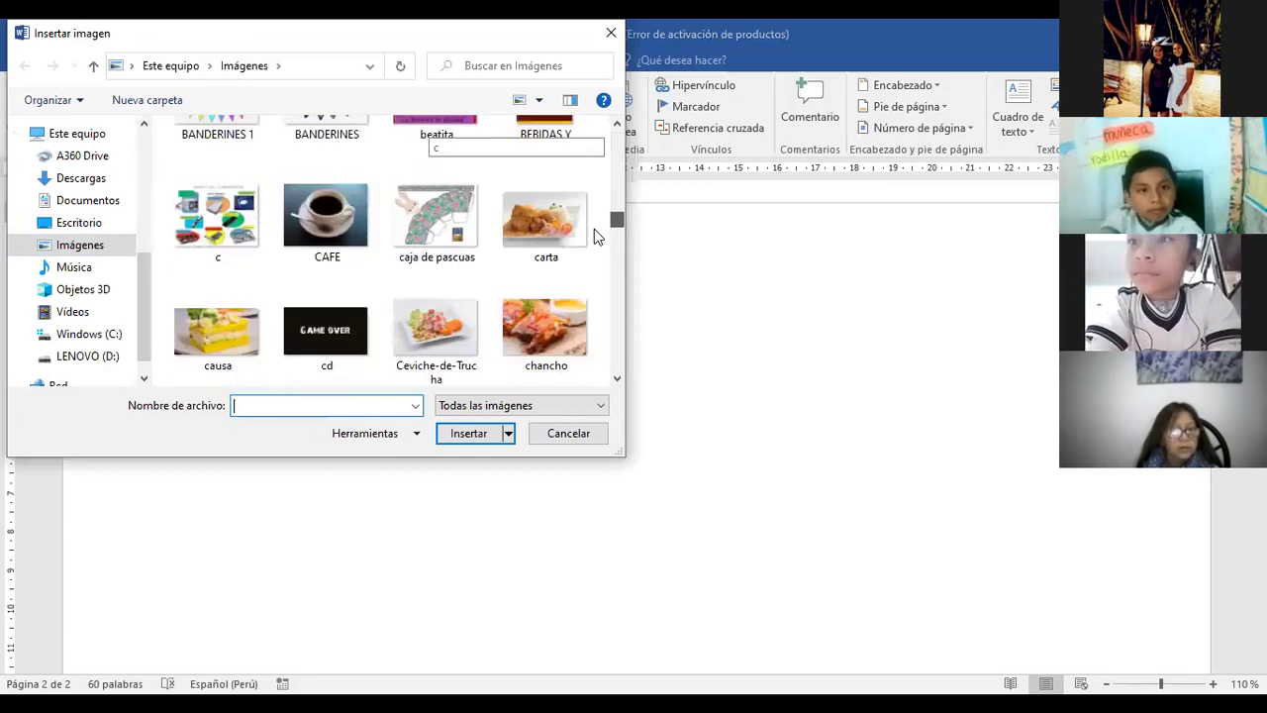
pyautogui.moveTo(594, 222); pyautogui.dragTo(579, 259)
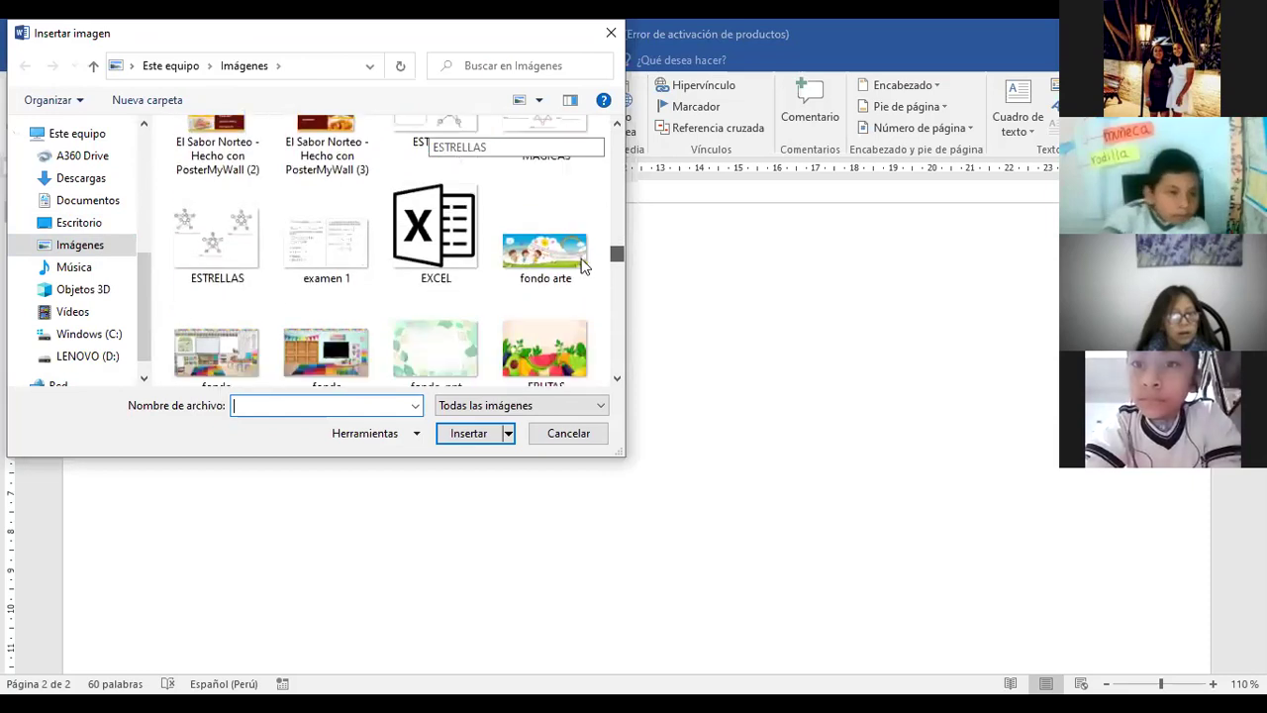
pyautogui.moveTo(579, 260); pyautogui.dragTo(569, 304)
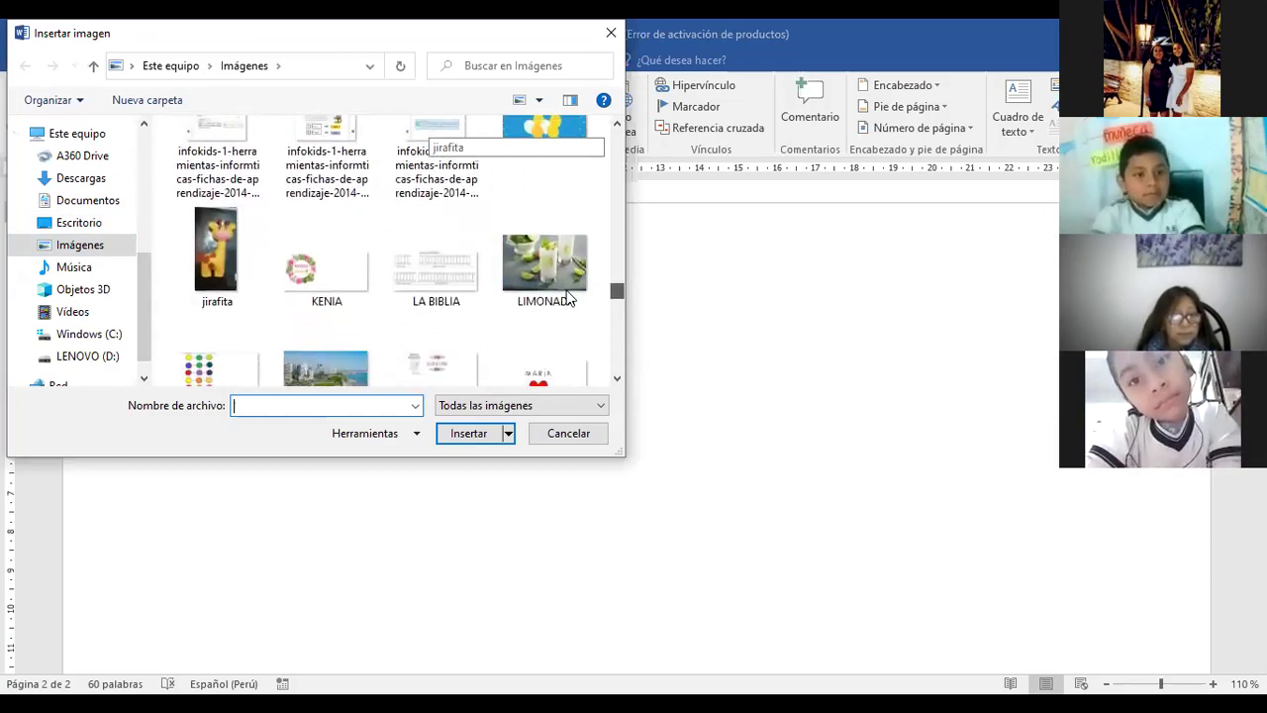
pyautogui.scroll(-3, 560, 320)
pyautogui.scroll(-2, 554, 330)
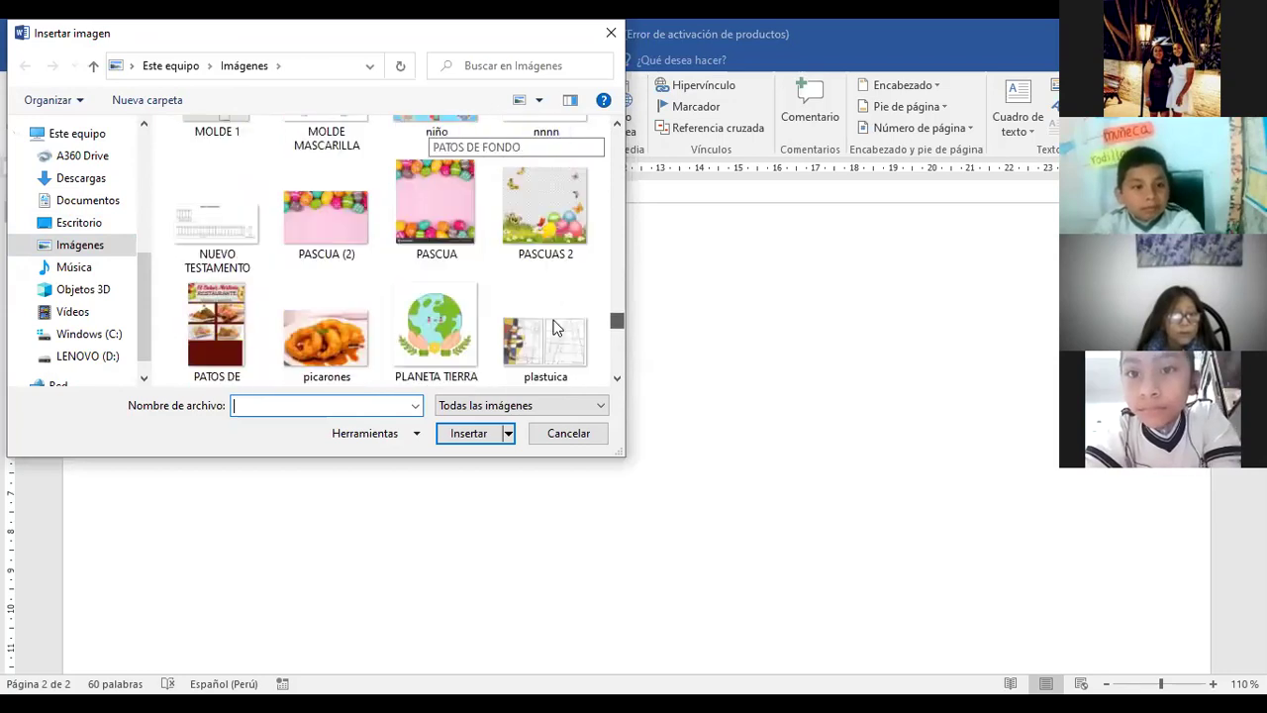
pyautogui.click(442, 334)
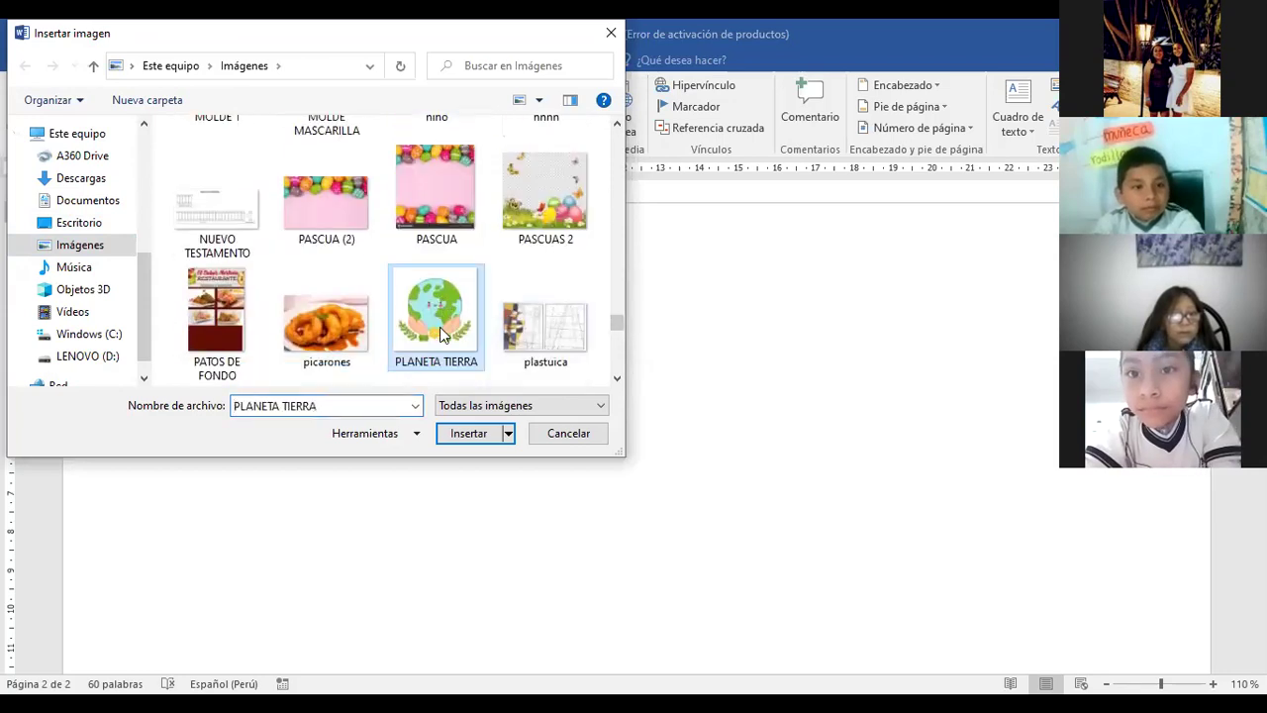
pyautogui.click(475, 434)
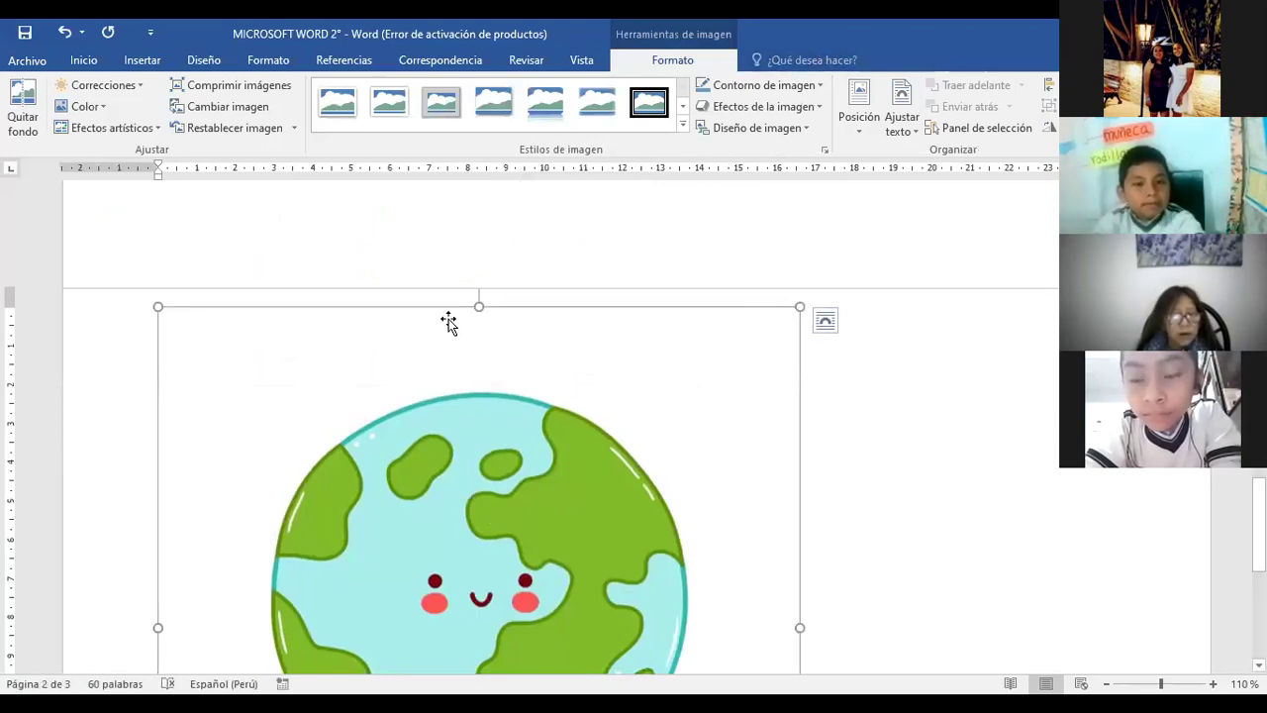
# Nudge the globe picture slightly lower on the page
pyautogui.rightClick(594, 306)
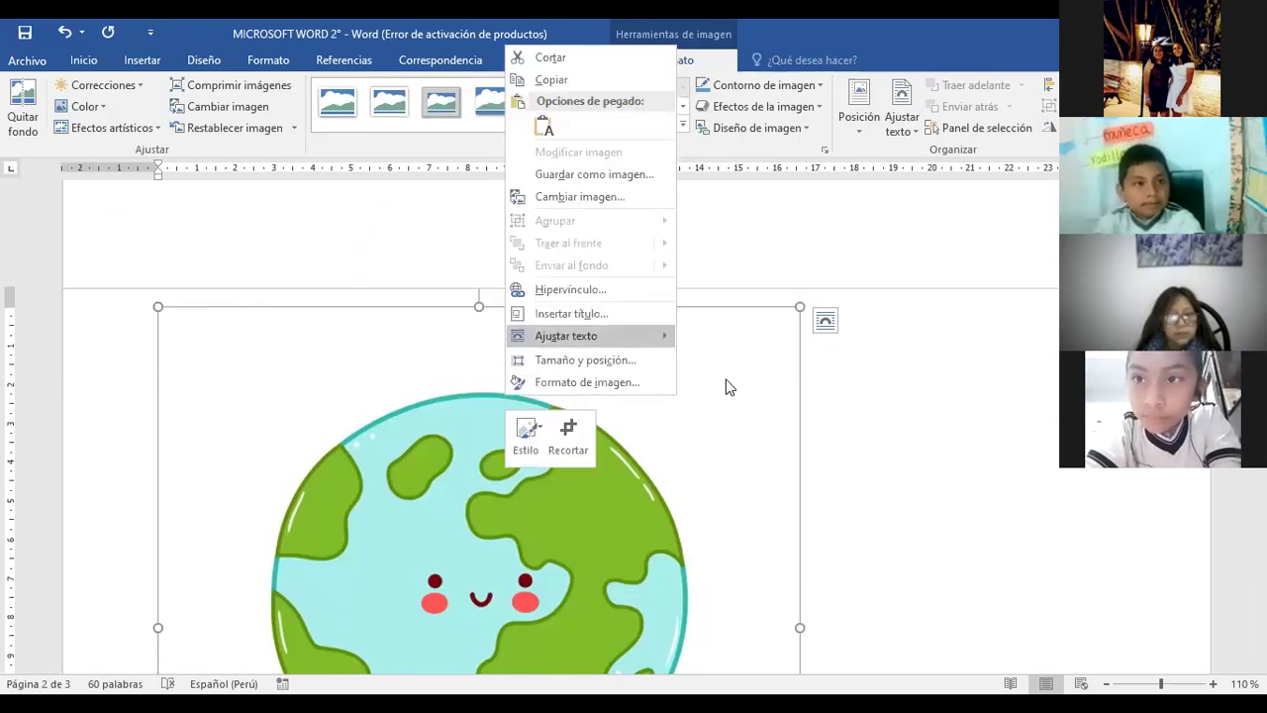
pyautogui.scroll(-10, 725, 386)
pyautogui.scroll(2, 540, 461)
pyautogui.scroll(1, 594, 554)
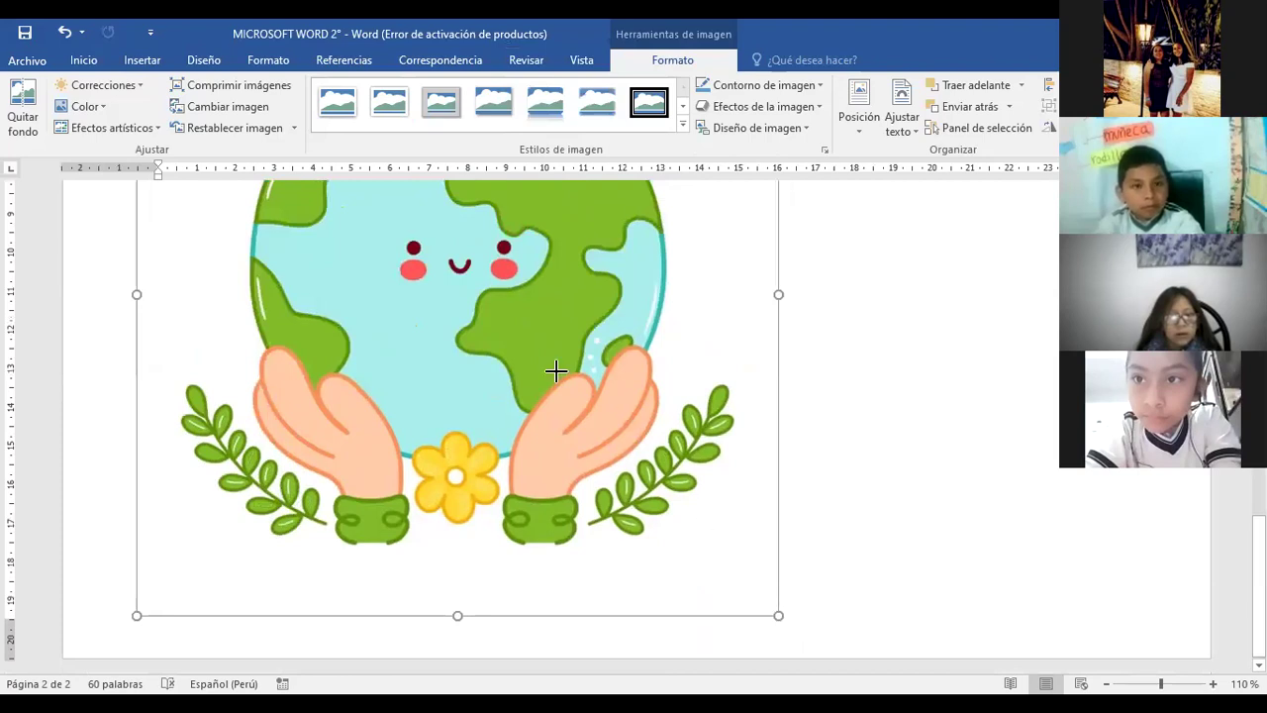
pyautogui.keyDown('ctrl'); pyautogui.scroll(-3, 457, 396); pyautogui.keyUp('ctrl')
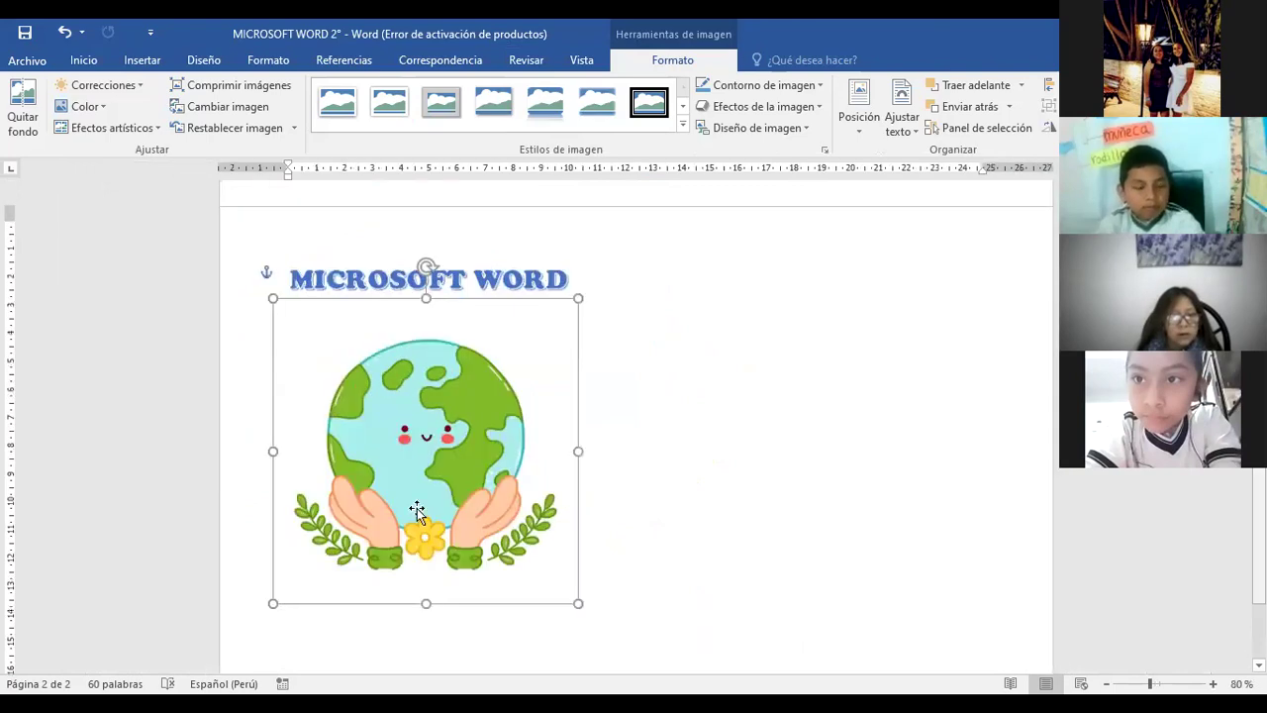
pyautogui.moveTo(417, 510); pyautogui.dragTo(426, 532)
pyautogui.click(625, 367)
# Fine-tune the globe's position just below the title, then select the MICROSOFT WORD title
pyautogui.moveTo(444, 425)
pyautogui.mouseDown()
pyautogui.moveTo(899, 342)
pyautogui.moveTo(440, 439)
pyautogui.mouseUp()
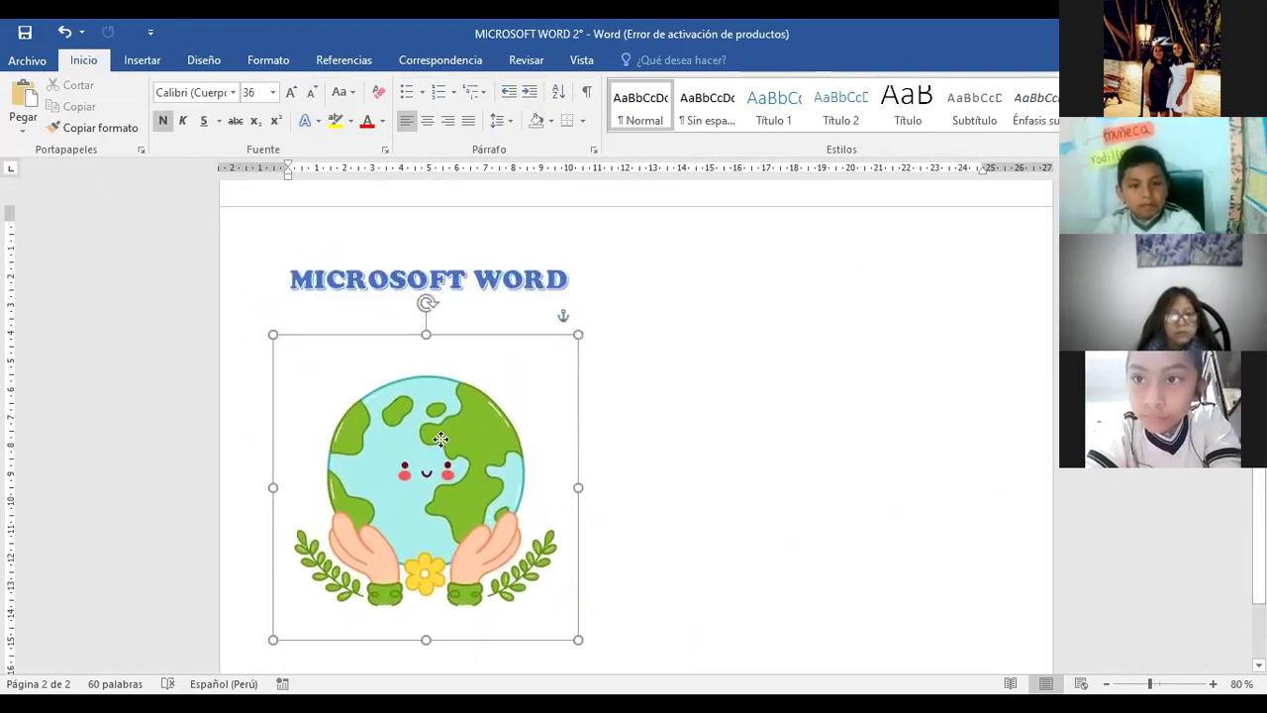
pyautogui.click(689, 416)
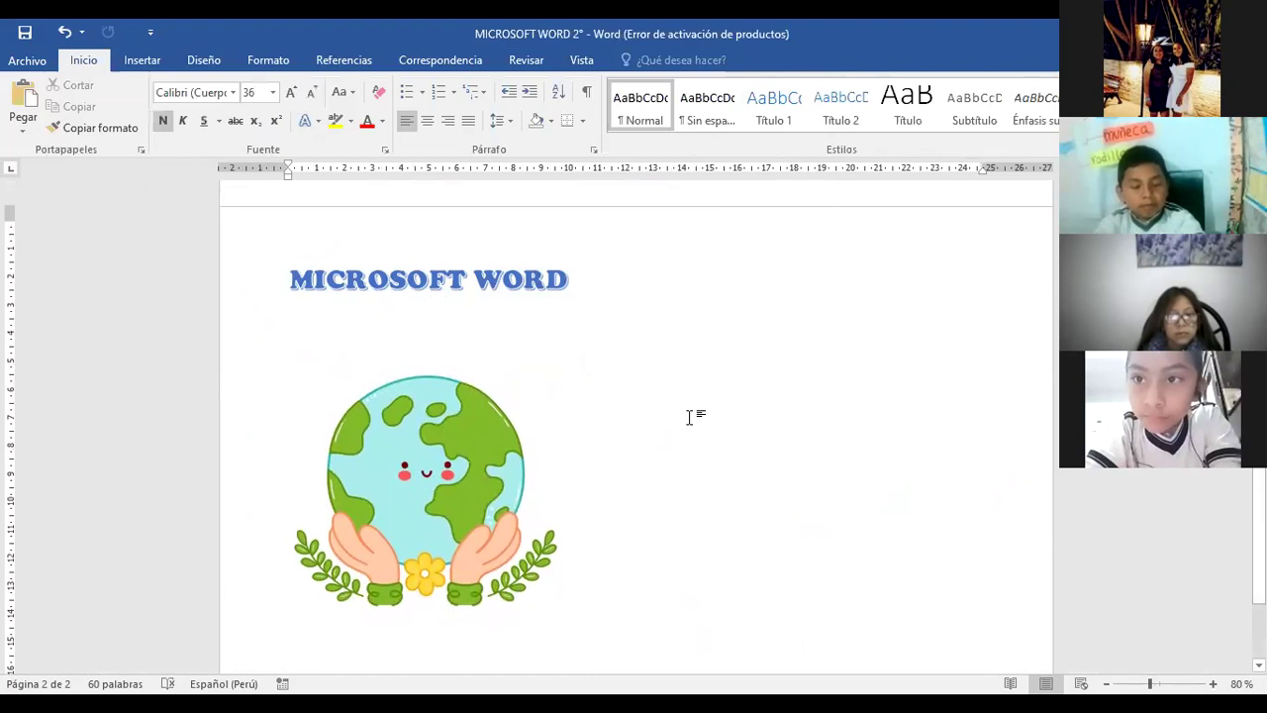
pyautogui.moveTo(518, 452); pyautogui.dragTo(514, 437)
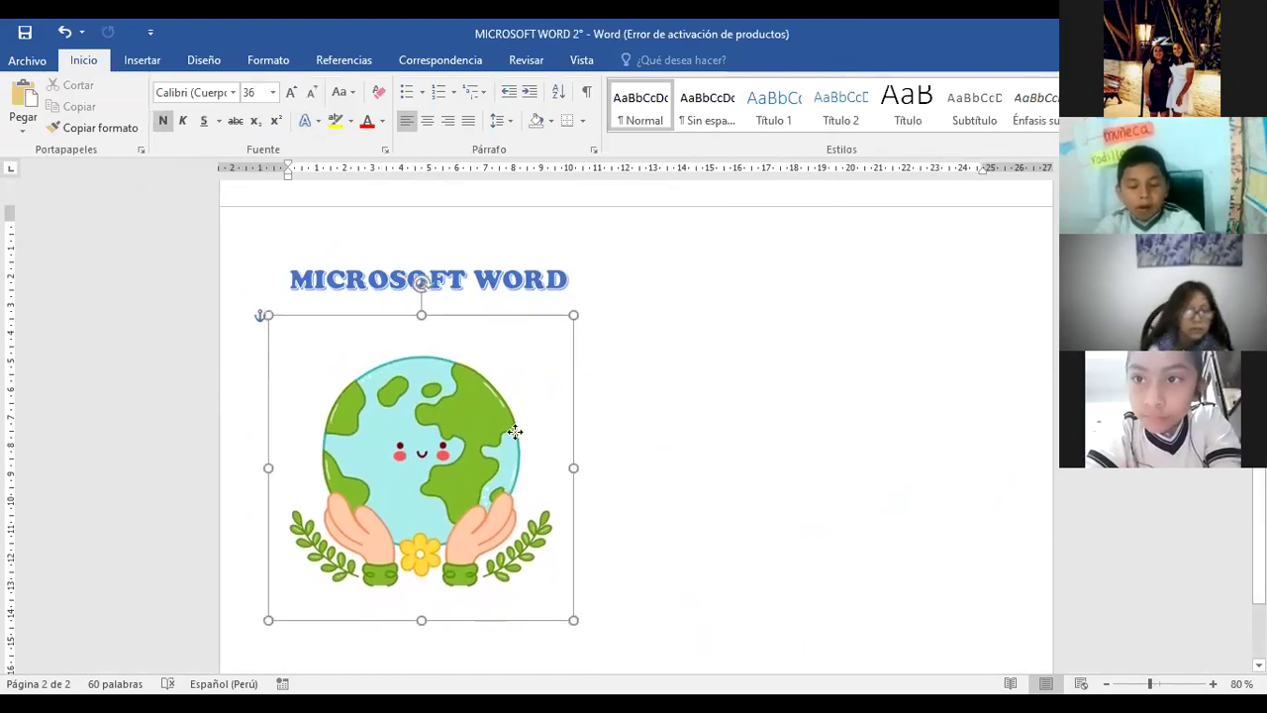
pyautogui.click(846, 353)
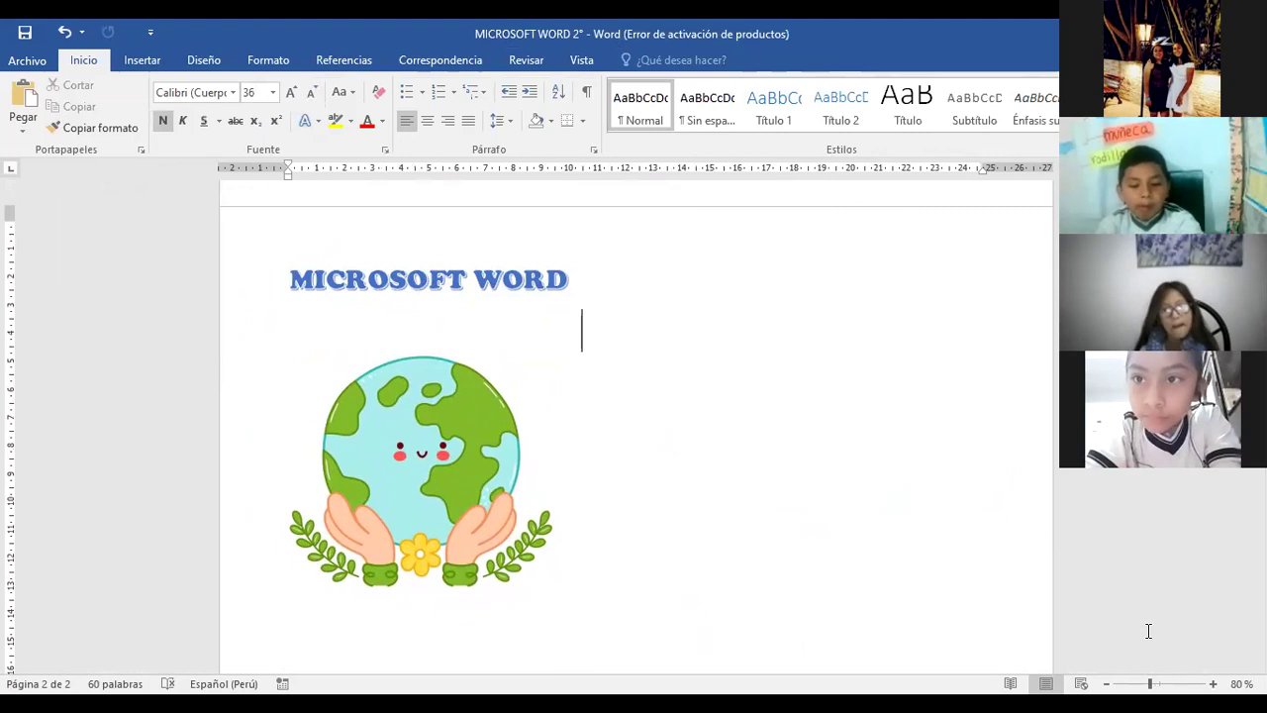
pyautogui.click(461, 404)
pyautogui.moveTo(461, 404); pyautogui.dragTo(455, 417)
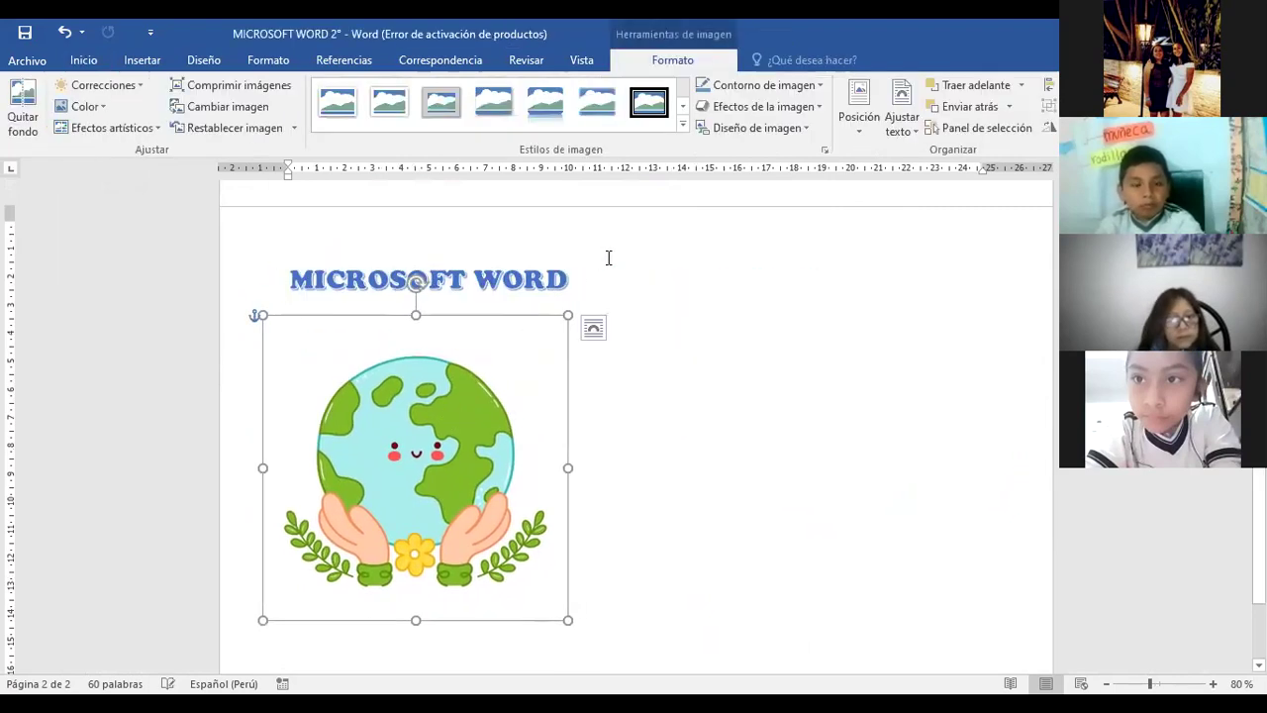
pyautogui.moveTo(586, 287); pyautogui.dragTo(261, 270)
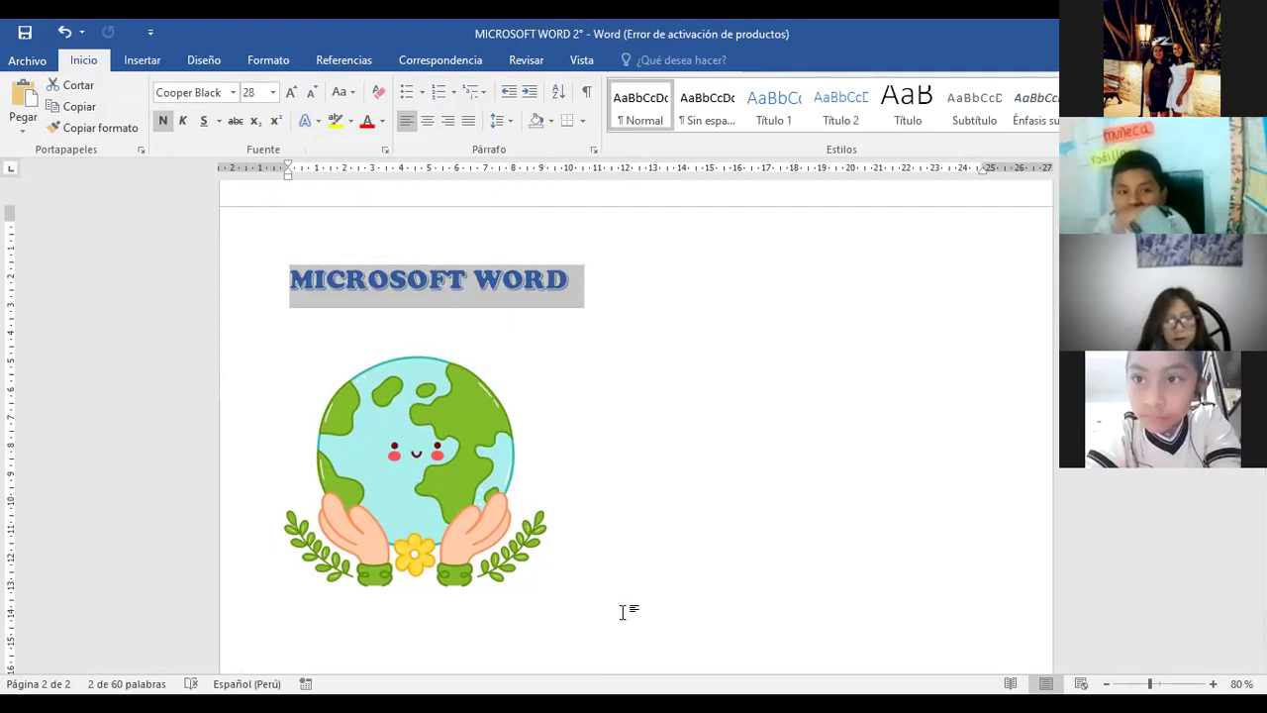
# Switch to the Liveworksheets 'Interfaz de Word' exercise in Chrome with Alt+Tab
pyautogui.hotkey('alt', 'Tab')
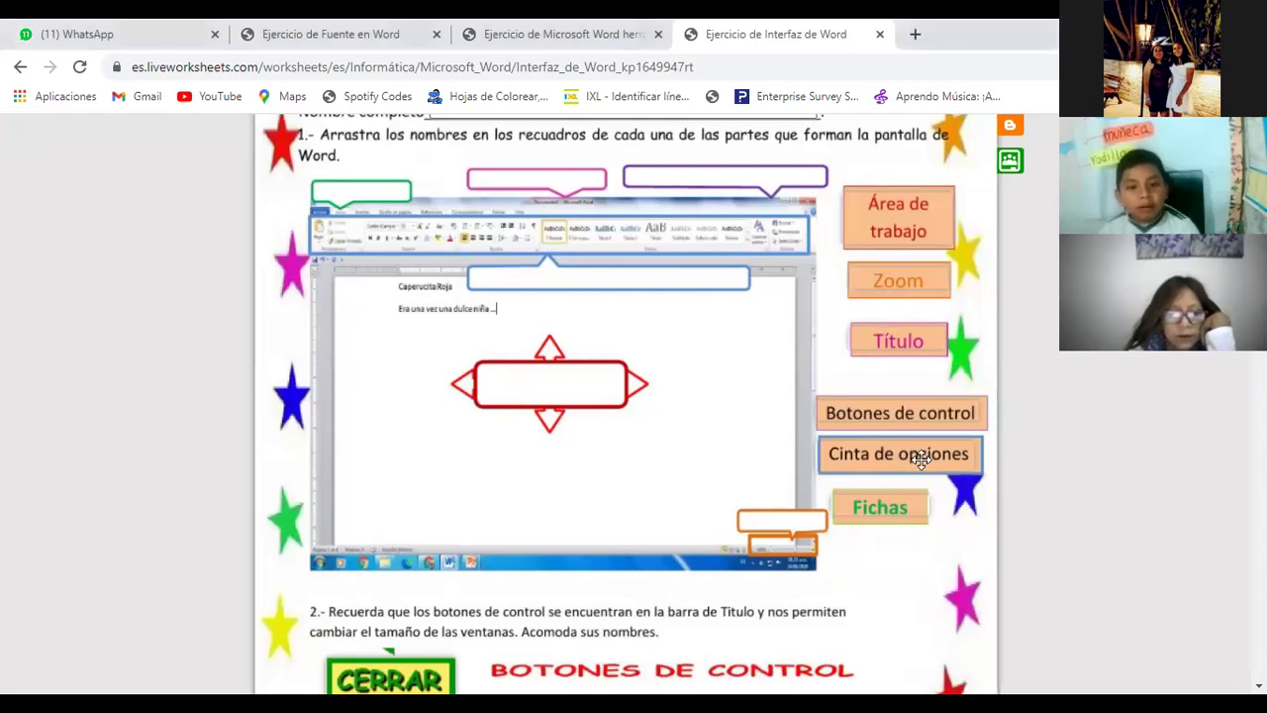
# Drag Fichas onto the tabs callout and Cinta de opciones into the ribbon callout
pyautogui.moveTo(896, 501)
pyautogui.mouseDown()
pyautogui.moveTo(436, 219)
pyautogui.moveTo(365, 202)
pyautogui.mouseUp()
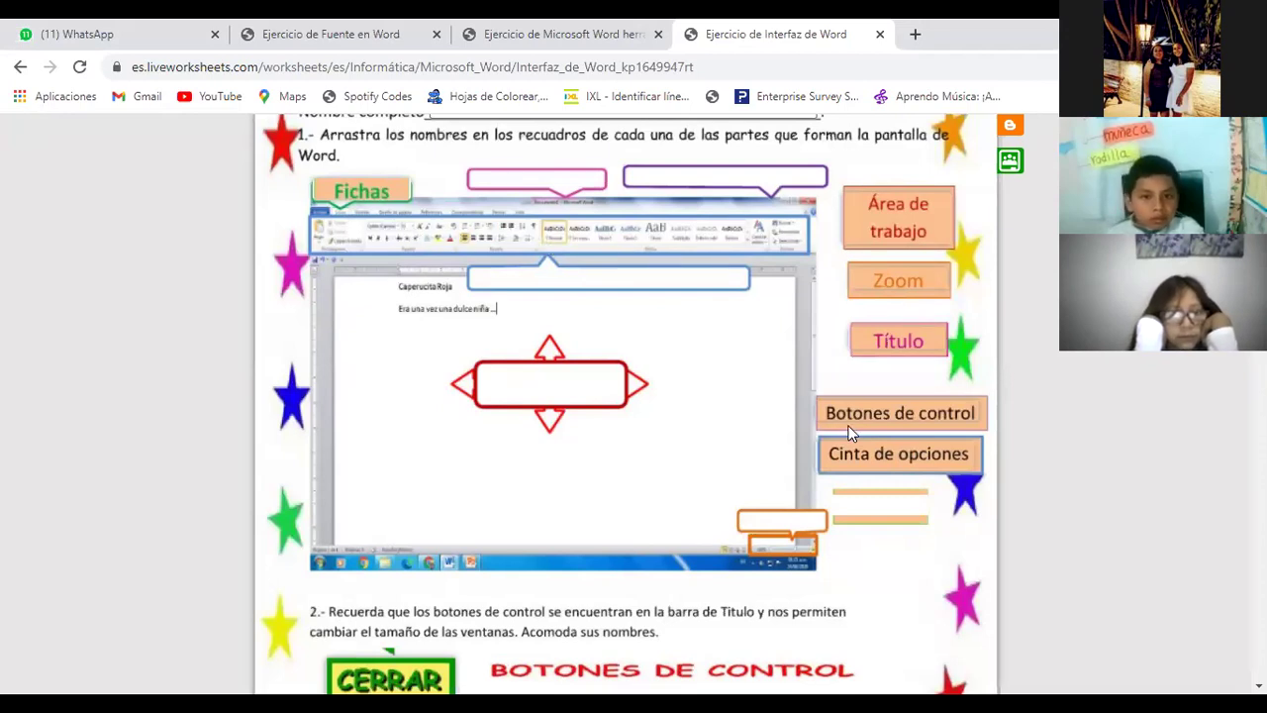
pyautogui.moveTo(862, 452); pyautogui.dragTo(562, 282)
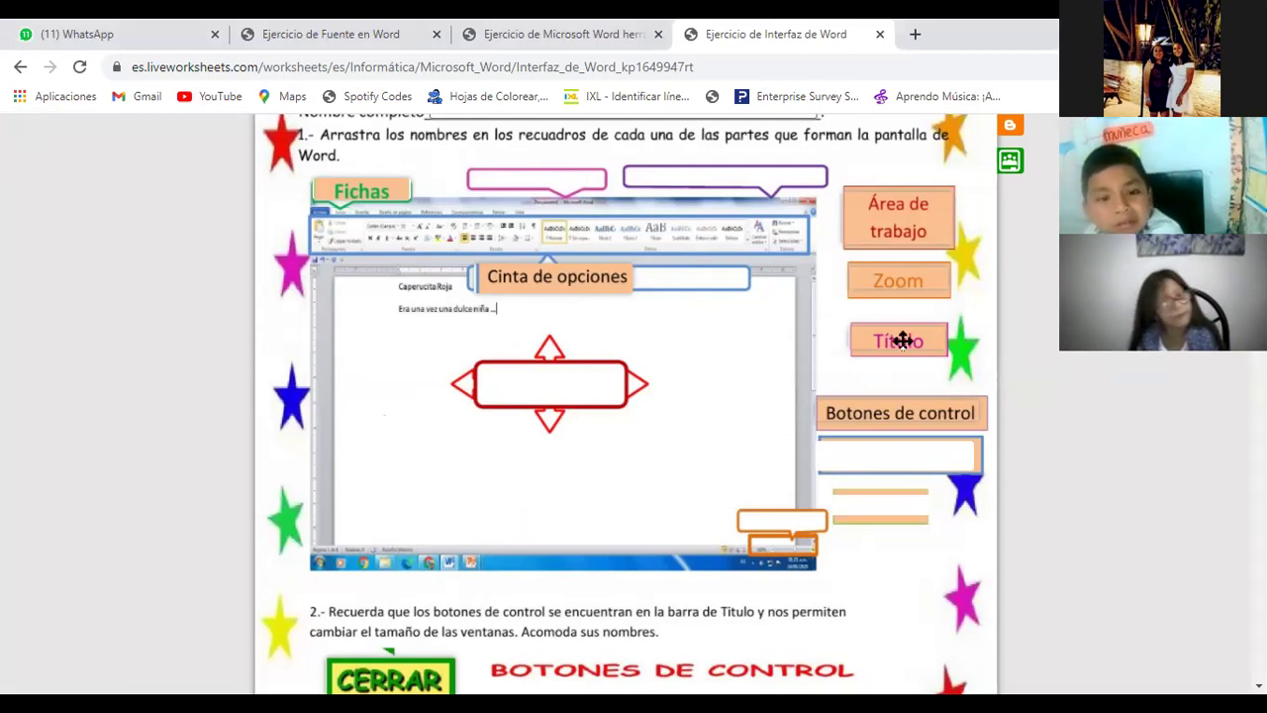
# Place Título in the top pink box and draw a red line over the title bar
pyautogui.moveTo(900, 341); pyautogui.dragTo(529, 183)
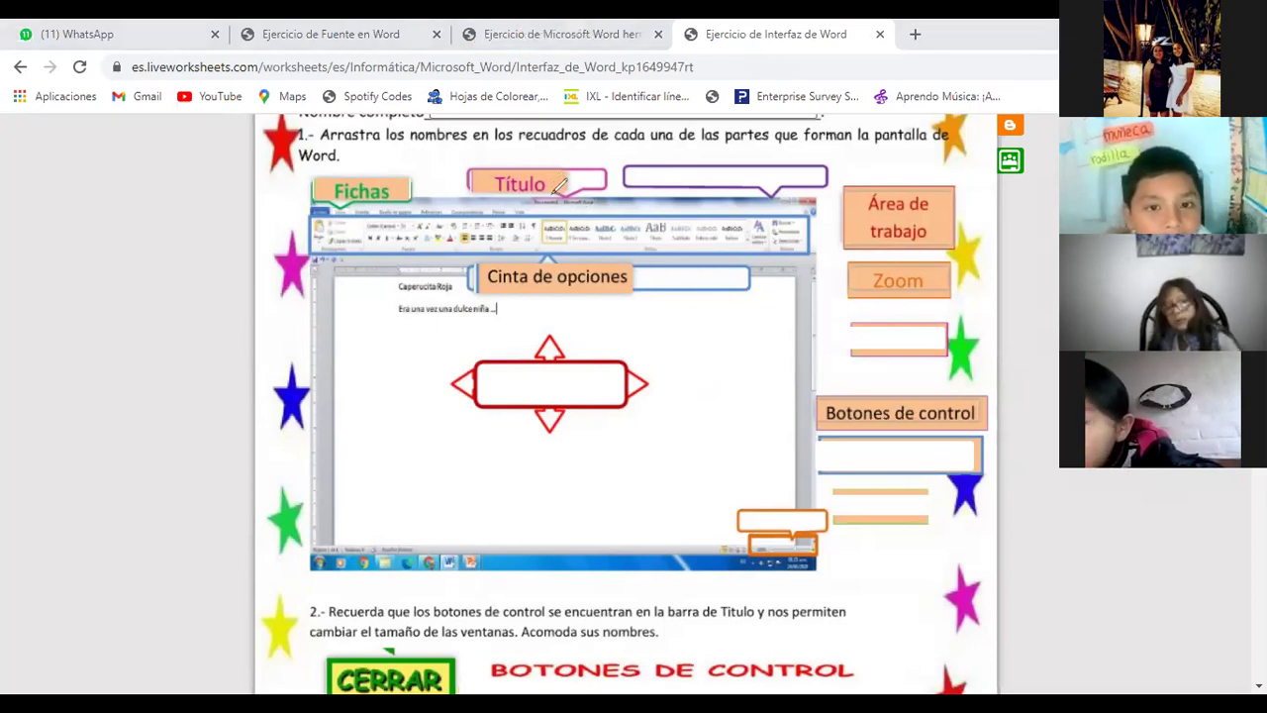
pyautogui.moveTo(518, 205); pyautogui.dragTo(593, 200)
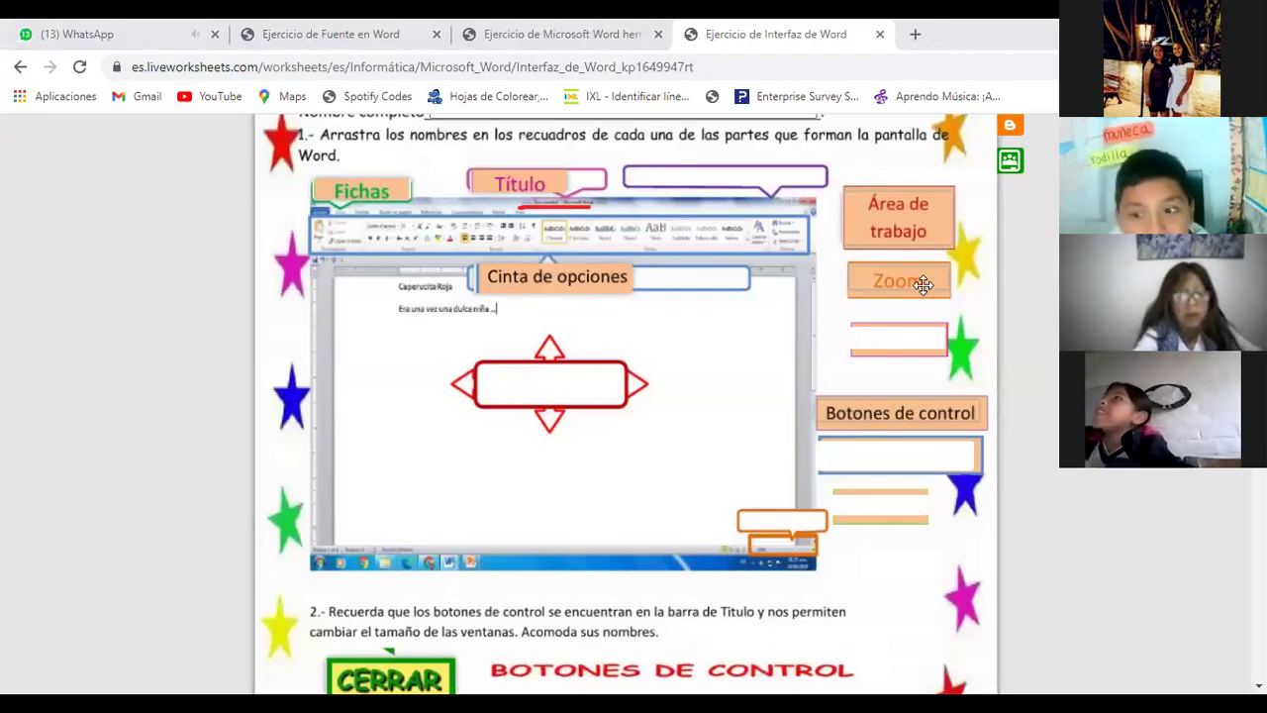
pyautogui.scroll(1, 900, 412)
pyautogui.moveTo(900, 412)
pyautogui.mouseDown()
pyautogui.moveTo(738, 285)
pyautogui.moveTo(732, 214)
pyautogui.mouseUp()
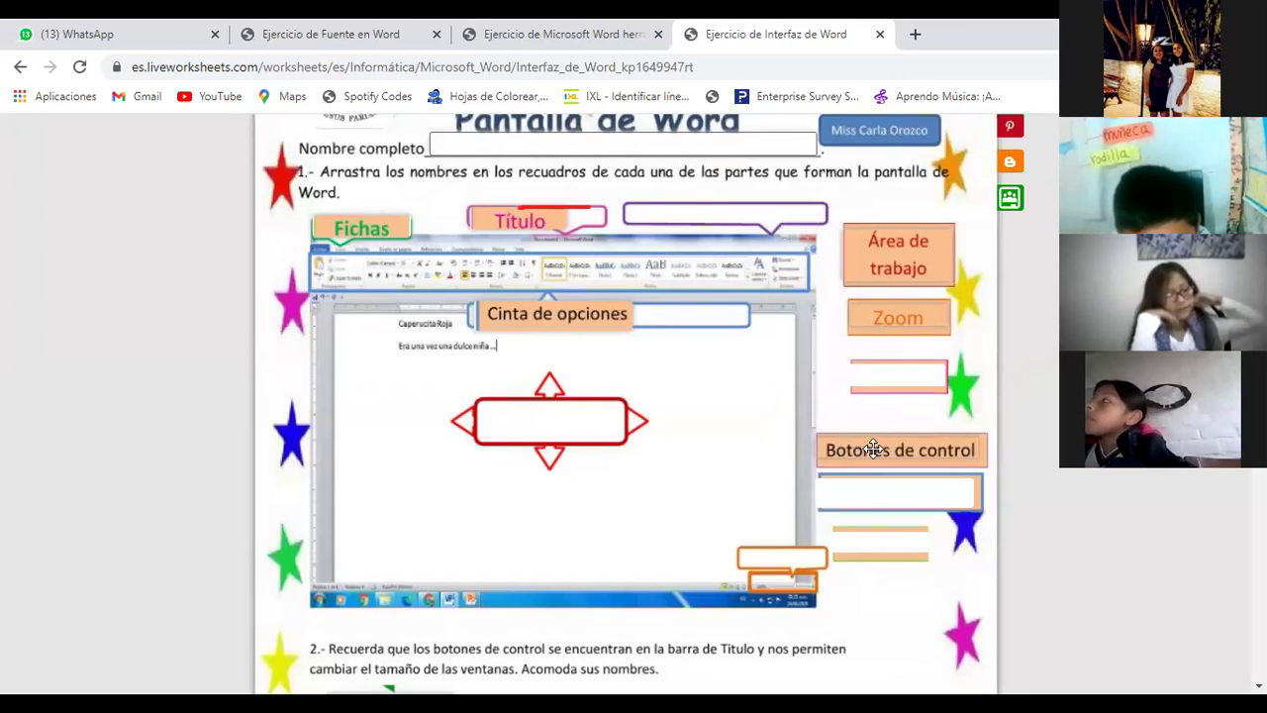
# Drop Botones de control into the top purple box, then restore and re-maximize Chrome
pyautogui.moveTo(873, 448); pyautogui.dragTo(707, 198)
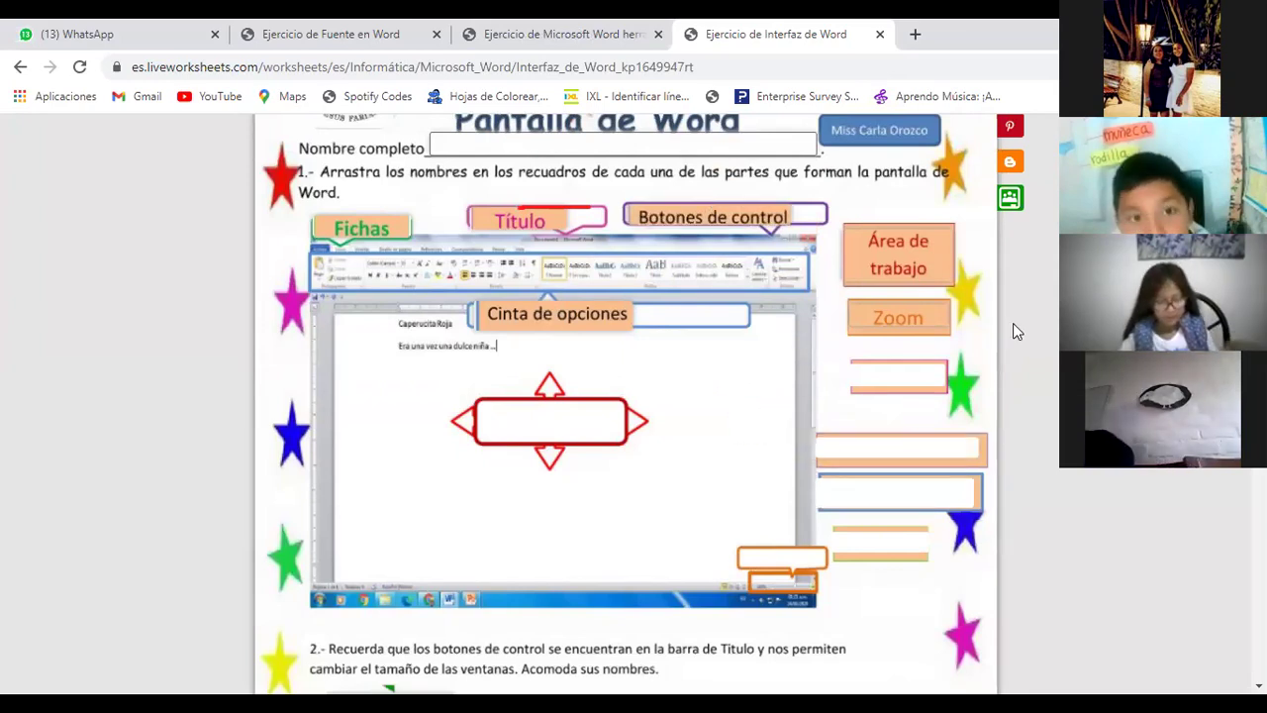
pyautogui.scroll(-1, 1013, 323)
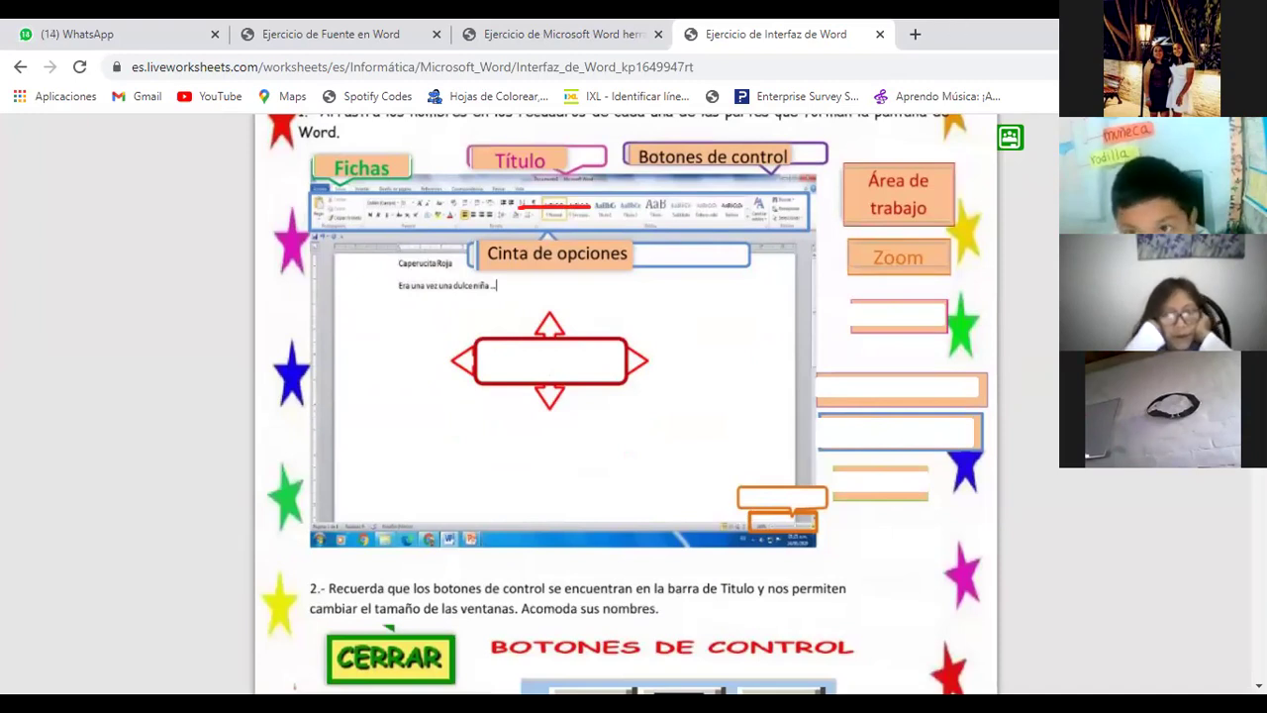
pyautogui.click(948, 14)
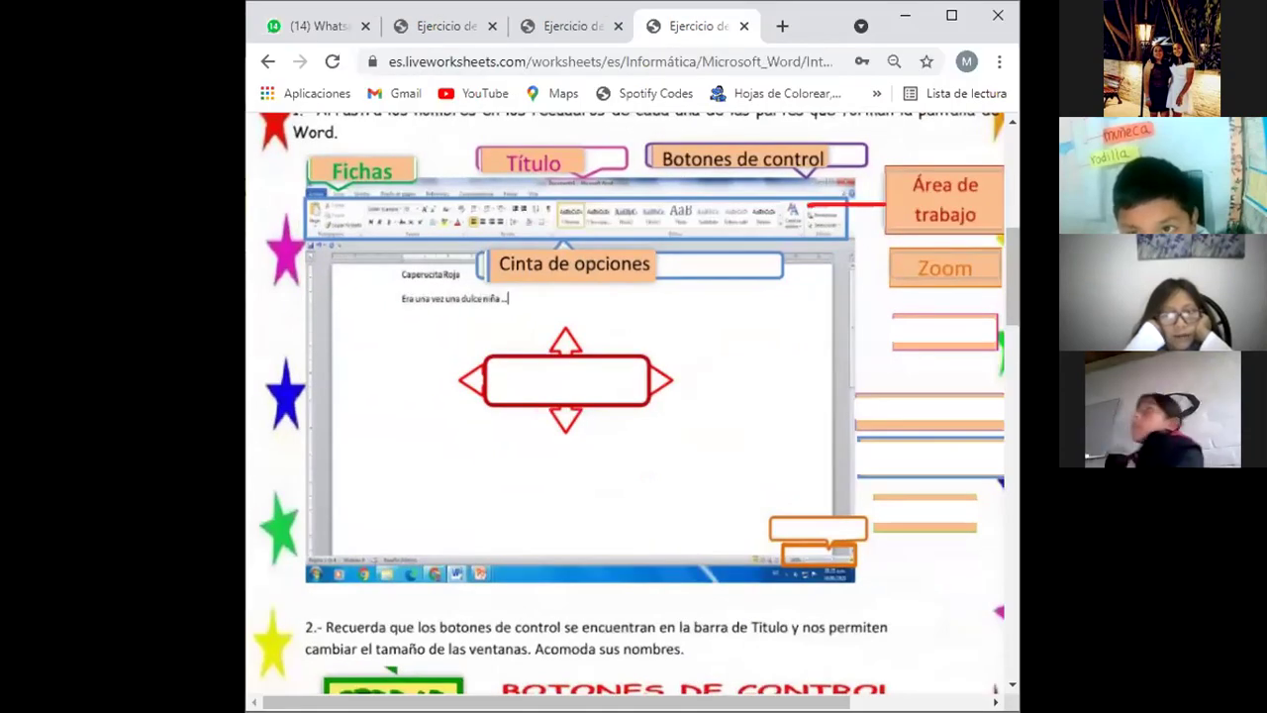
pyautogui.click(950, 18)
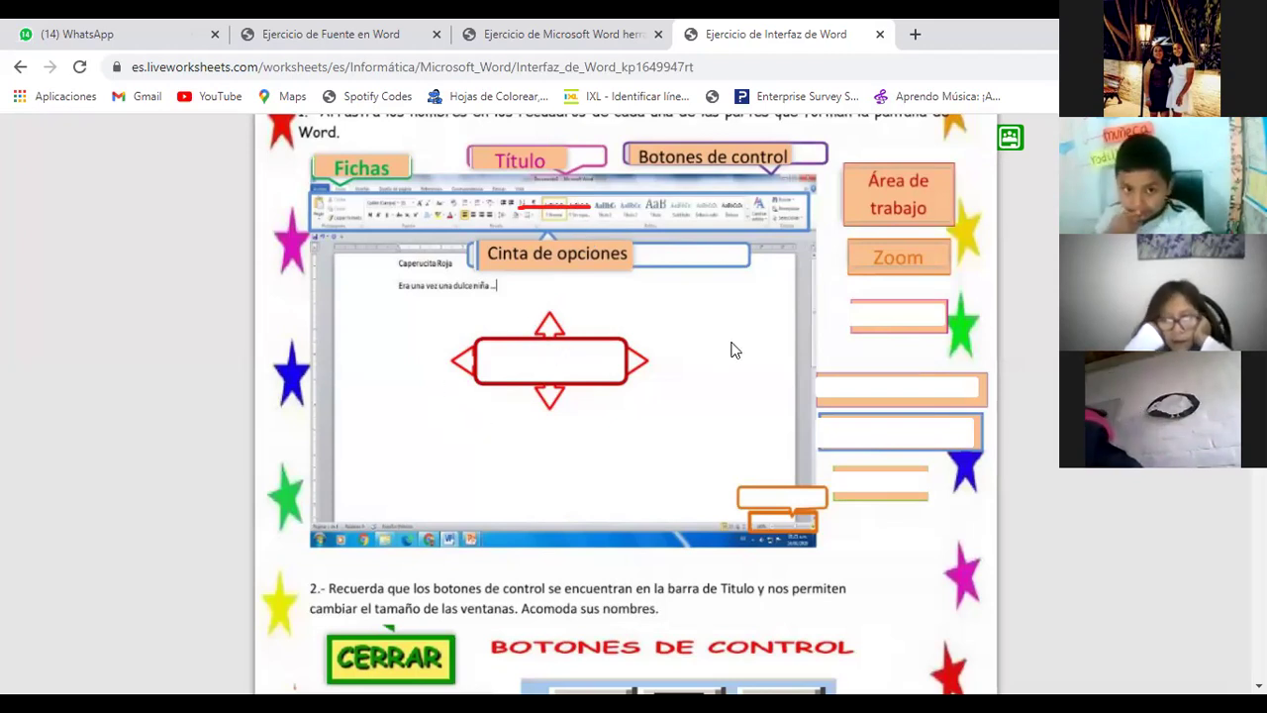
# Place 'Área de trabajo' in the central red box and 'Zoom' in the bottom-right status-bar callout
pyautogui.moveTo(873, 182); pyautogui.dragTo(511, 353)
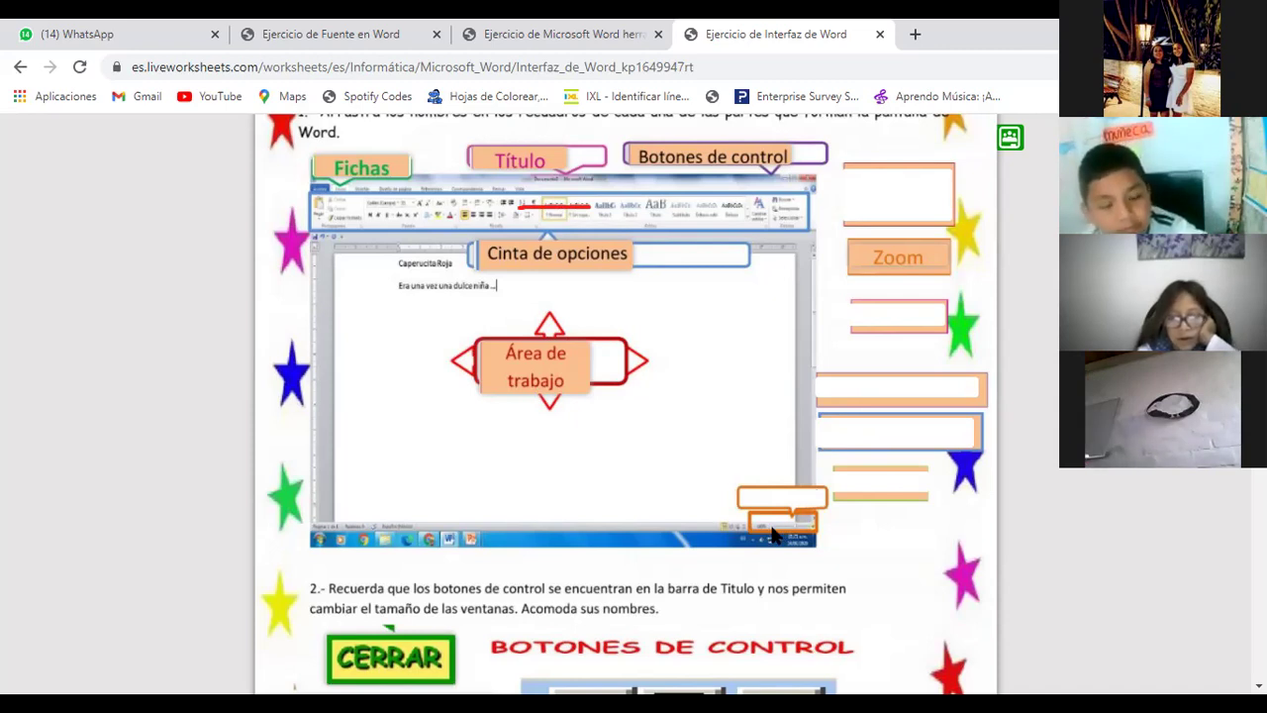
pyautogui.moveTo(865, 260)
pyautogui.mouseDown()
pyautogui.moveTo(815, 484)
pyautogui.moveTo(790, 502)
pyautogui.mouseUp()
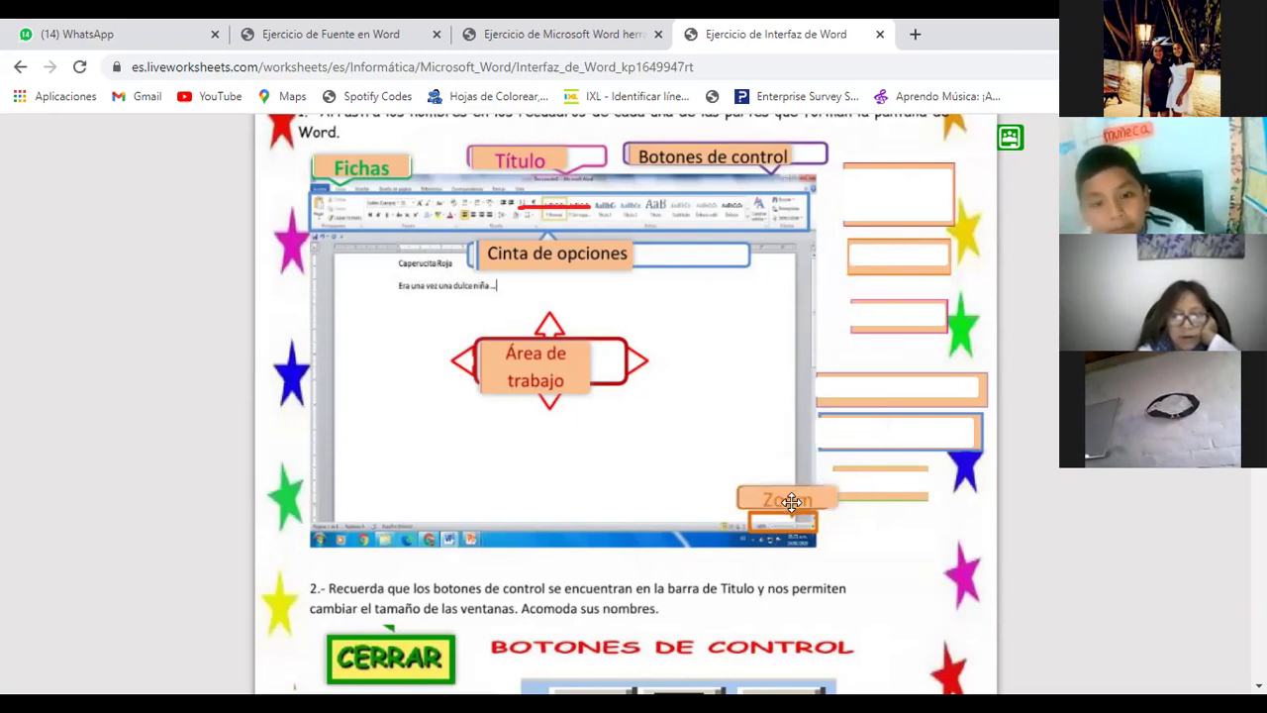
pyautogui.moveTo(791, 501); pyautogui.dragTo(790, 502)
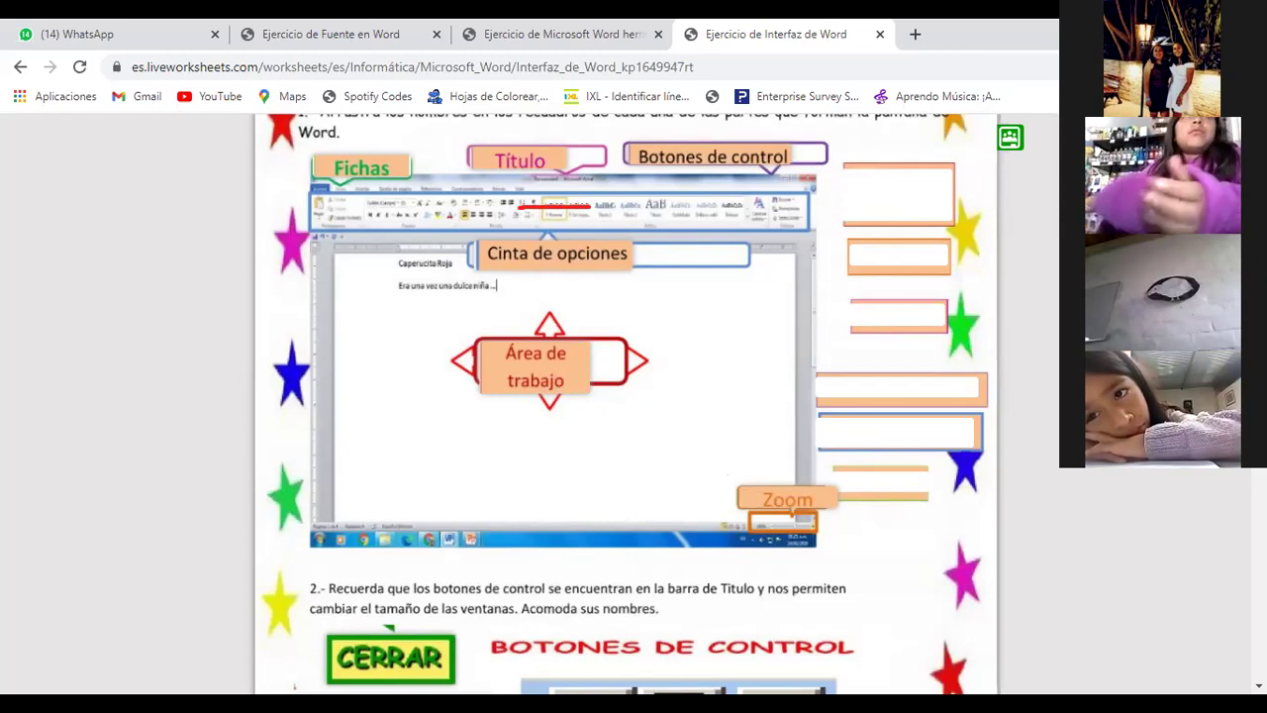
pyautogui.scroll(-1, 626, 396)
pyautogui.scroll(-1, 625, 396)
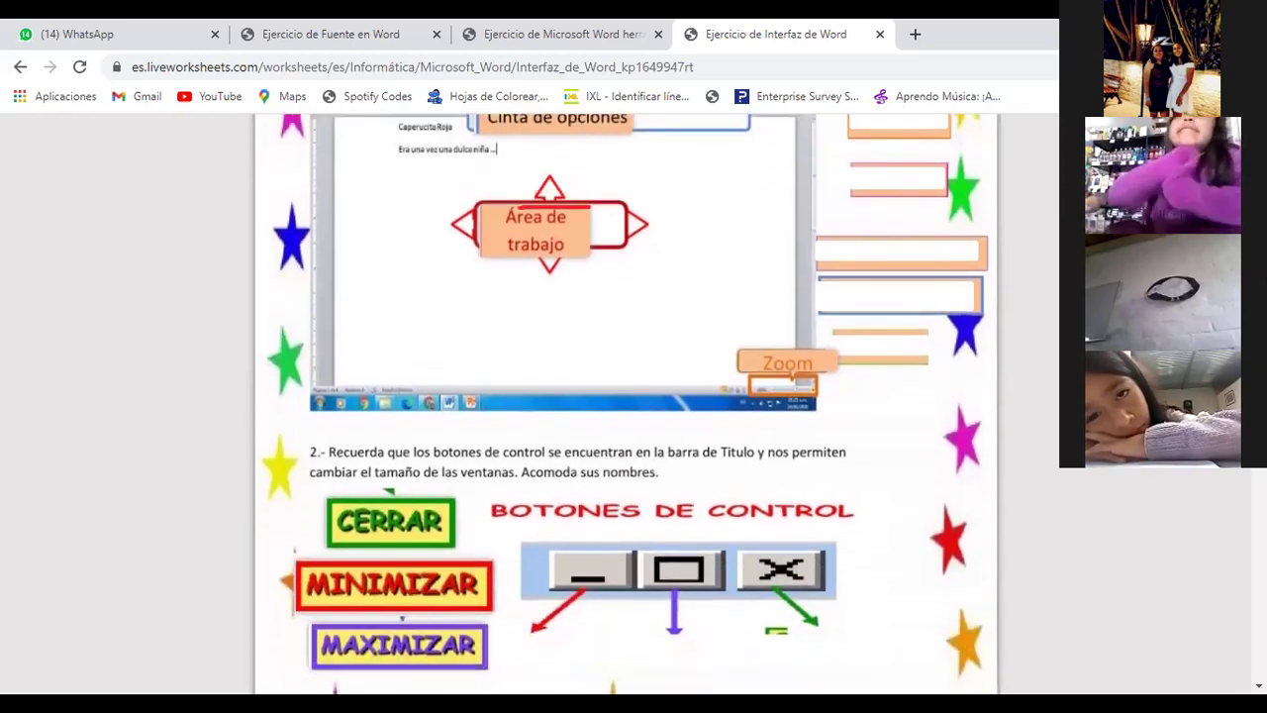
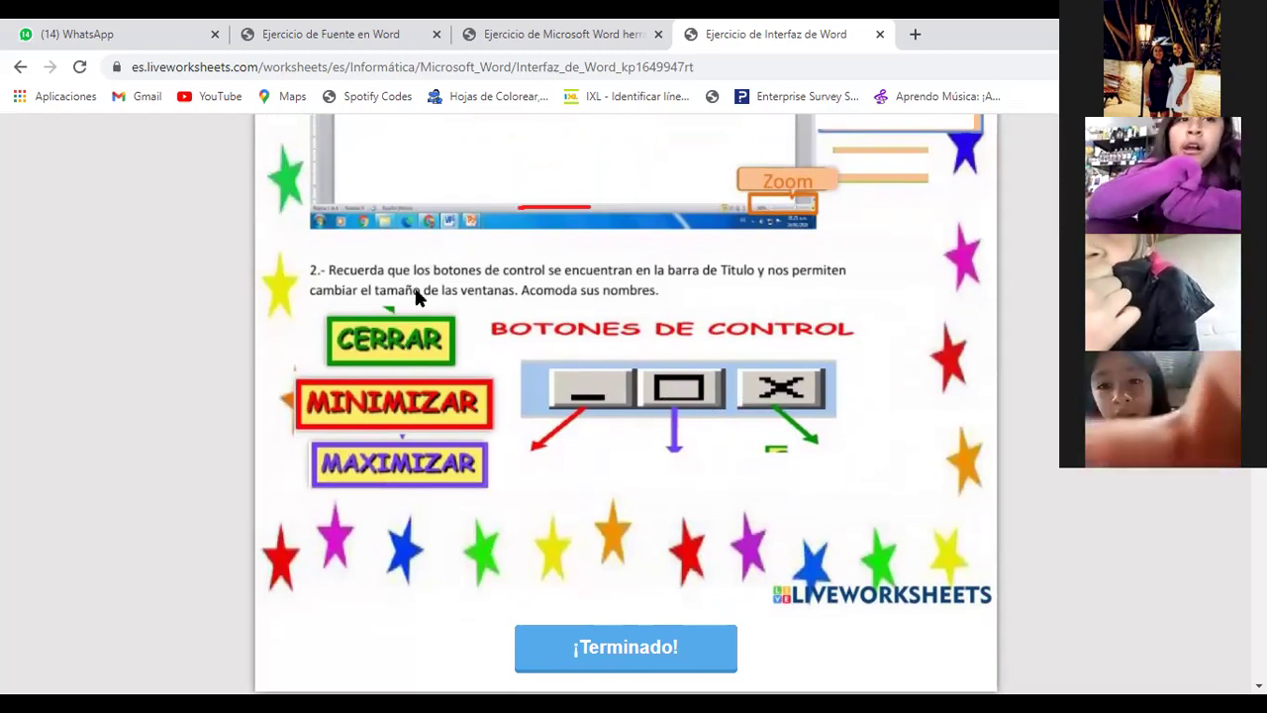
# Match CERRAR, MAXIMIZAR and MINIMIZAR to their pictured window buttons, then restore the browser window
pyautogui.moveTo(396, 337); pyautogui.dragTo(831, 458)
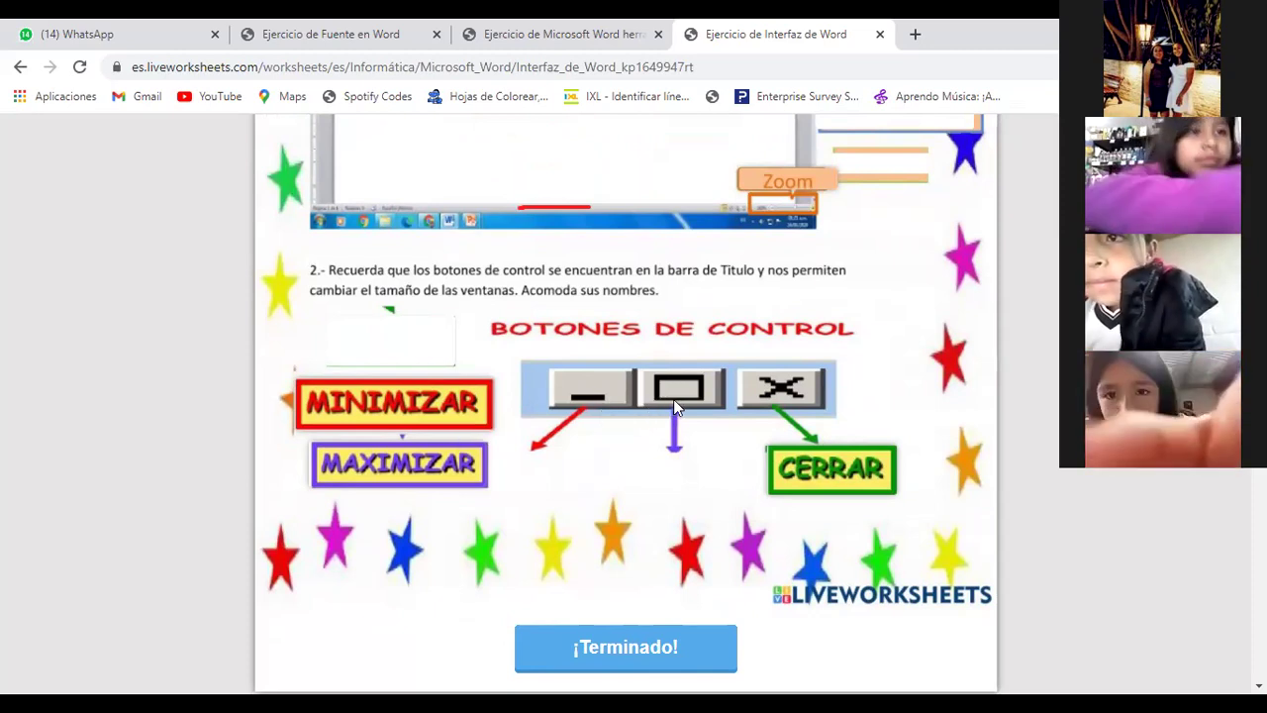
pyautogui.moveTo(368, 473); pyautogui.dragTo(683, 469)
pyautogui.moveTo(396, 405)
pyautogui.mouseDown()
pyautogui.moveTo(507, 473)
pyautogui.moveTo(552, 477)
pyautogui.mouseUp()
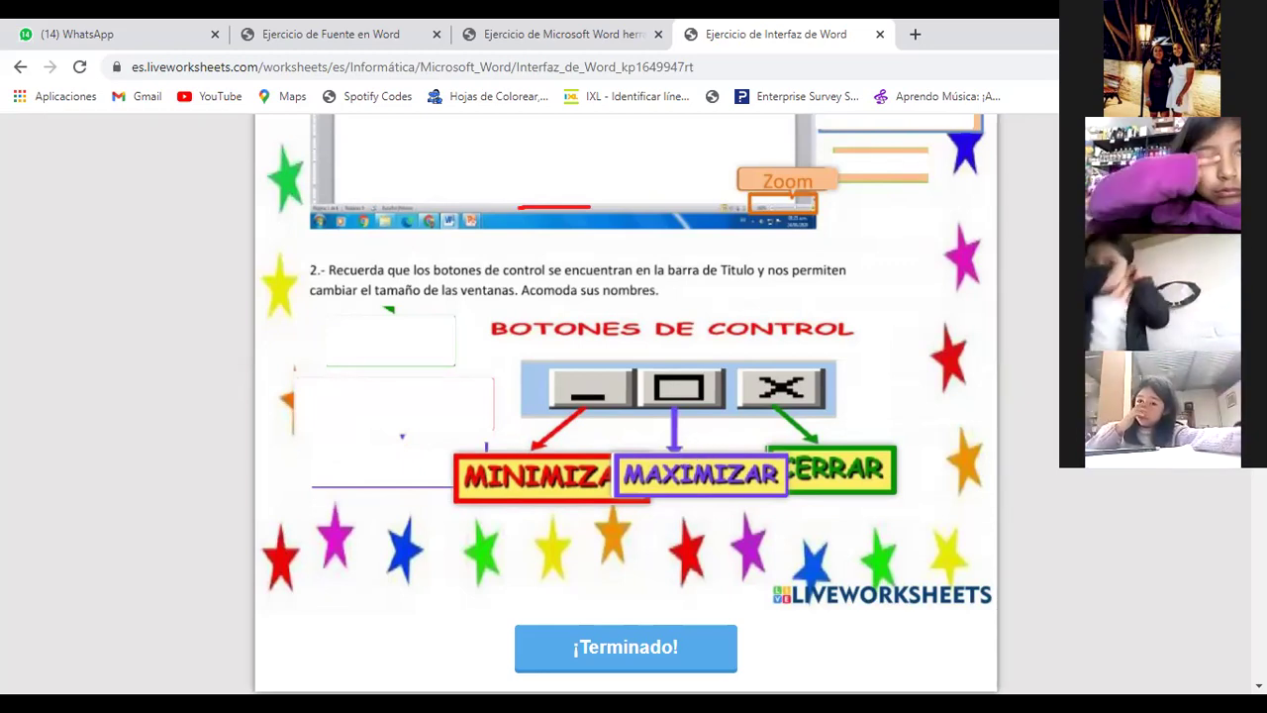
pyautogui.click(951, 18)
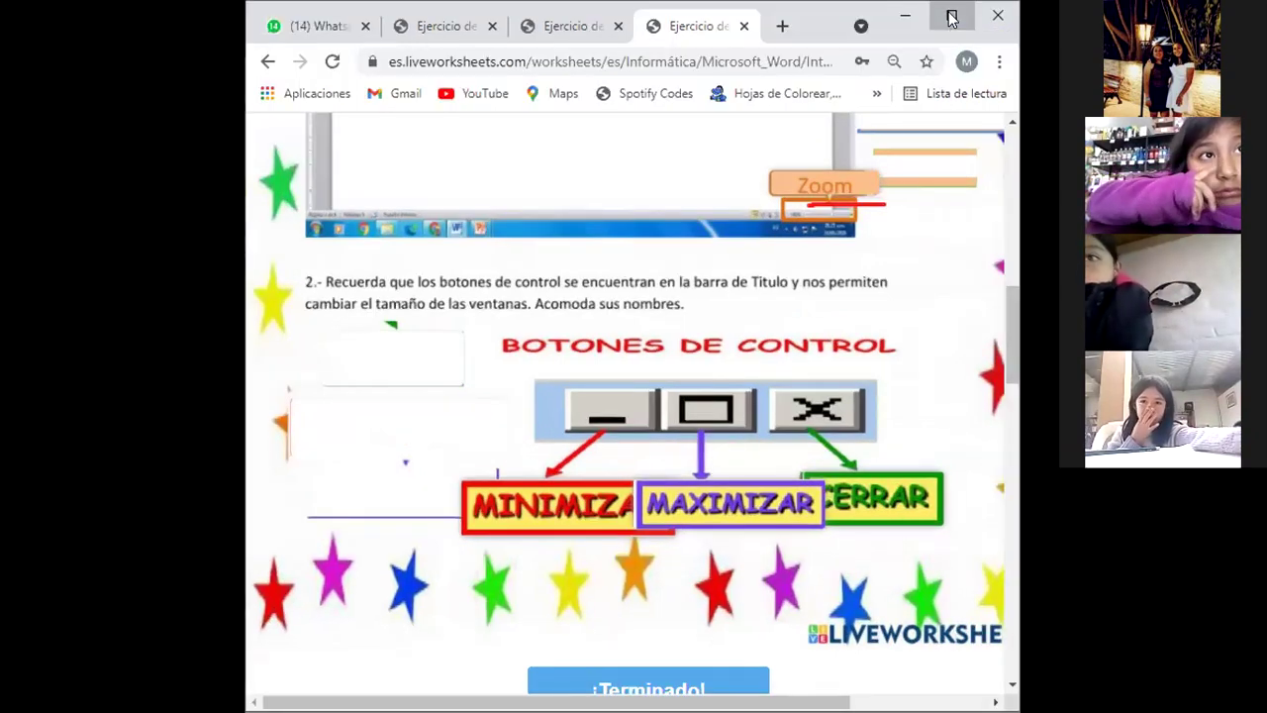
# Maximize the Chrome window so it fills the screen
pyautogui.click(951, 17)
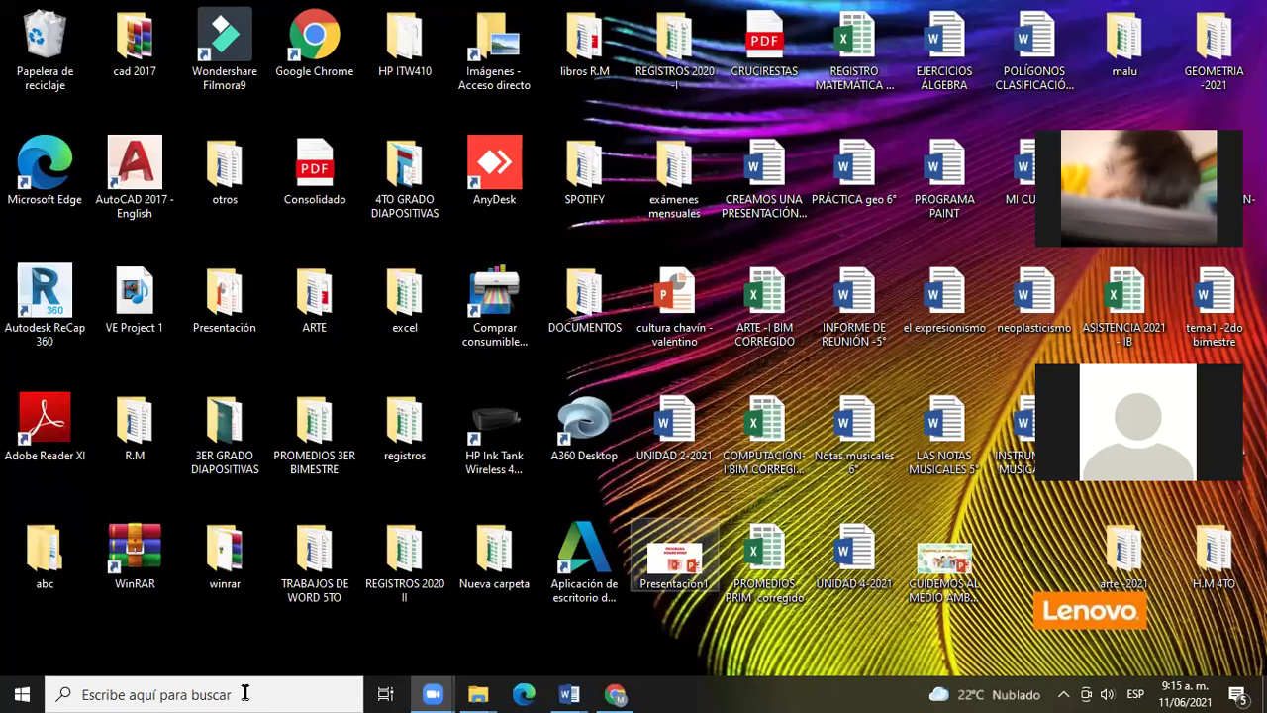
# Search Windows for WORD and launch Word 2016 from the results
pyautogui.press('super+s')
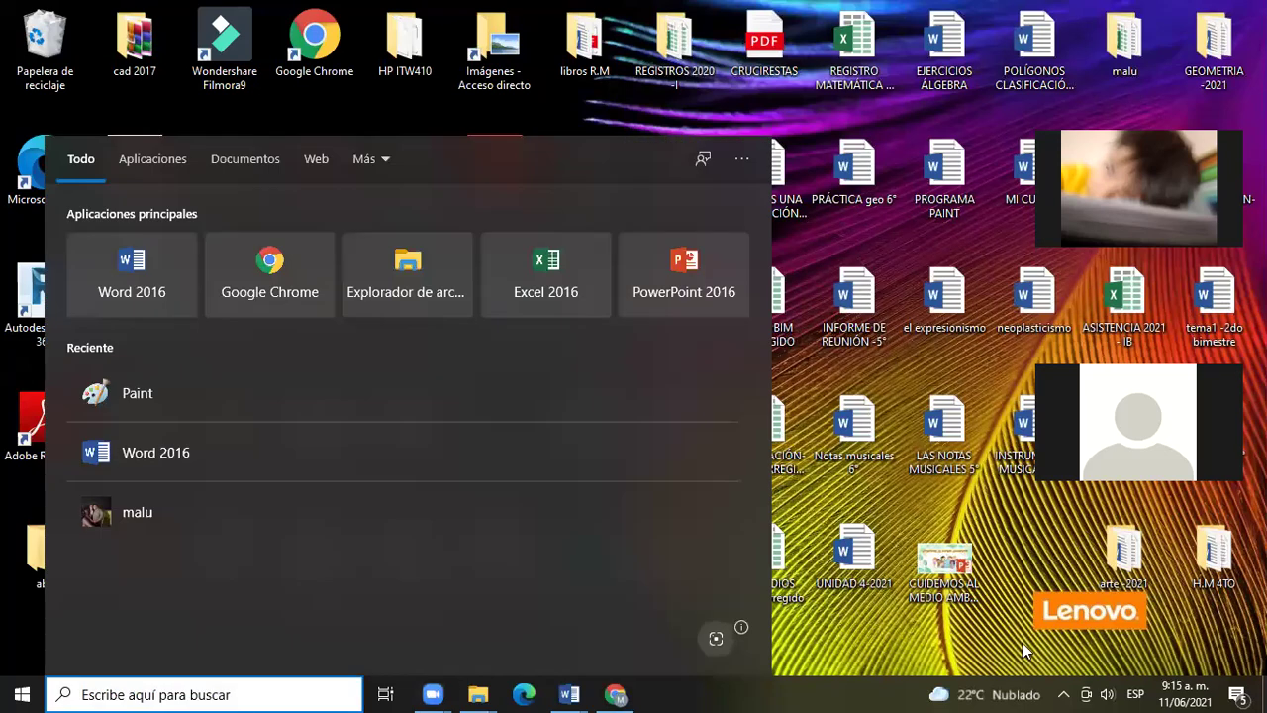
pyautogui.click(1022, 642)
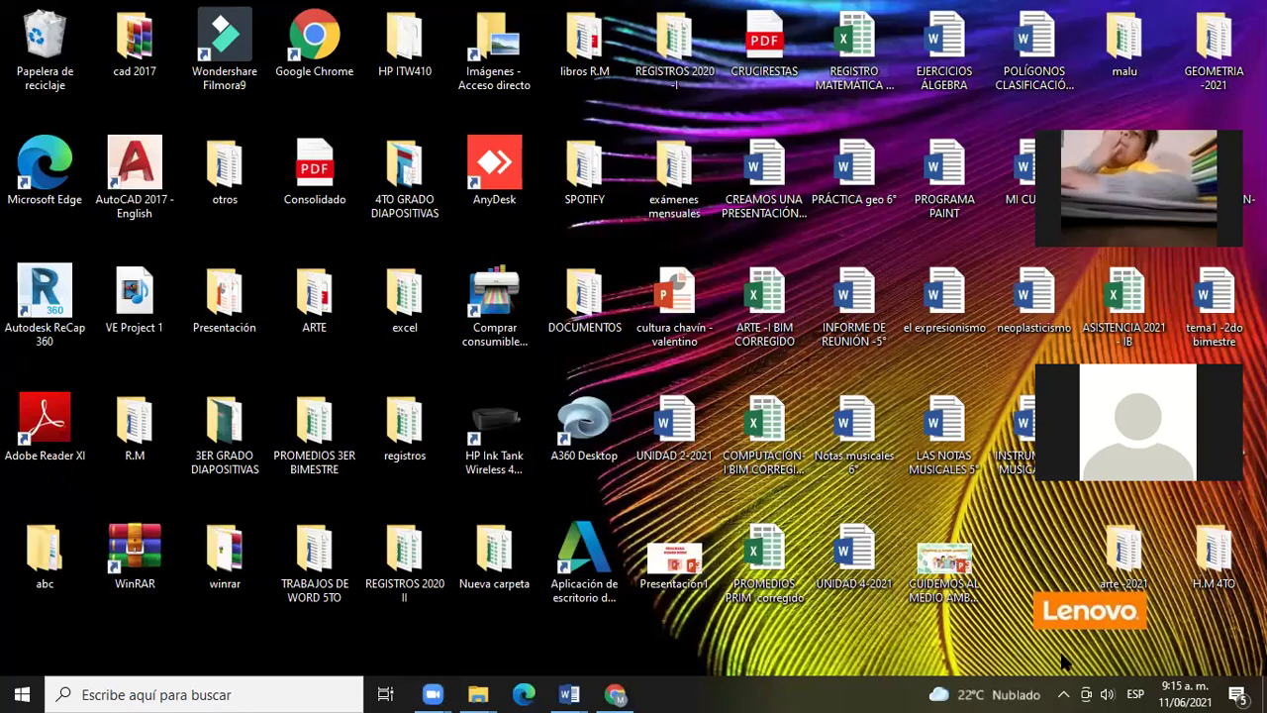
pyautogui.click(274, 693)
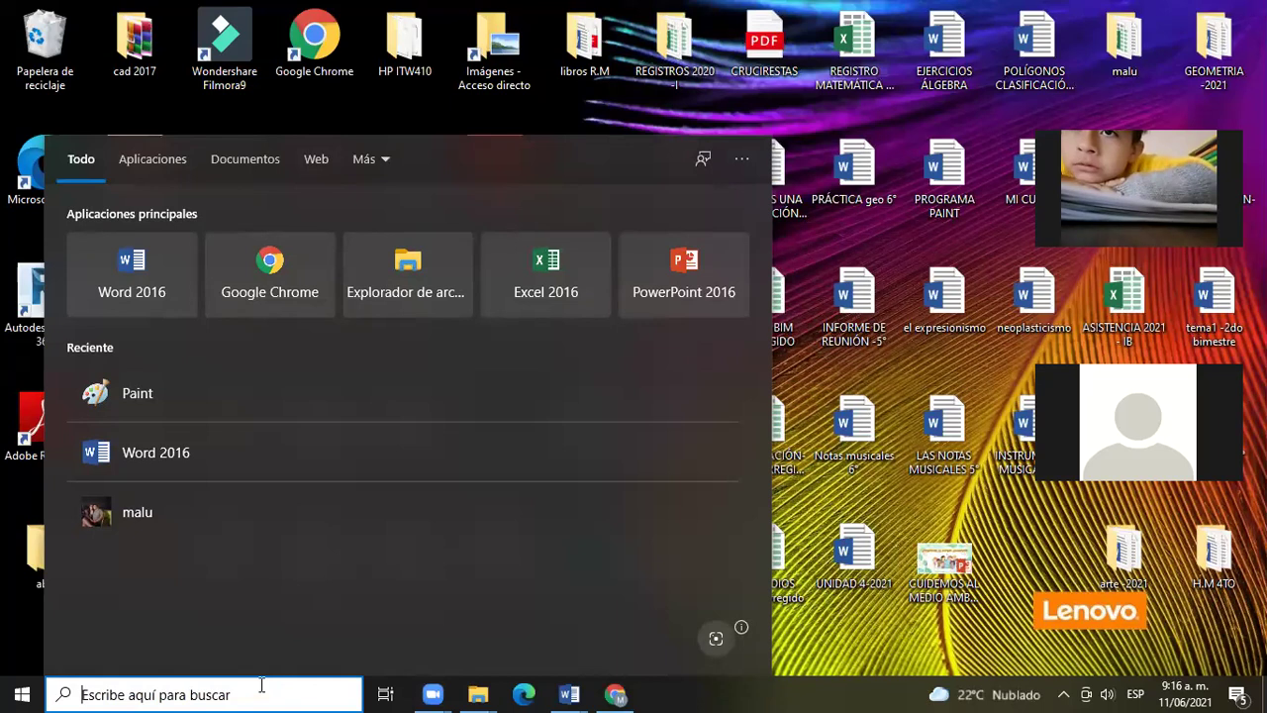
pyautogui.write('W')
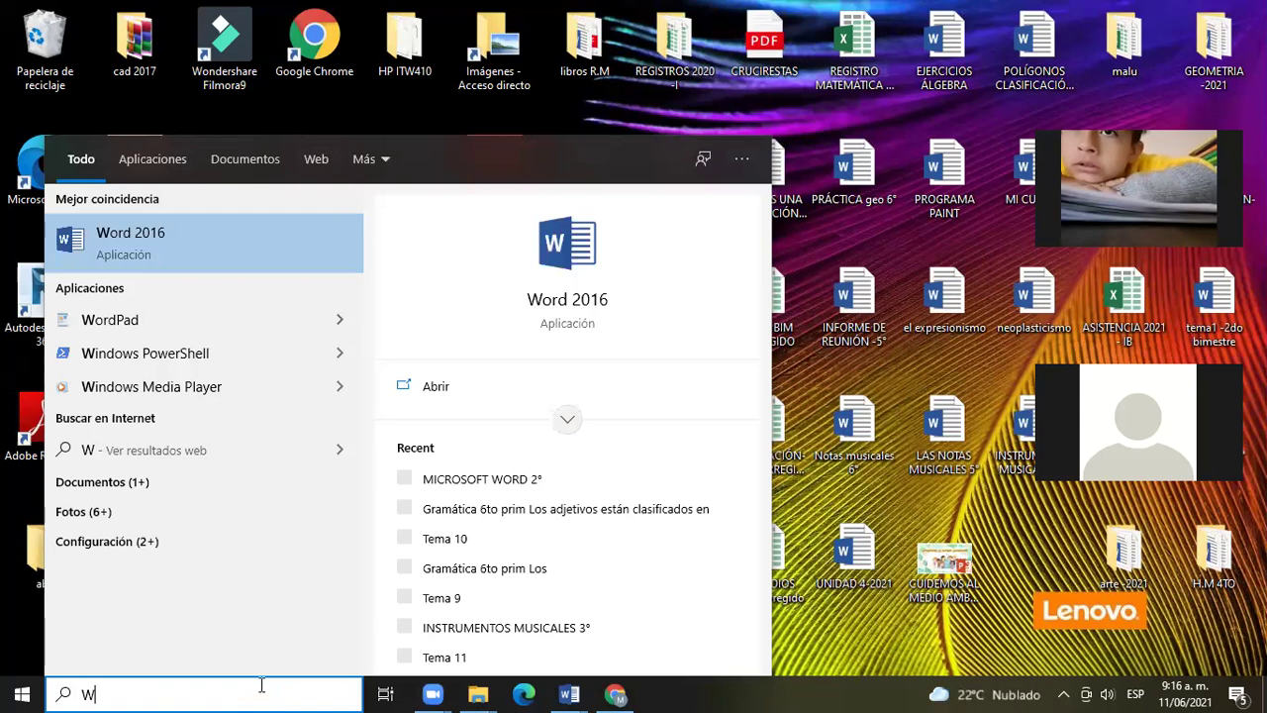
pyautogui.write('ORD')
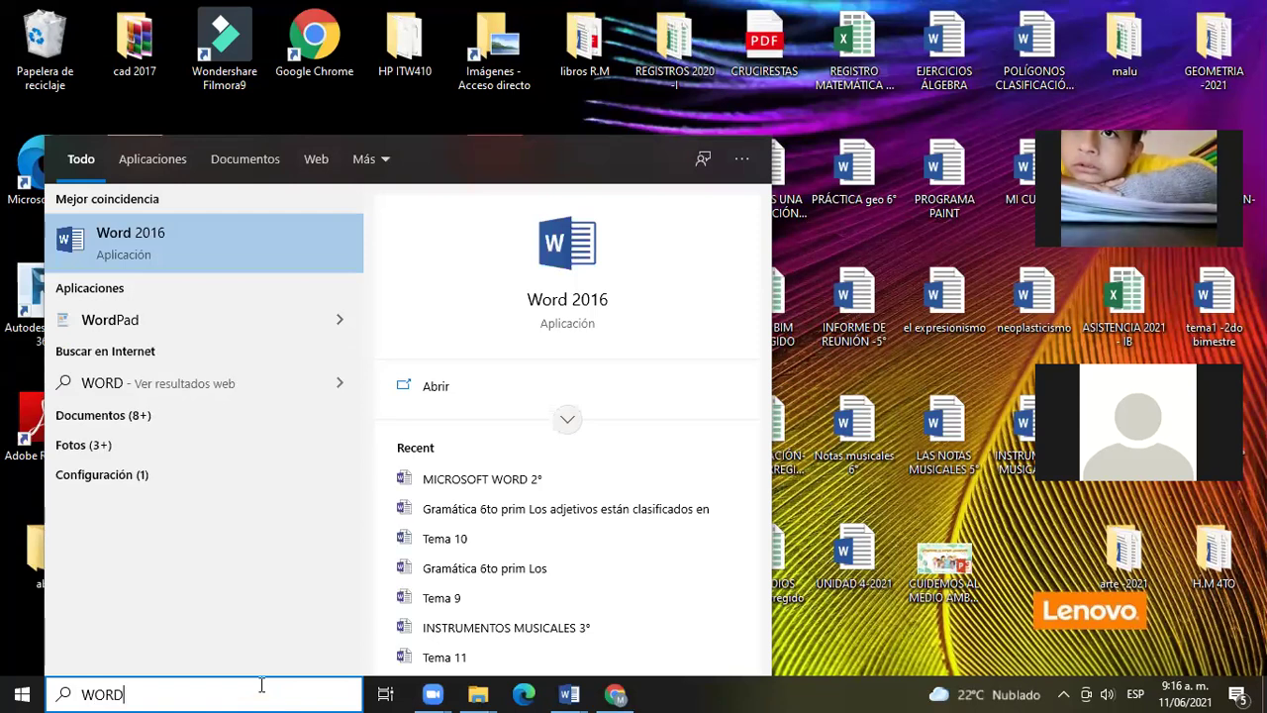
pyautogui.click(276, 256)
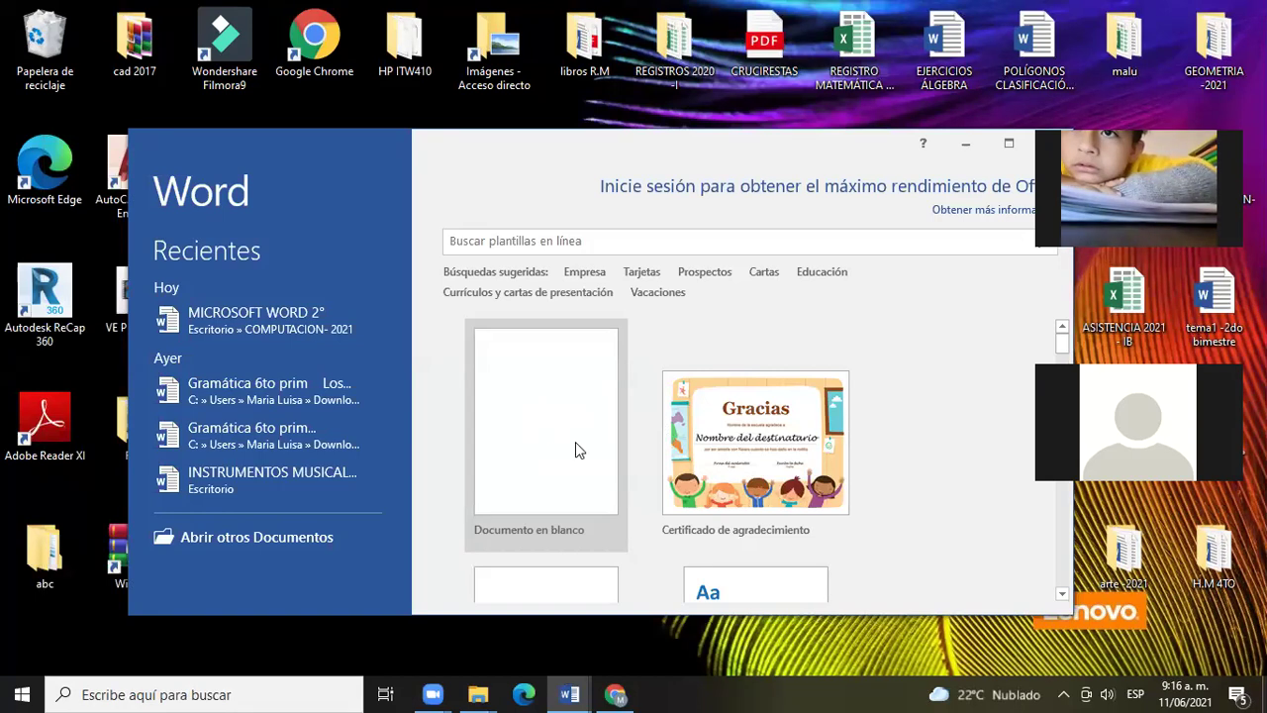
# Create a Documento en blanco and maximize the Word window
pyautogui.click(551, 453)
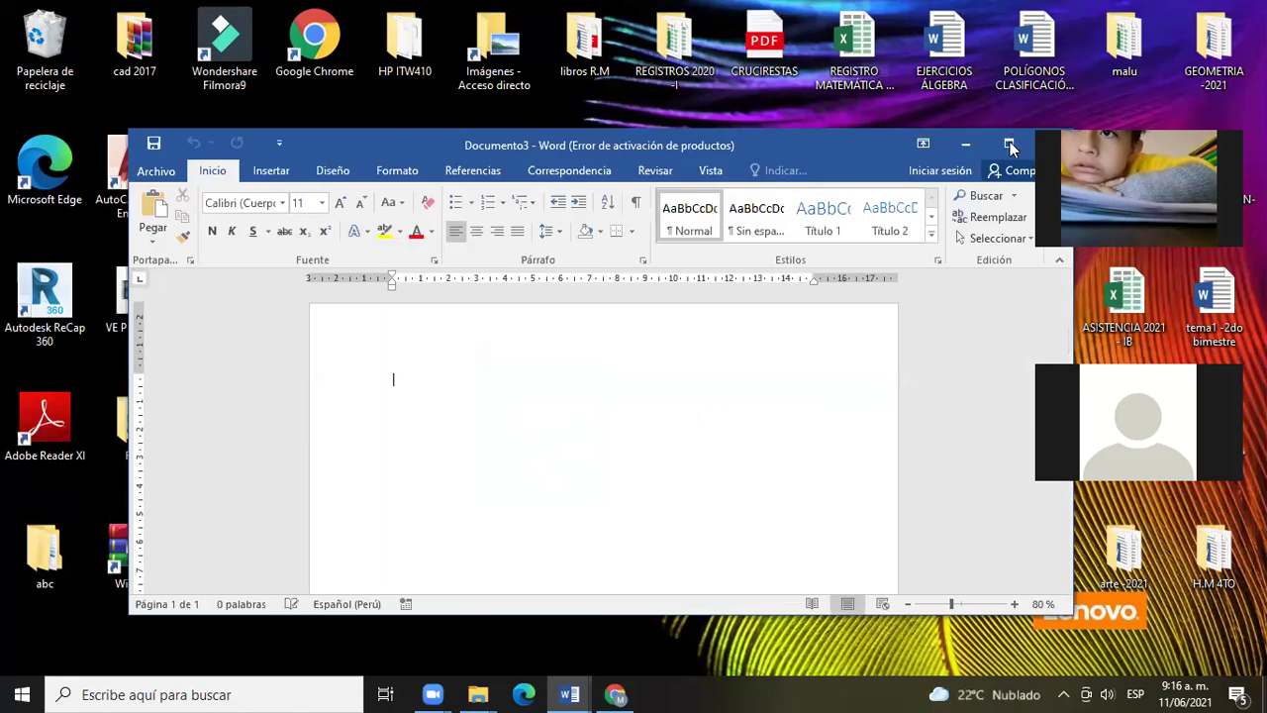
pyautogui.click(1009, 146)
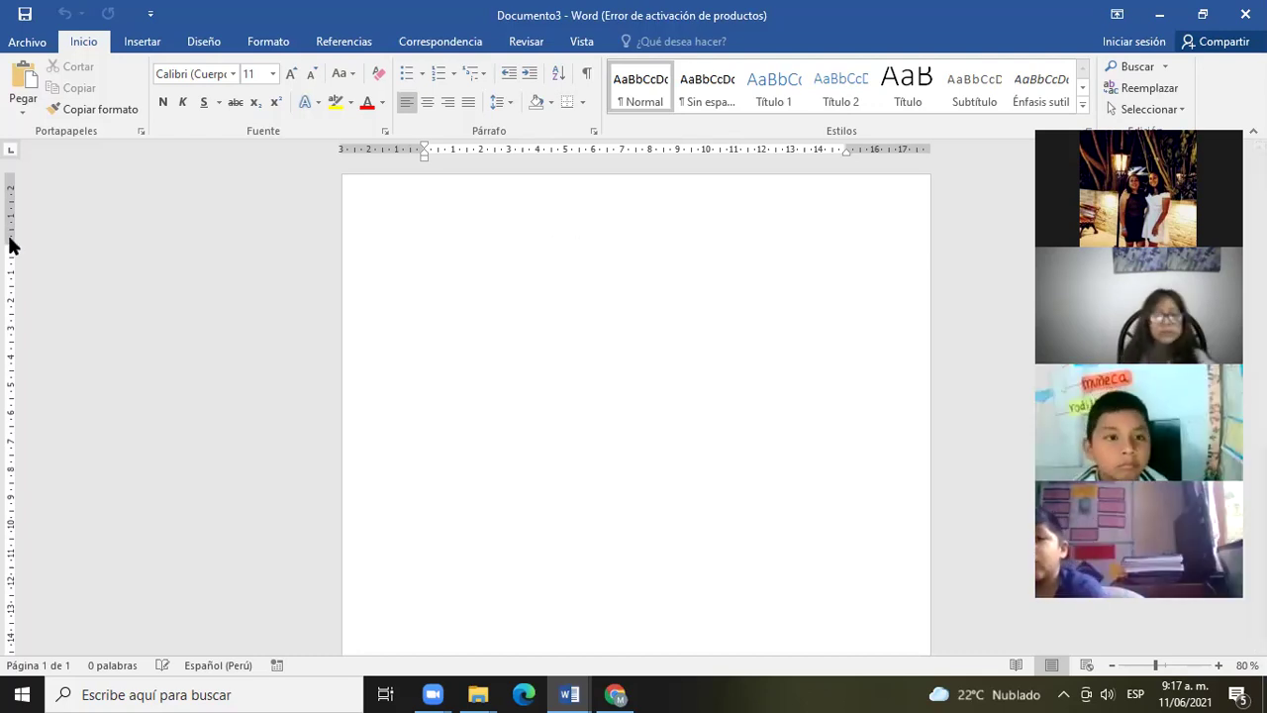
# Reduce the top margin and type the title 'LA RANITA RENÉ' on the first line
pyautogui.moveTo(8, 243); pyautogui.dragTo(8, 228)
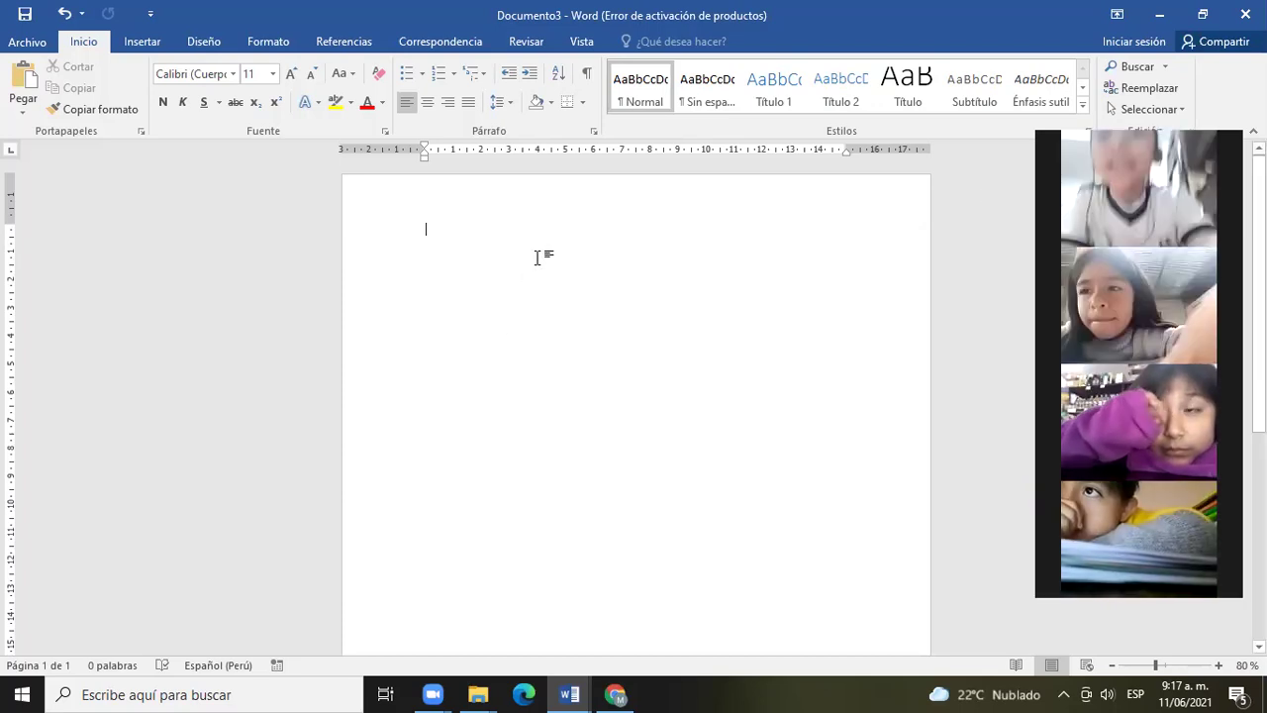
pyautogui.write('LA RANITATA')
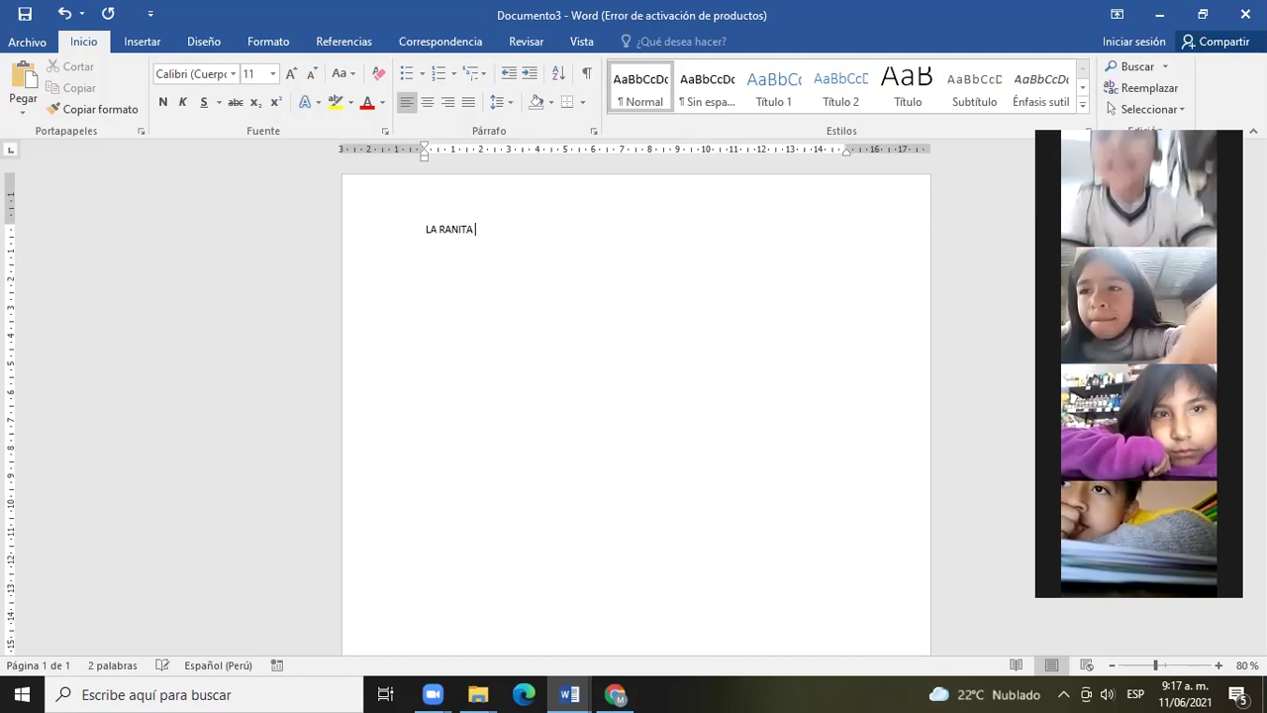
pyautogui.write('NÉ')
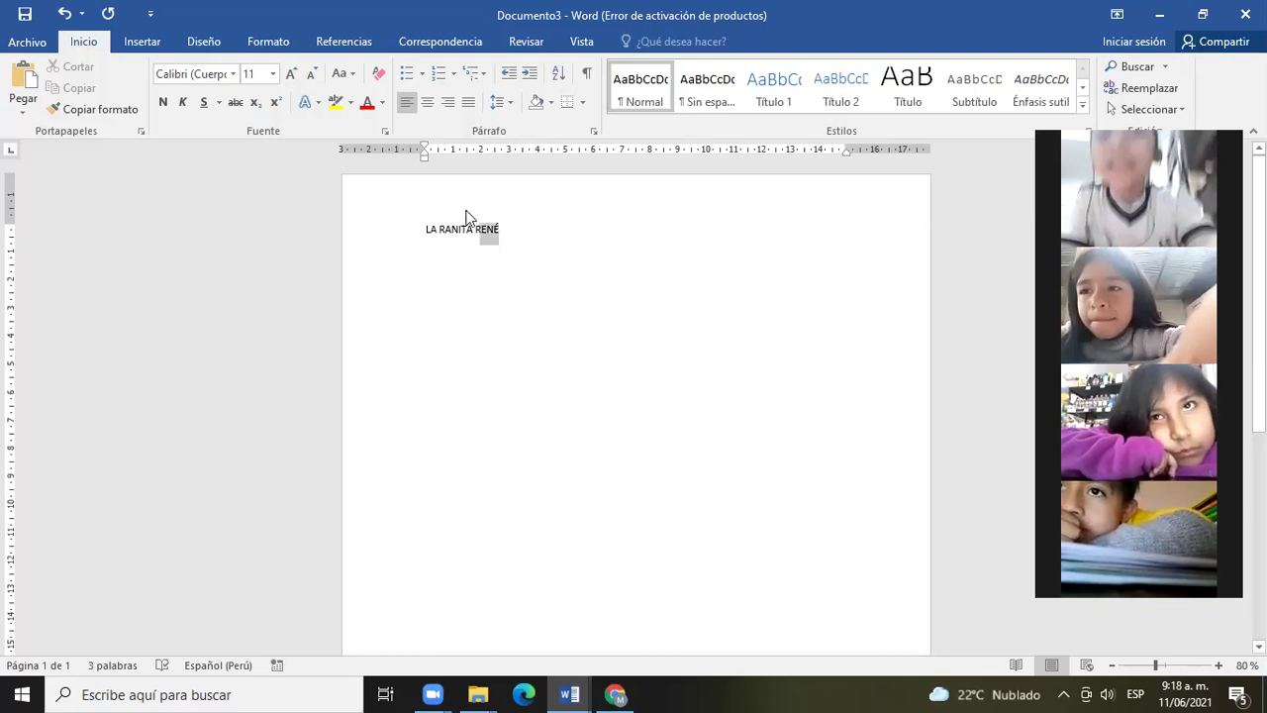
pyautogui.click(417, 225)
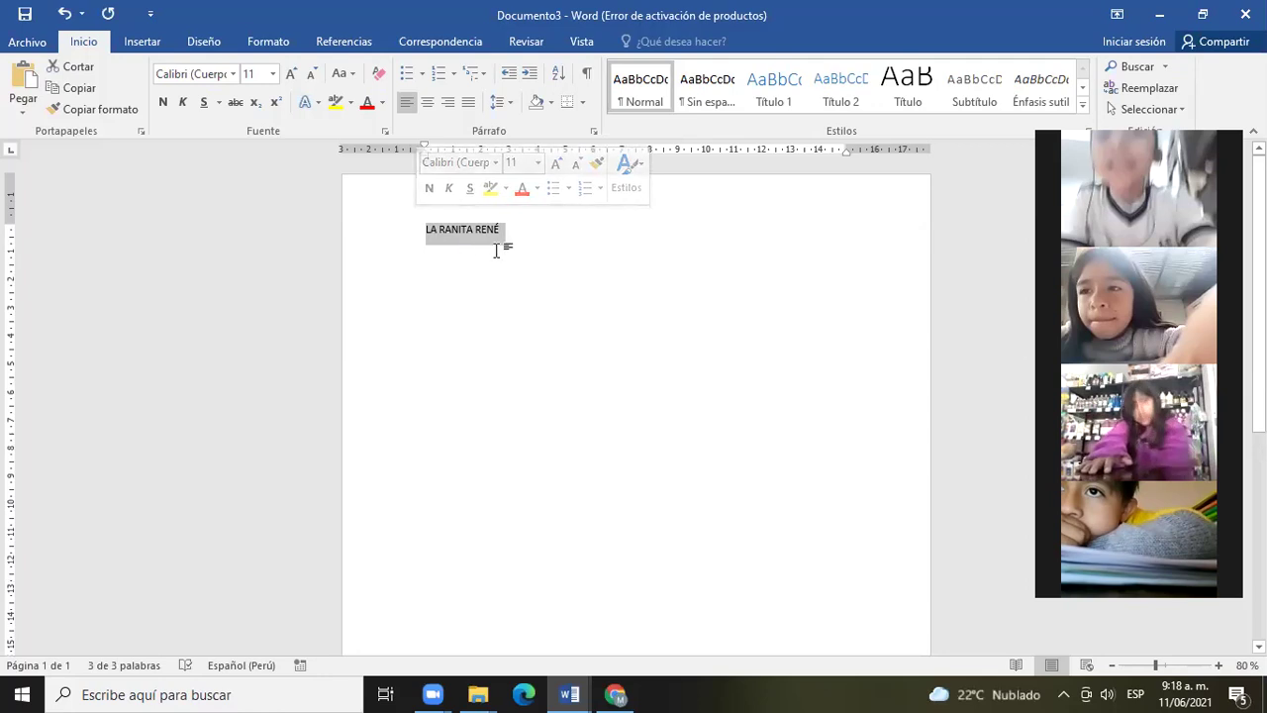
pyautogui.click(521, 236)
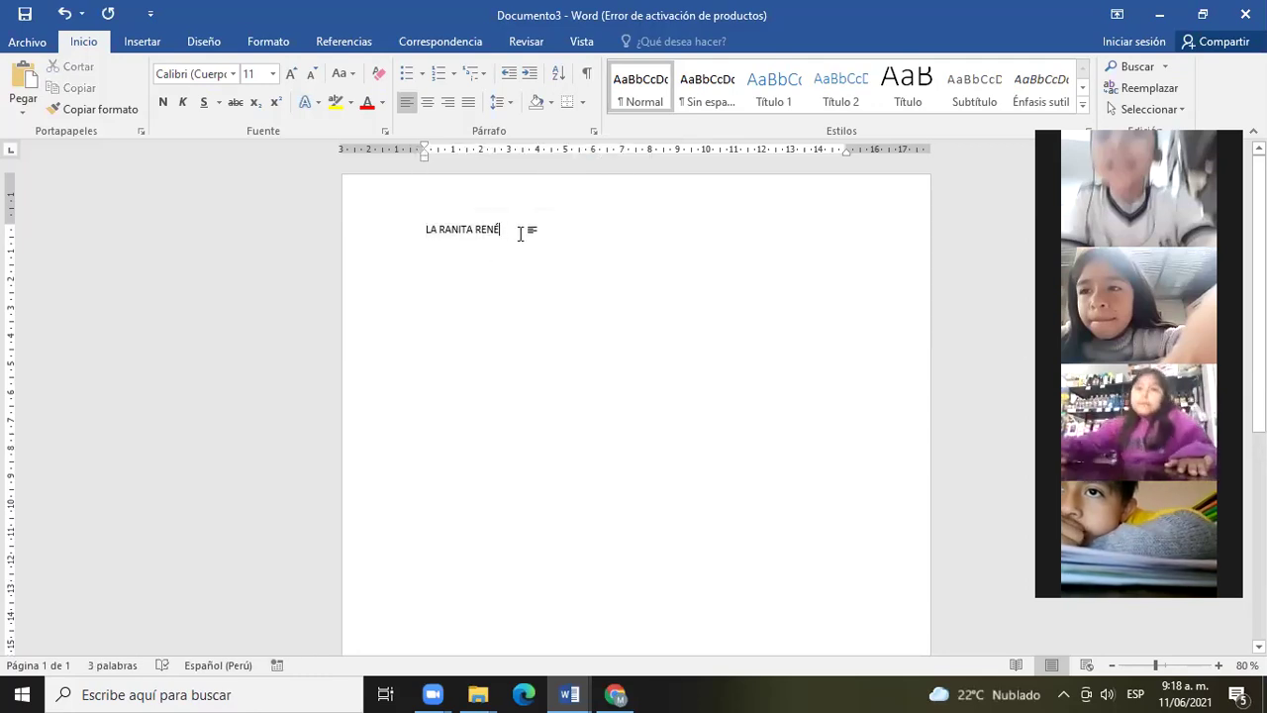
# Set the title 'LA RANITA RENÉ' in Comic Sans MS at 16 pt
pyautogui.click(233, 74)
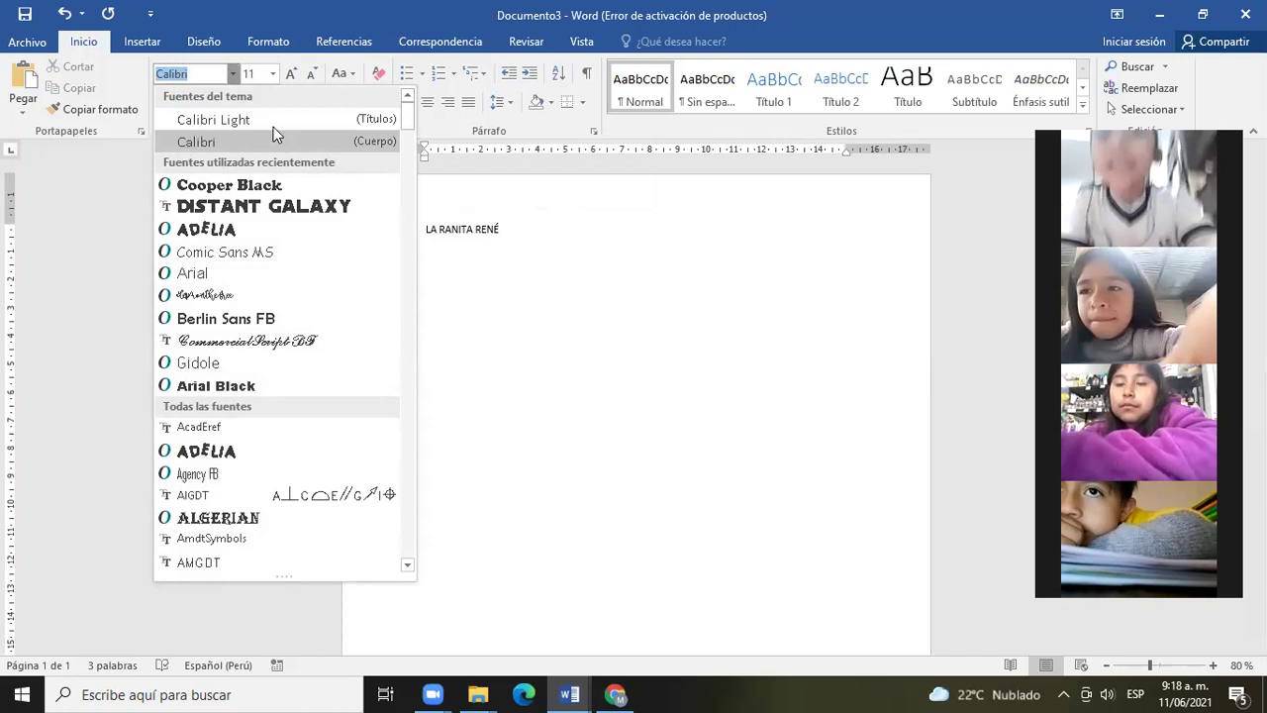
pyautogui.click(274, 74)
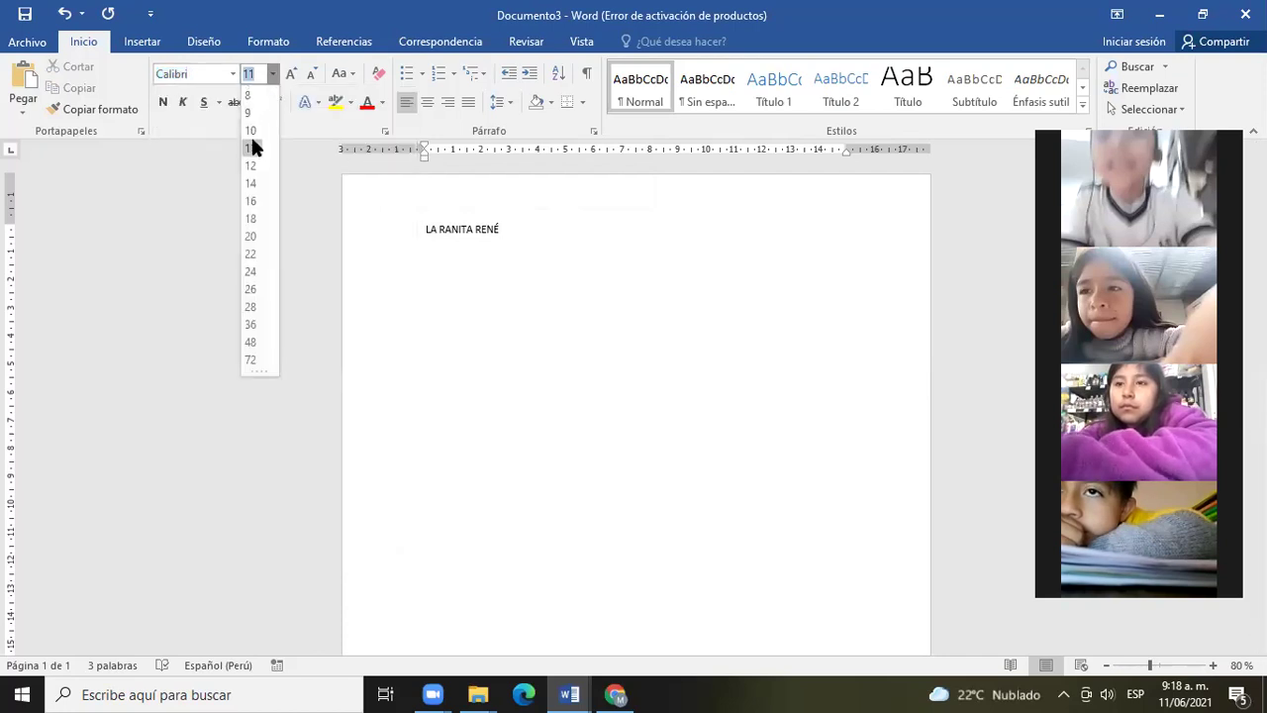
pyautogui.click(510, 238)
pyautogui.moveTo(537, 233); pyautogui.dragTo(419, 229)
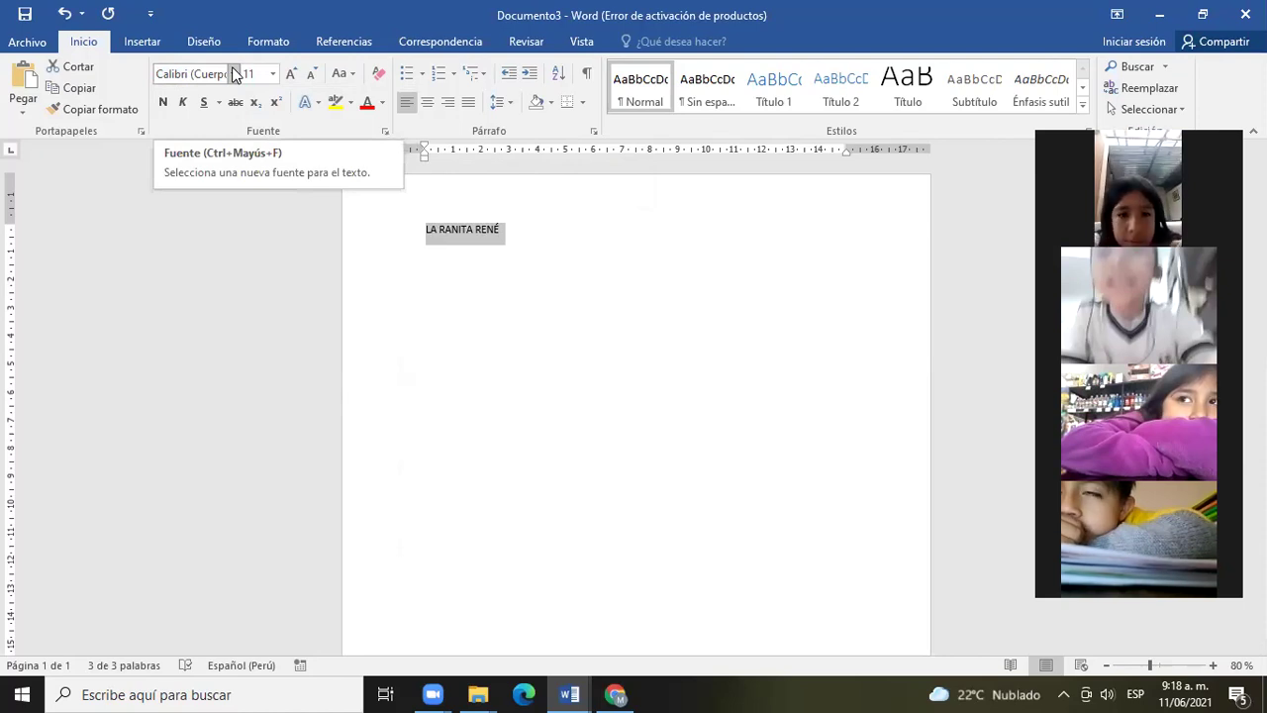
pyautogui.click(235, 75)
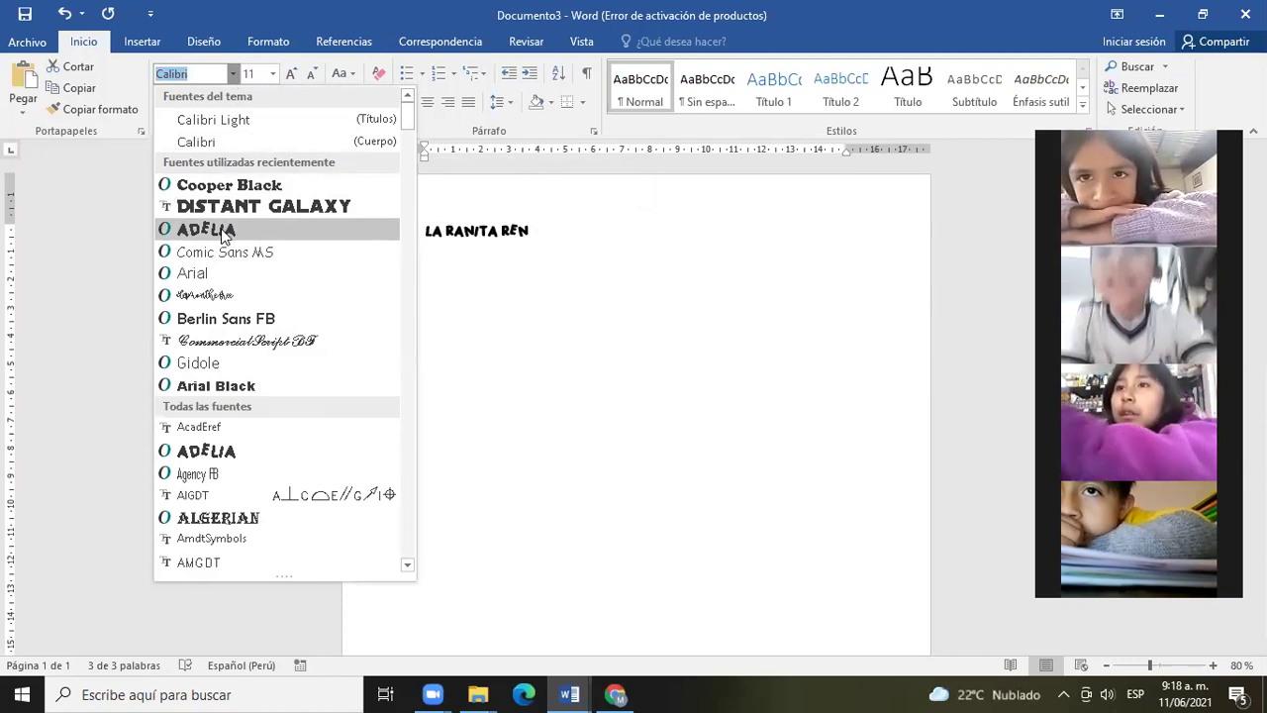
pyautogui.click(214, 256)
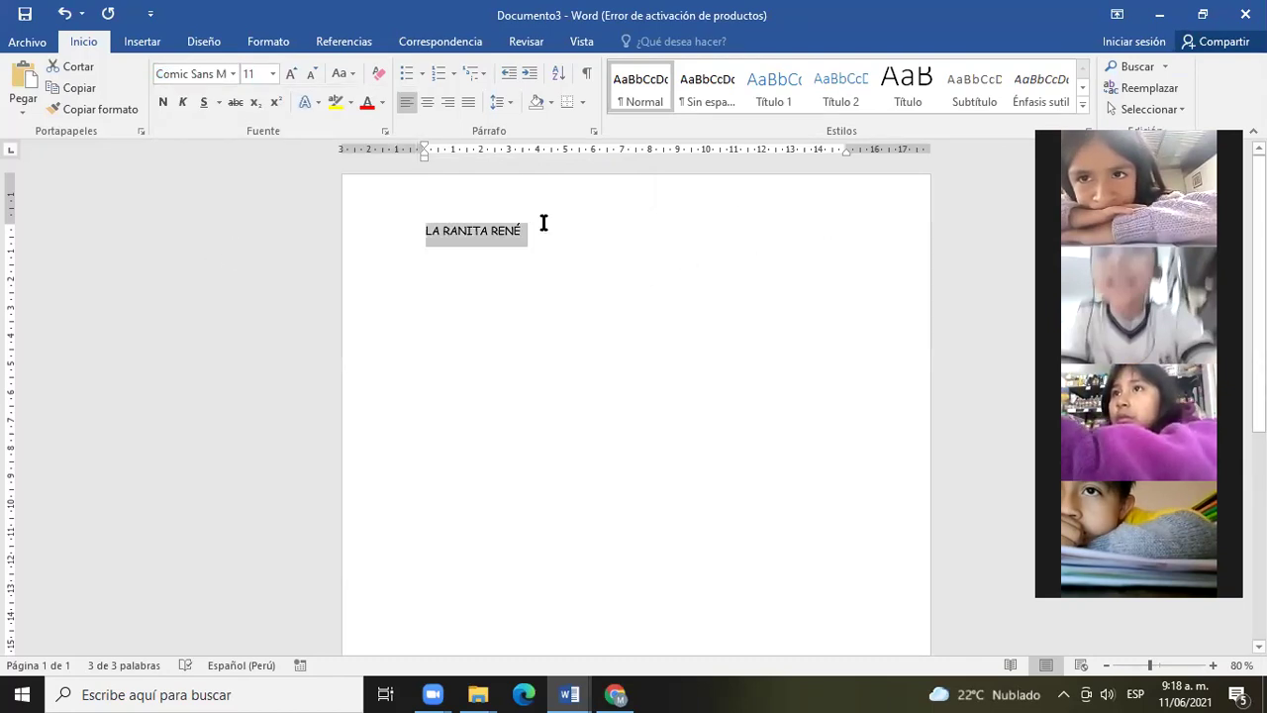
pyautogui.click(273, 75)
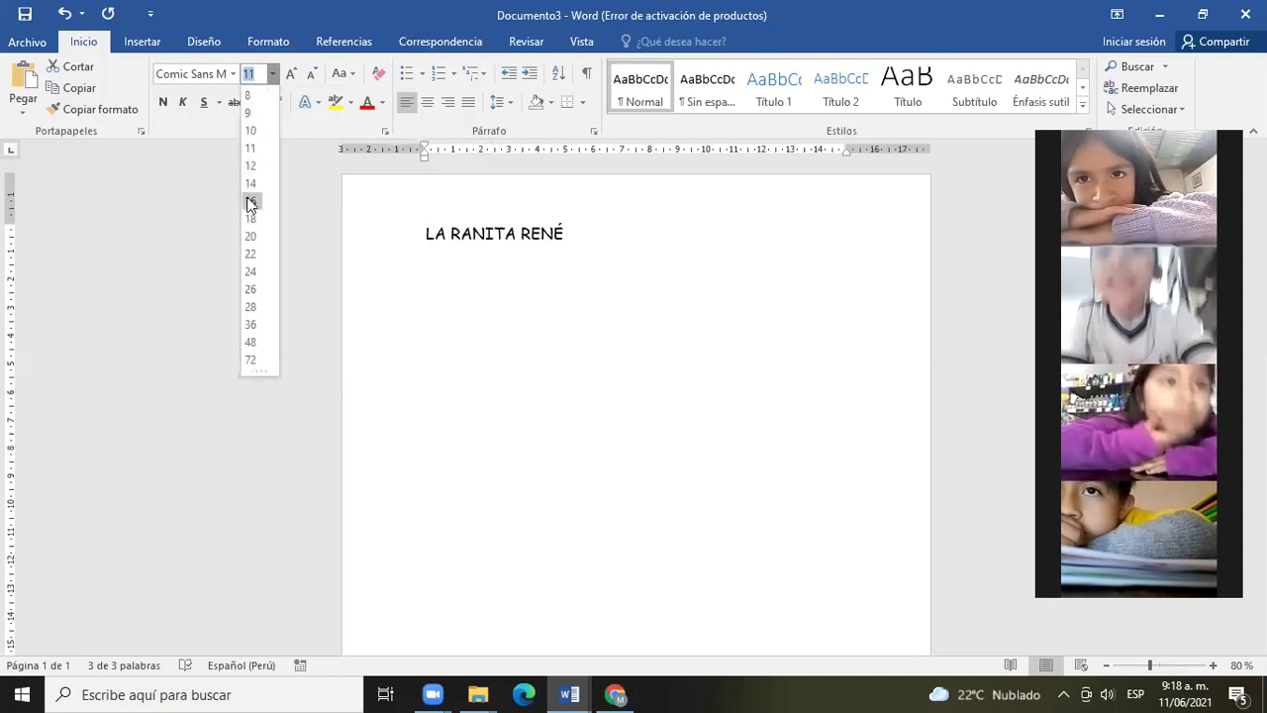
pyautogui.click(247, 200)
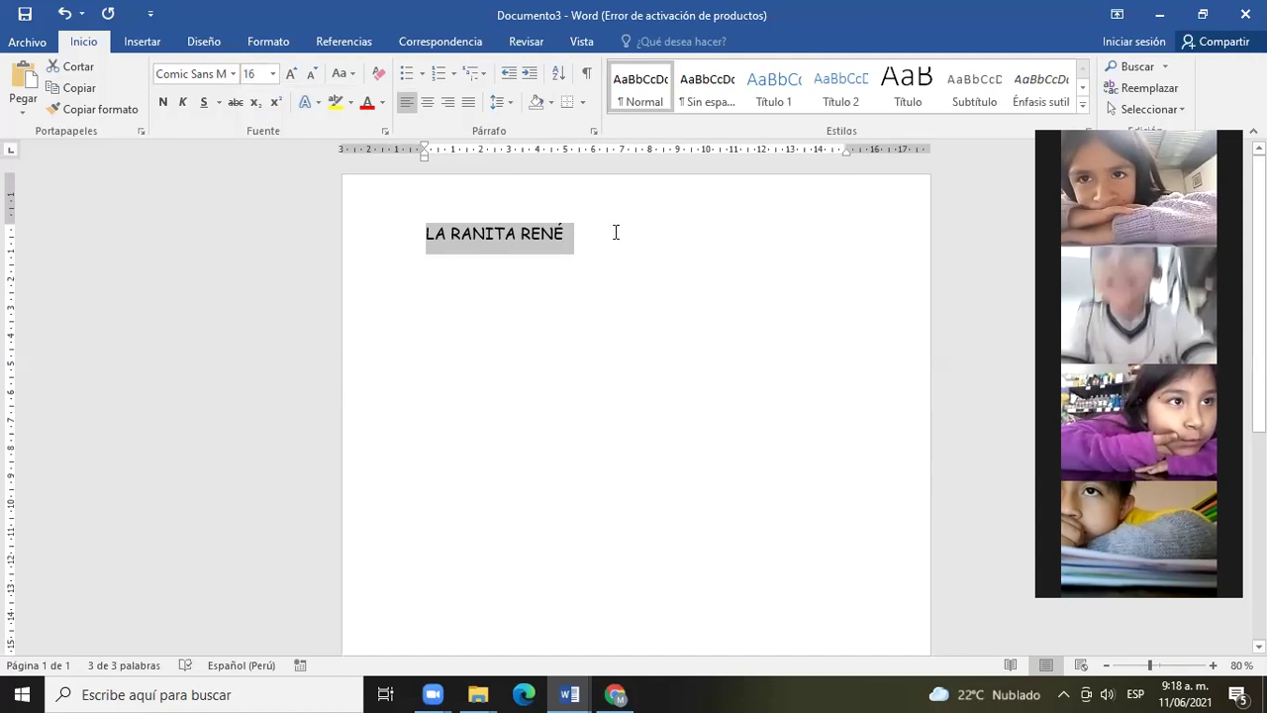
# Replace the accented É with E and change the title font to ADELIA
pyautogui.click(582, 234)
pyautogui.press('BackSpace')
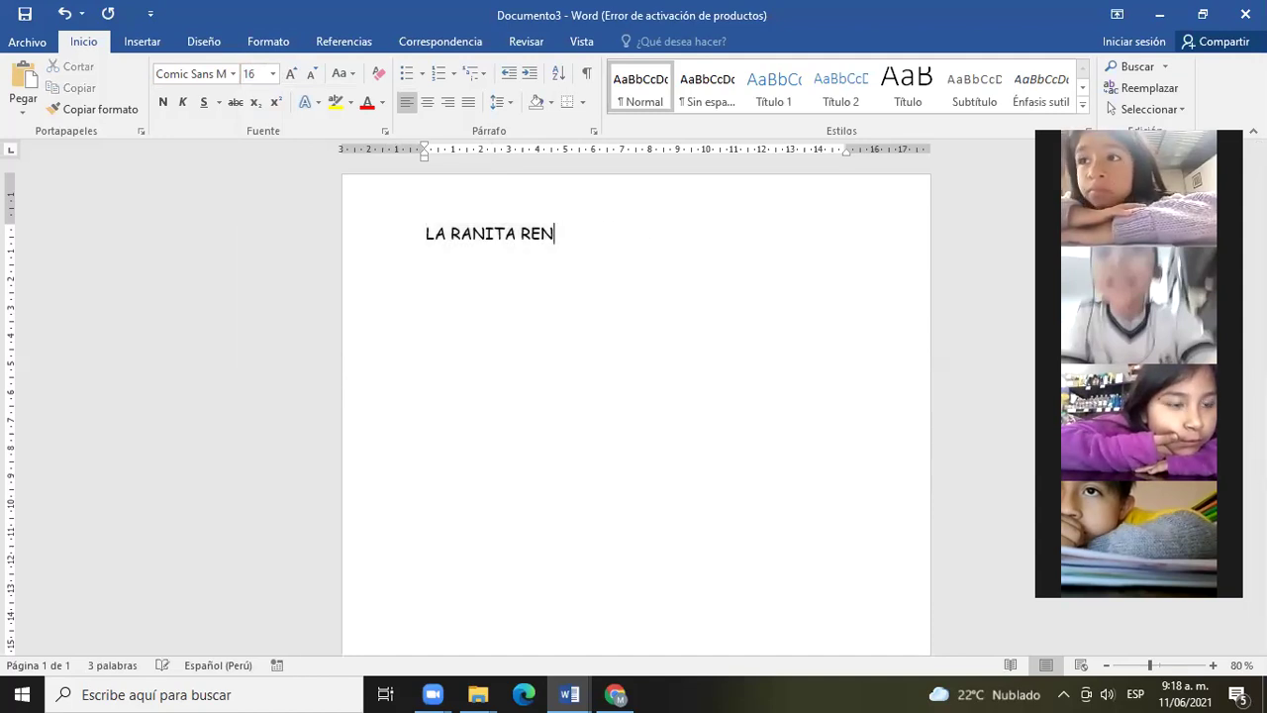
pyautogui.write('E')
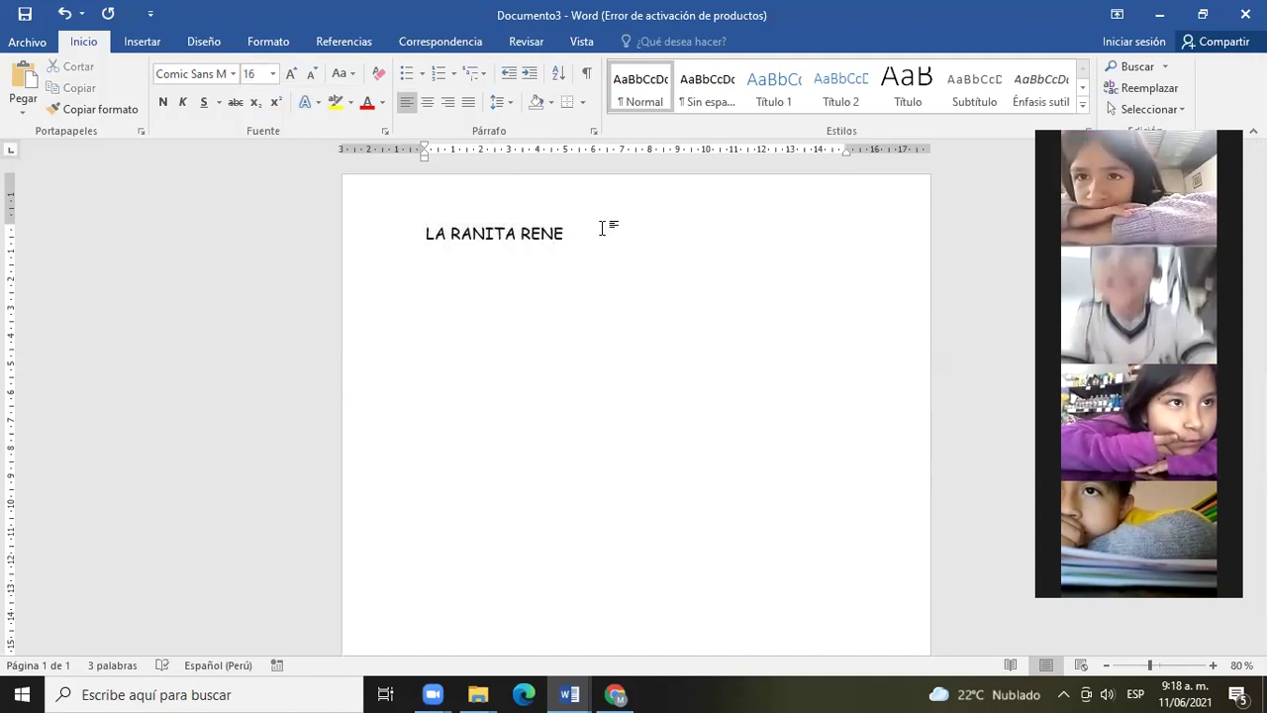
pyautogui.moveTo(580, 233); pyautogui.dragTo(425, 233)
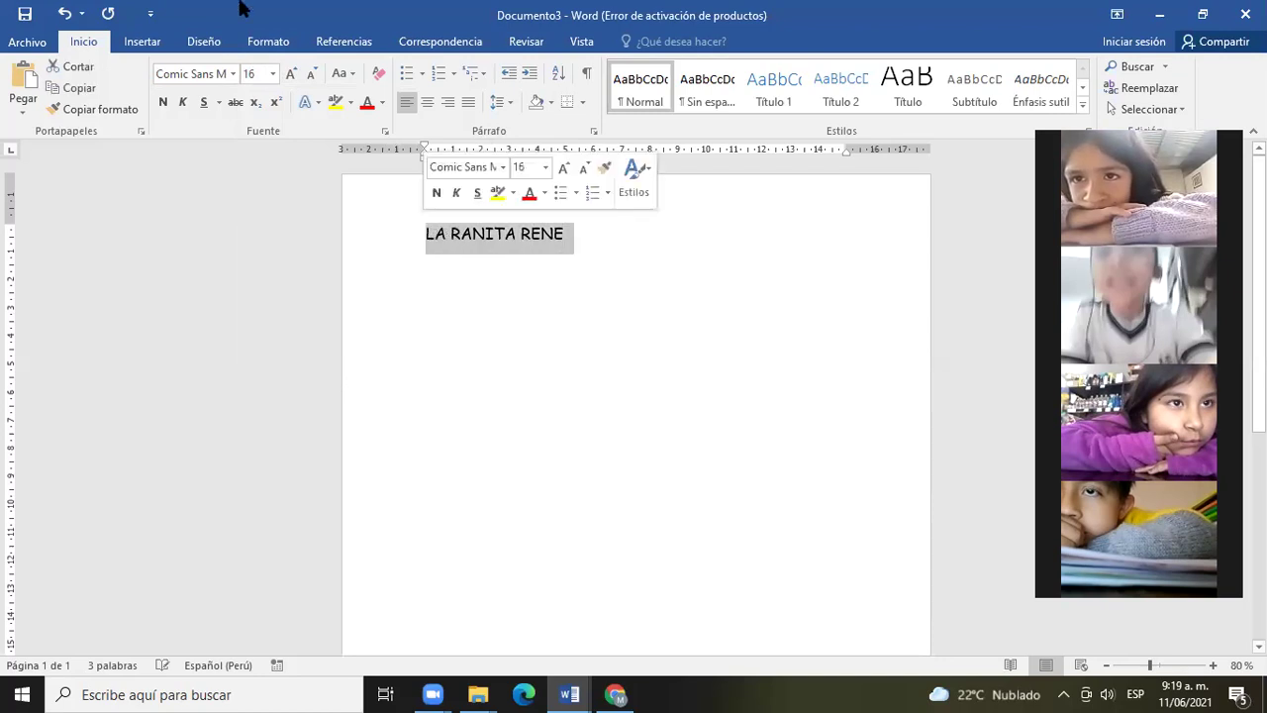
pyautogui.click(232, 73)
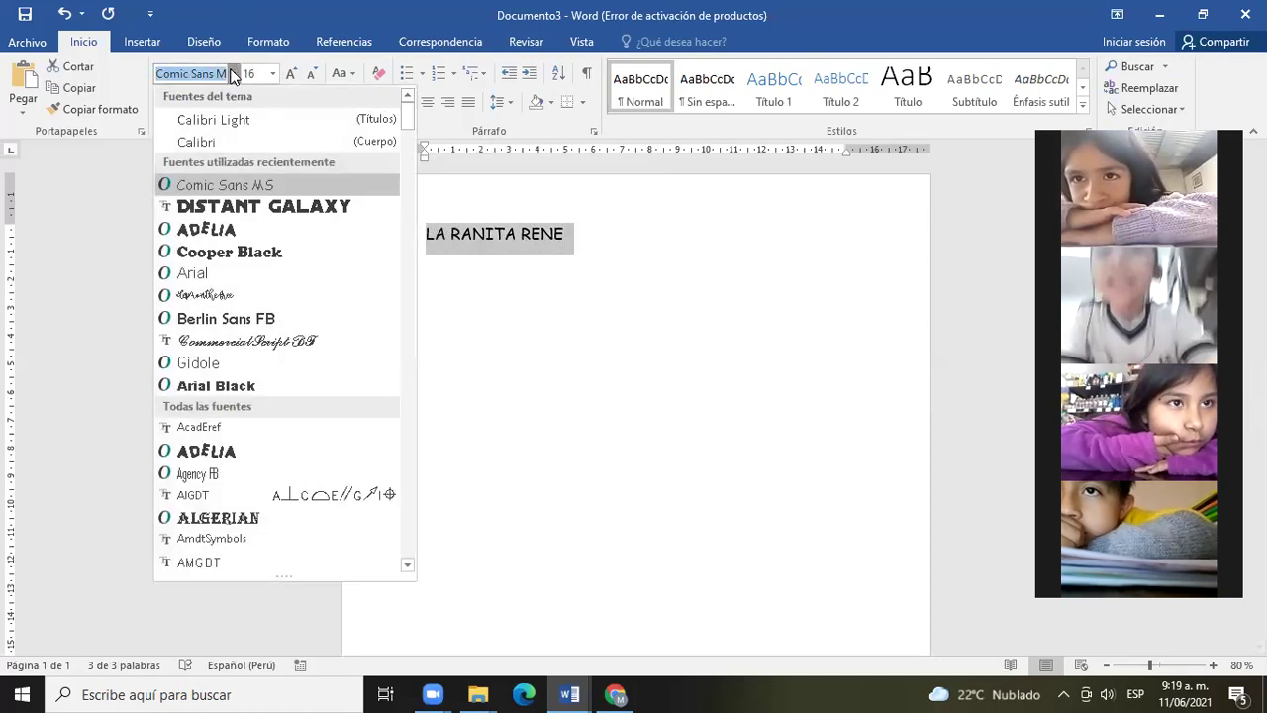
pyautogui.click(214, 230)
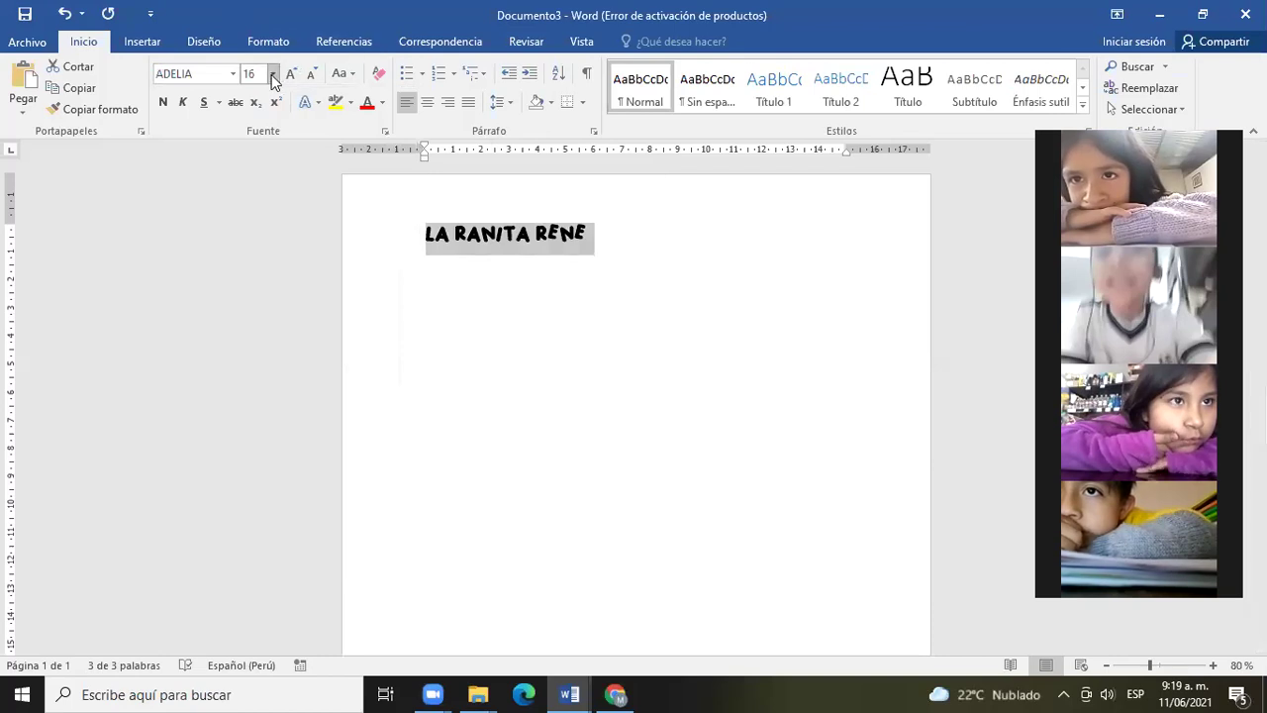
# Apply the orange outline text effect to the title, keeping it at 16 pt
pyautogui.click(317, 103)
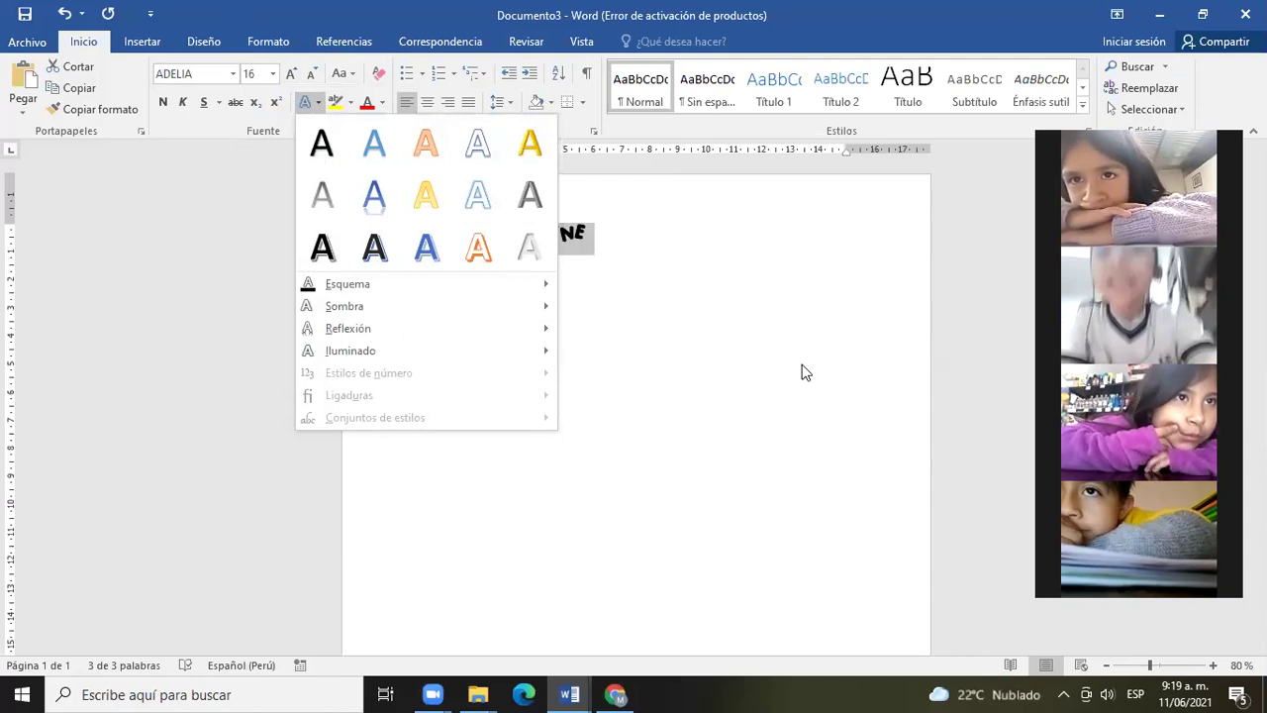
pyautogui.press('Escape')
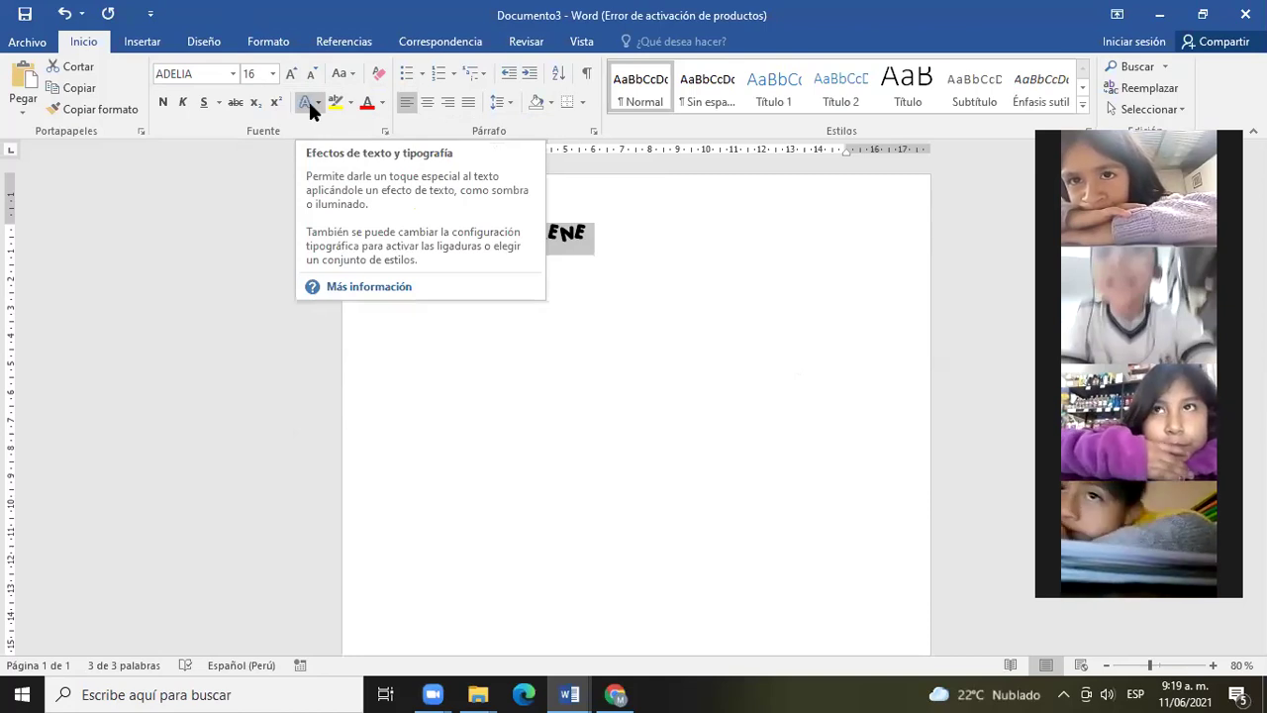
pyautogui.click(309, 107)
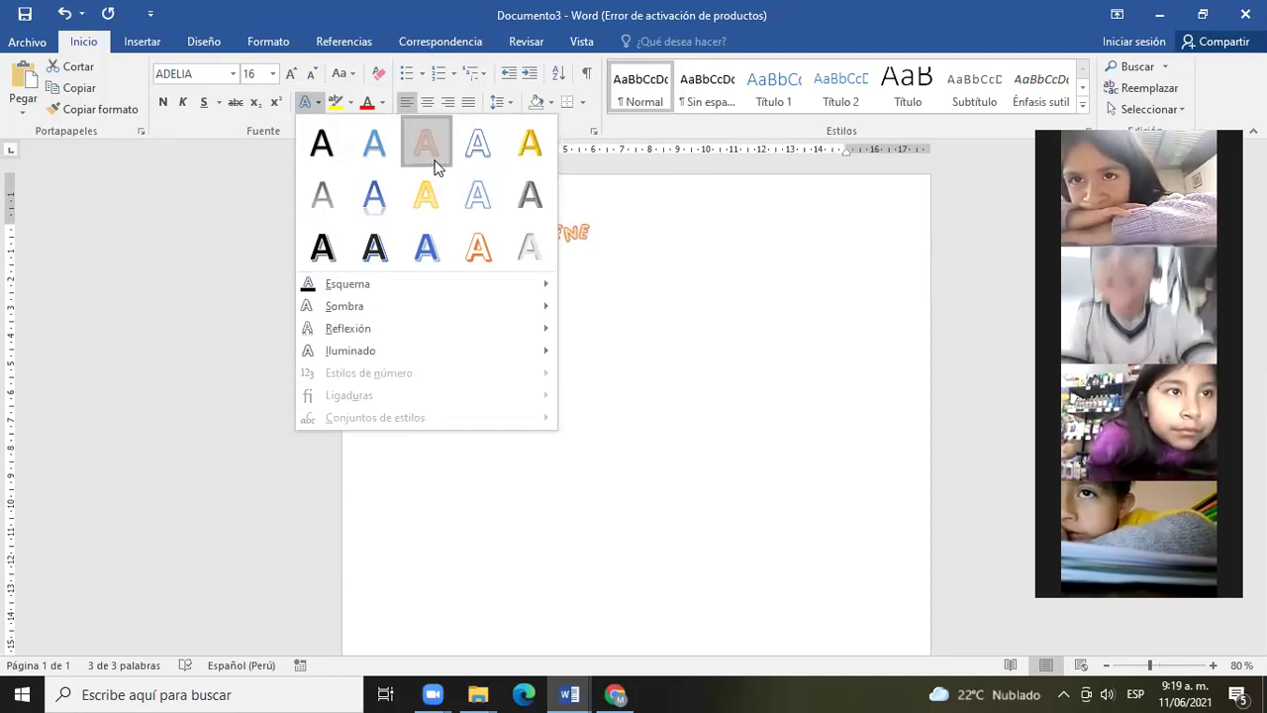
pyautogui.click(426, 143)
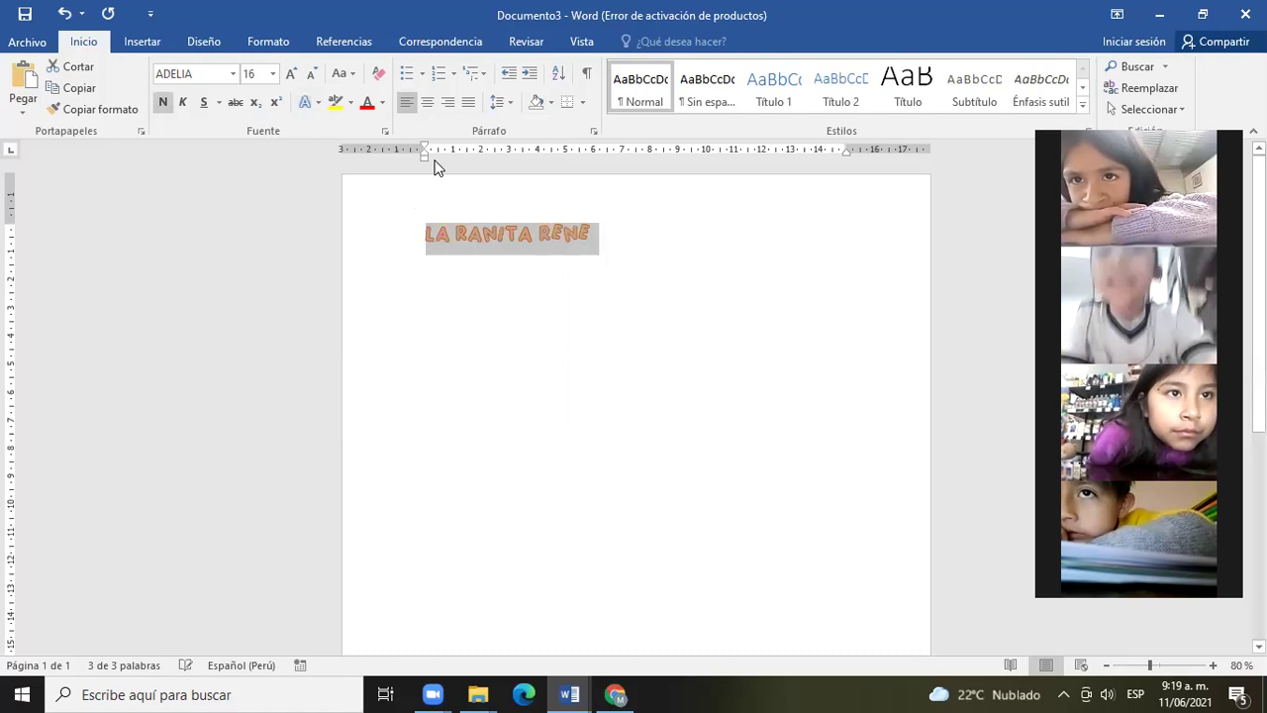
pyautogui.click(273, 76)
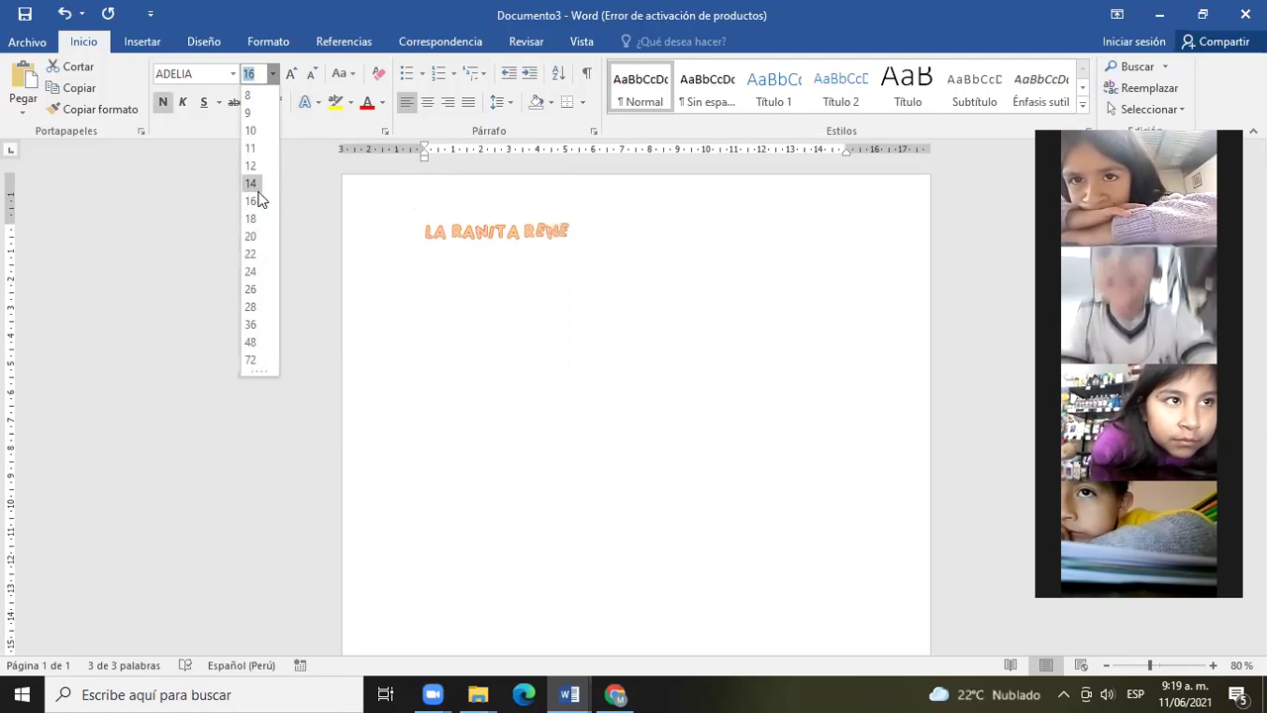
pyautogui.press('Escape')
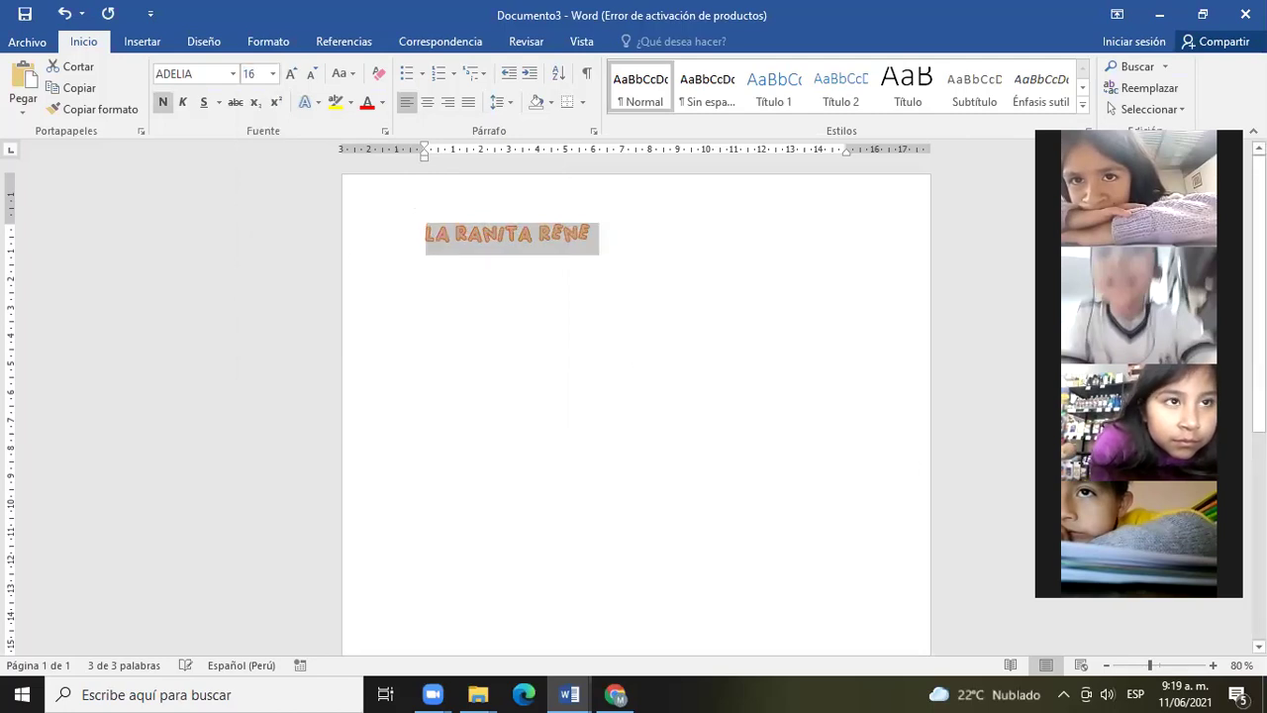
# Zoom in slightly and underline the title, leaving it non-italic
pyautogui.click(1211, 665)
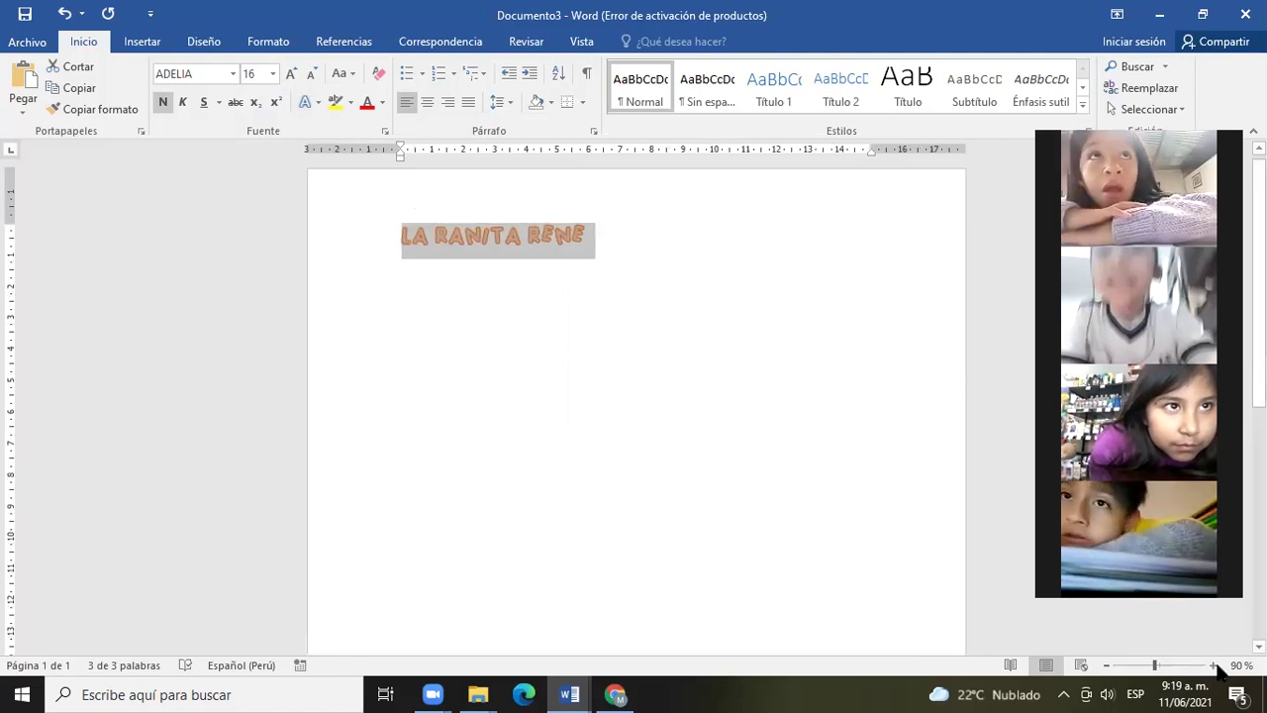
pyautogui.click(1213, 665)
pyautogui.click(1213, 665)
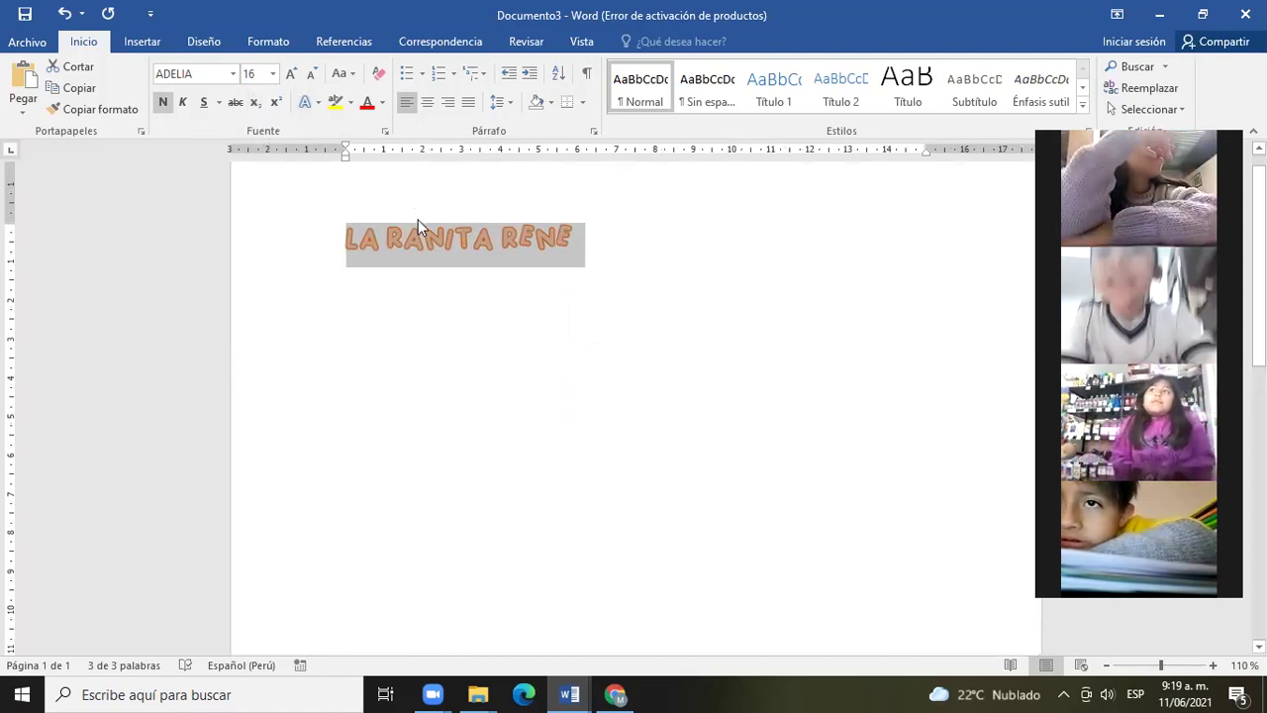
pyautogui.click(204, 103)
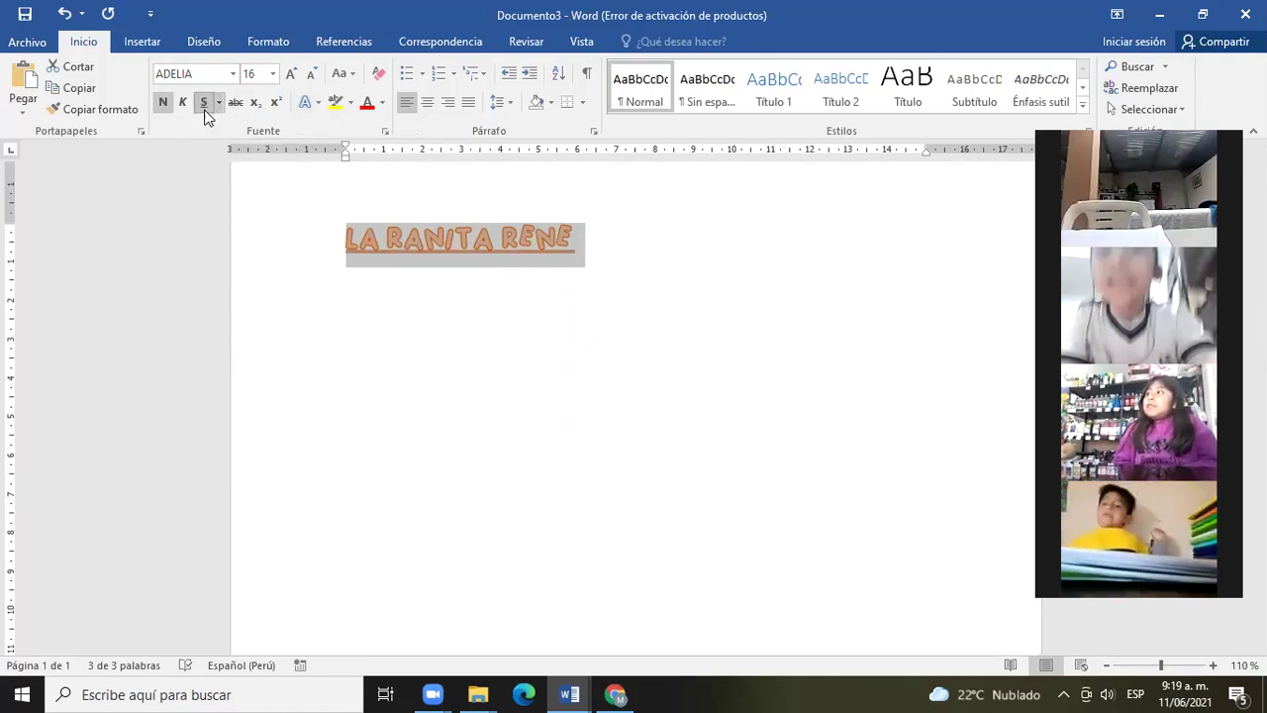
pyautogui.click(183, 103)
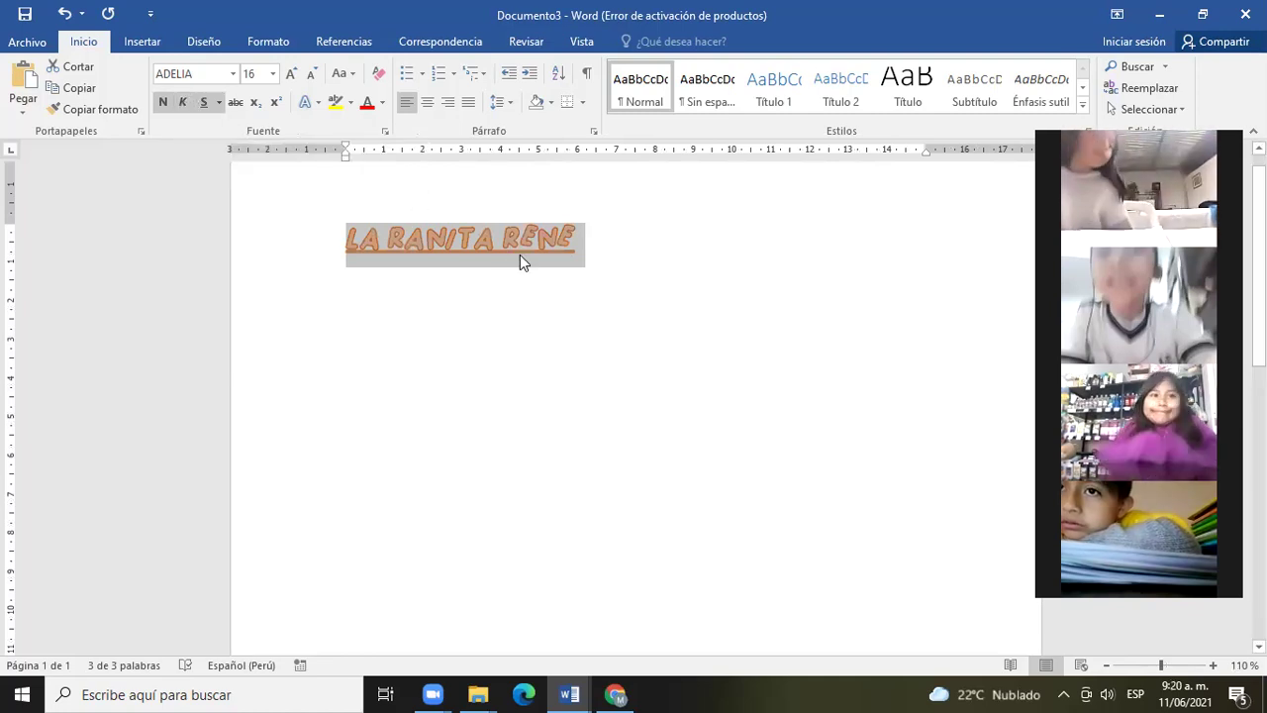
pyautogui.click(181, 102)
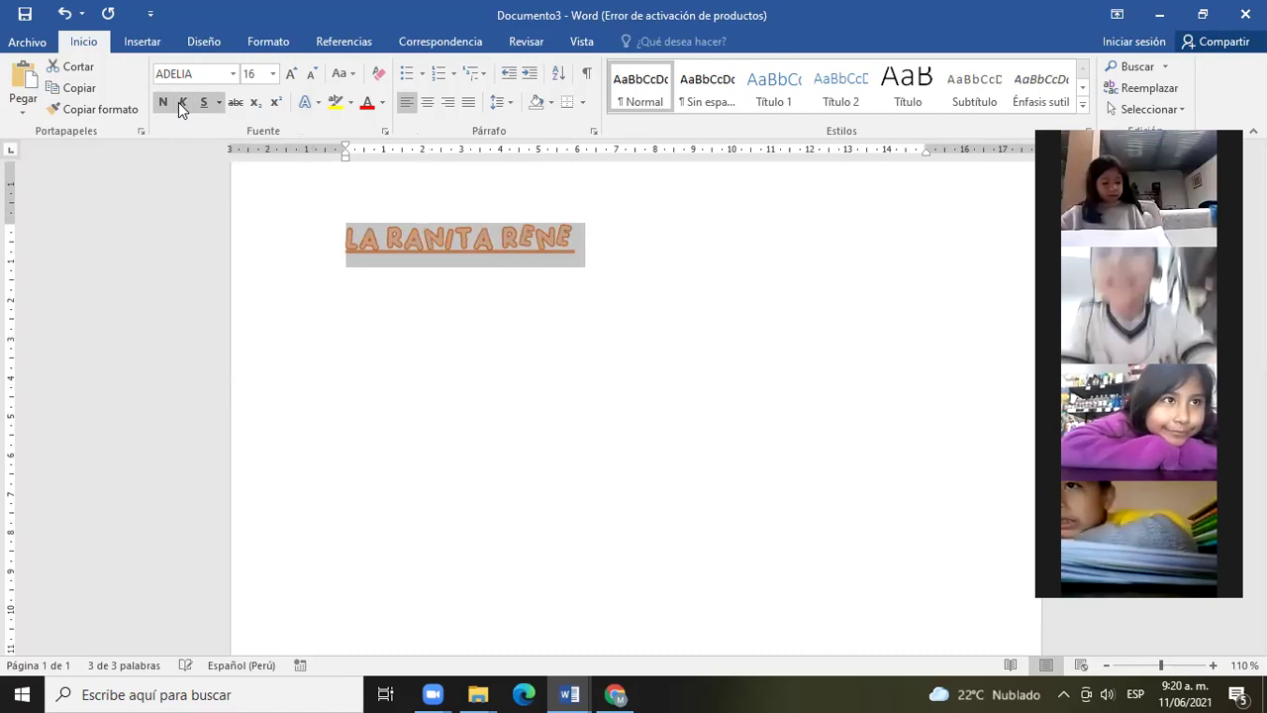
pyautogui.click(607, 263)
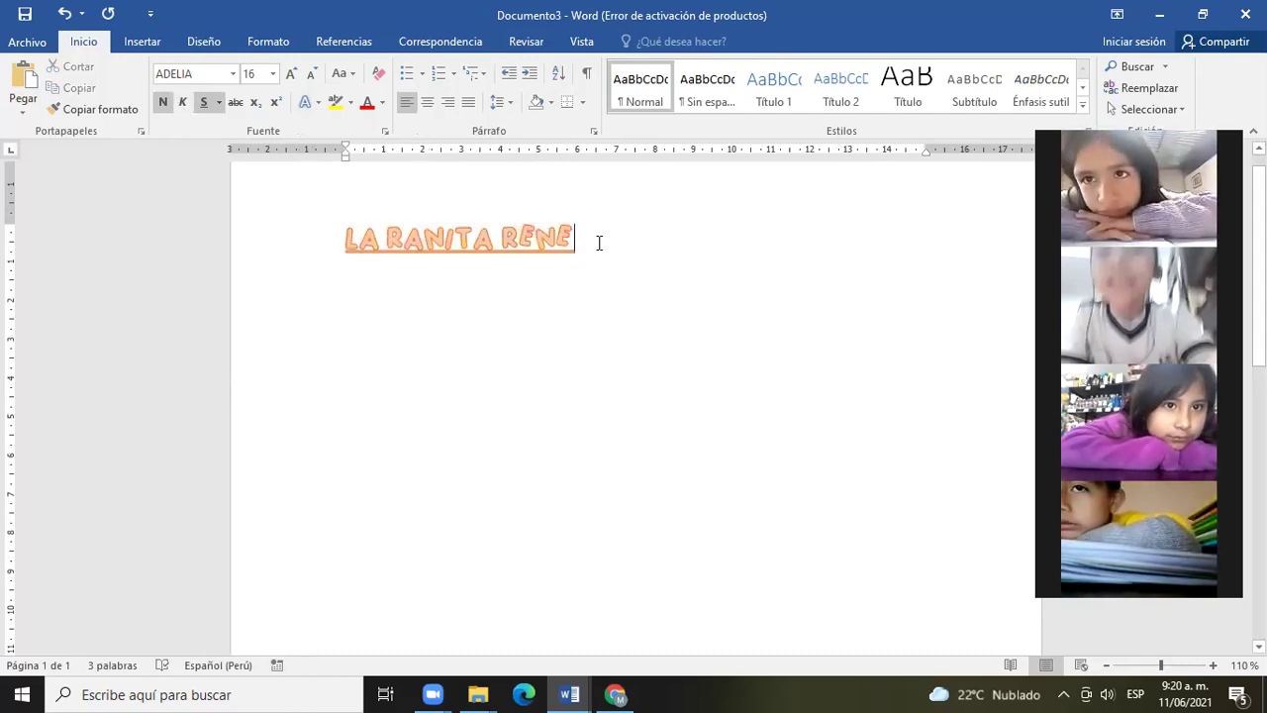
# Add a colon after the title and start a new line in Comic Sans MS 14 pt
pyautogui.write(':')
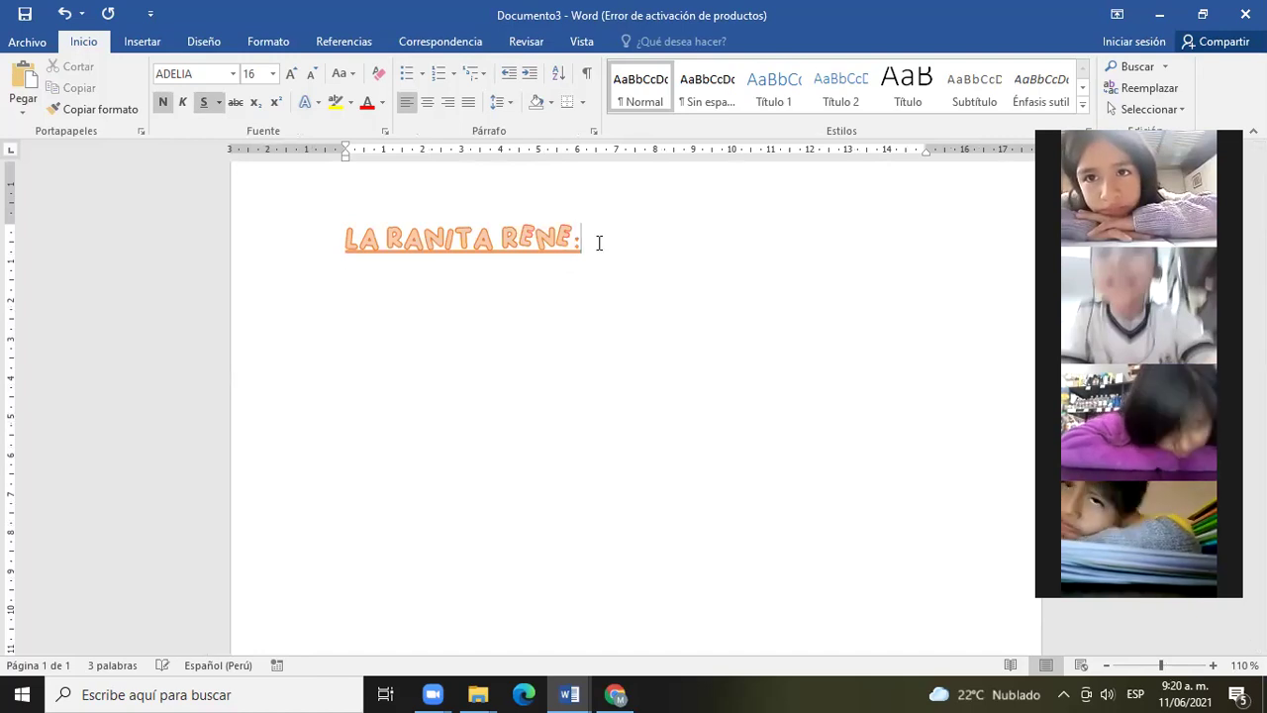
pyautogui.press('Return')
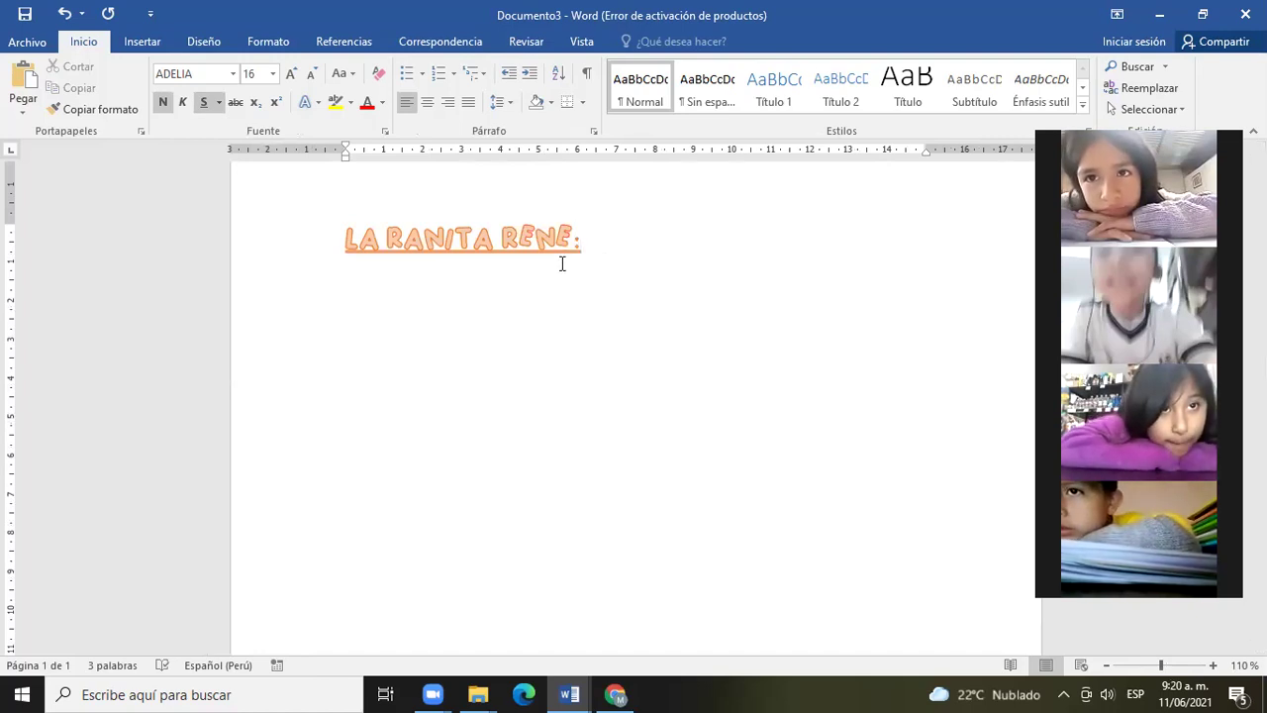
pyautogui.click(233, 74)
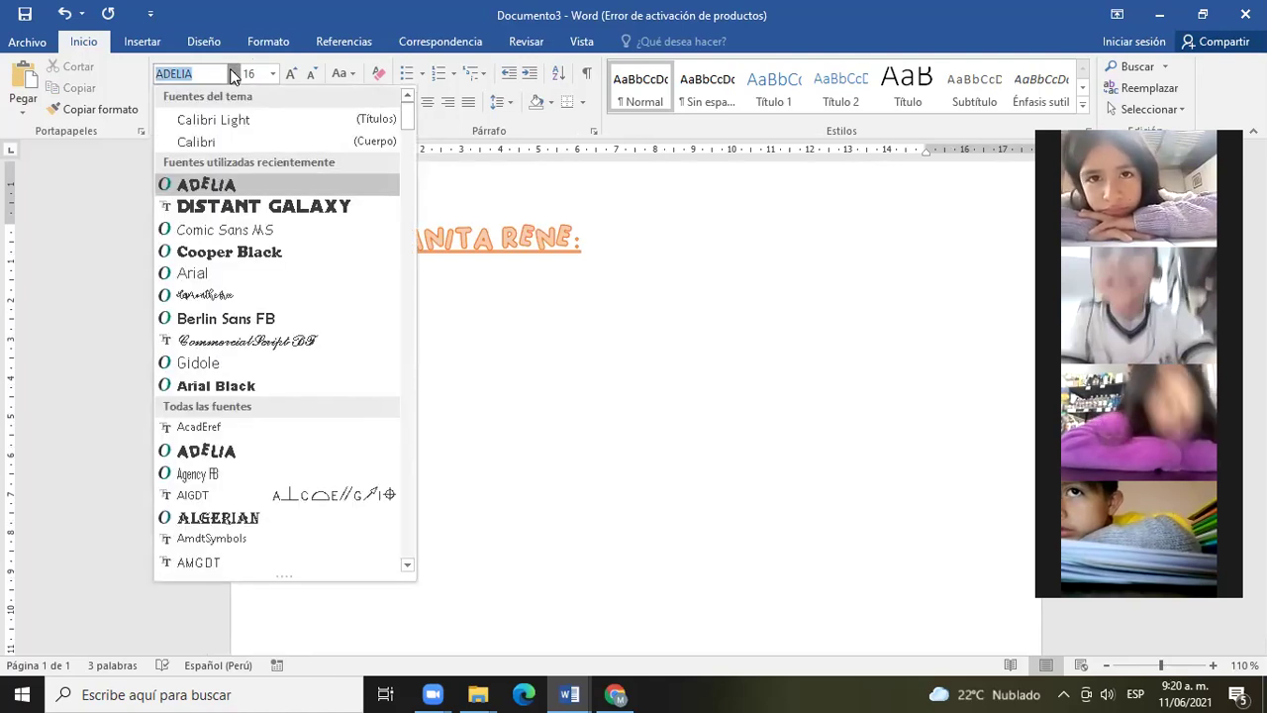
pyautogui.click(225, 236)
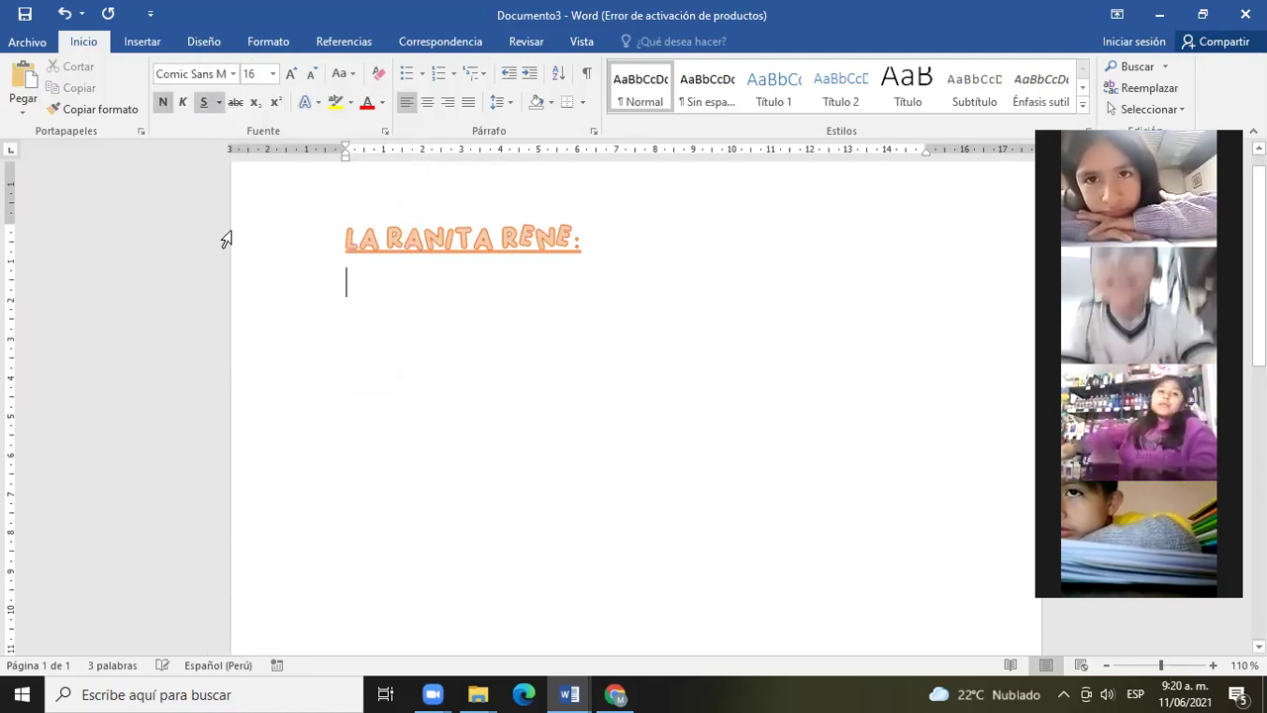
pyautogui.click(273, 75)
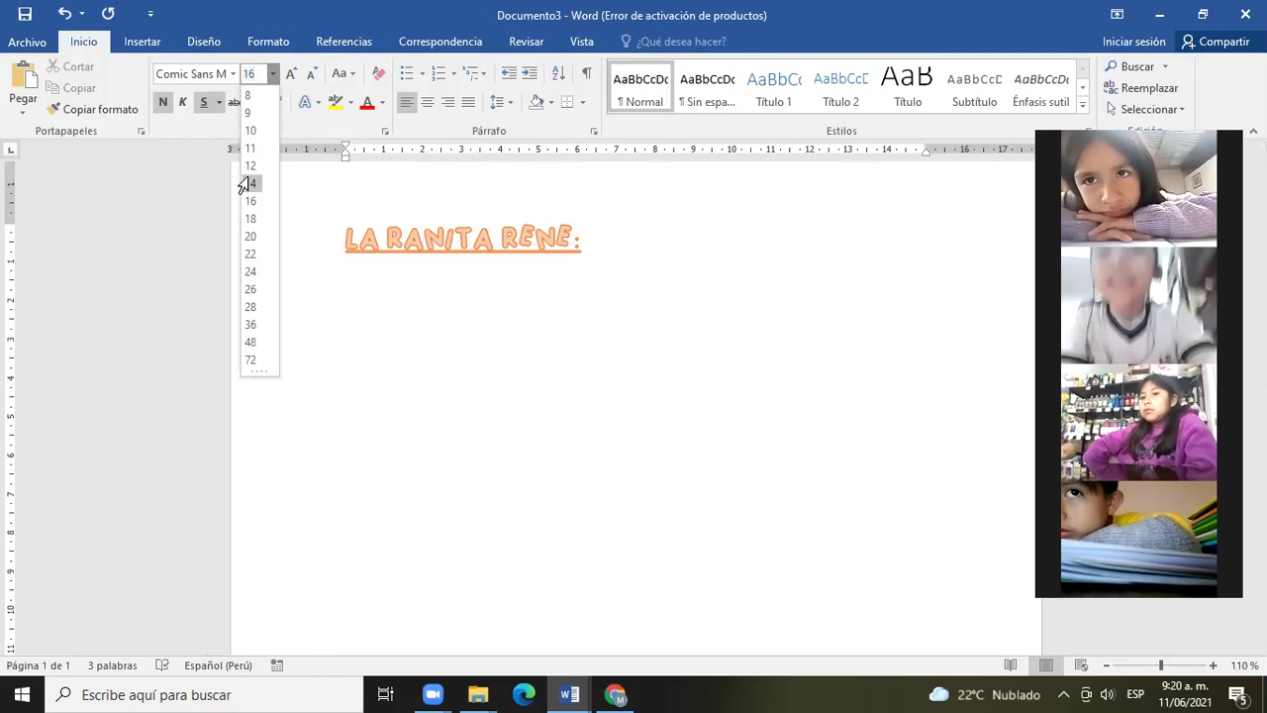
pyautogui.click(250, 183)
pyautogui.click(308, 102)
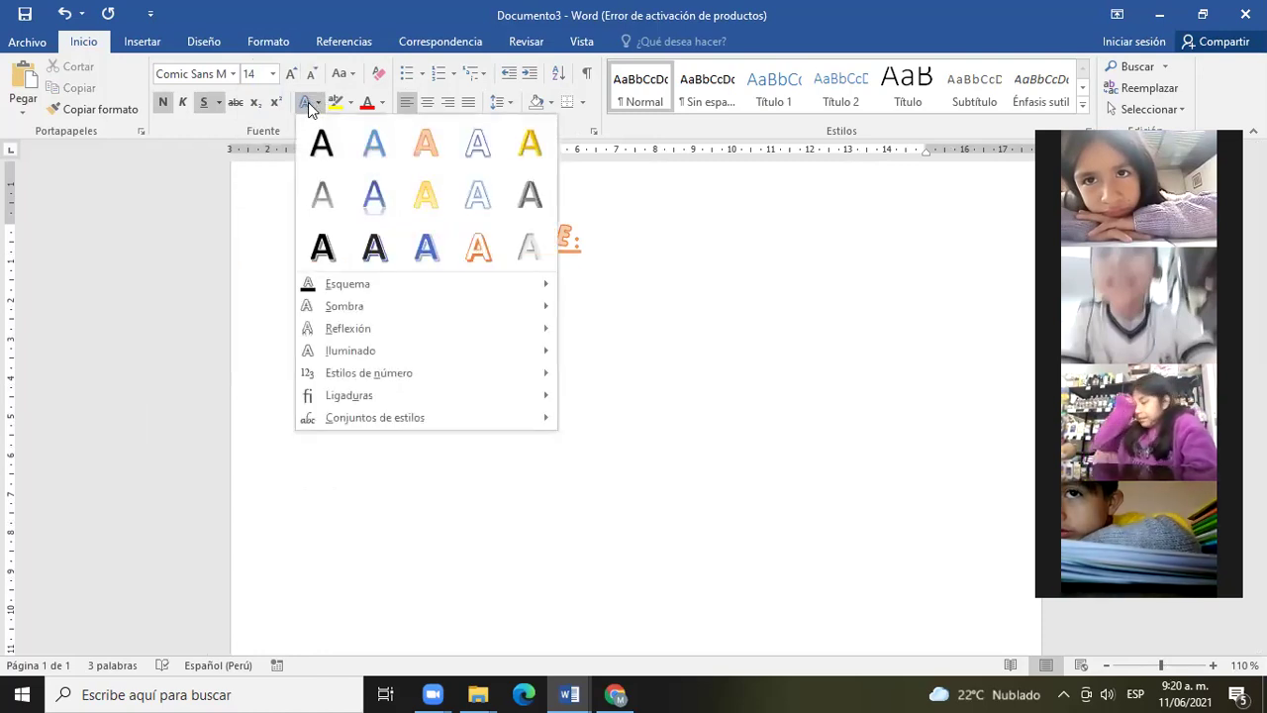
pyautogui.click(324, 144)
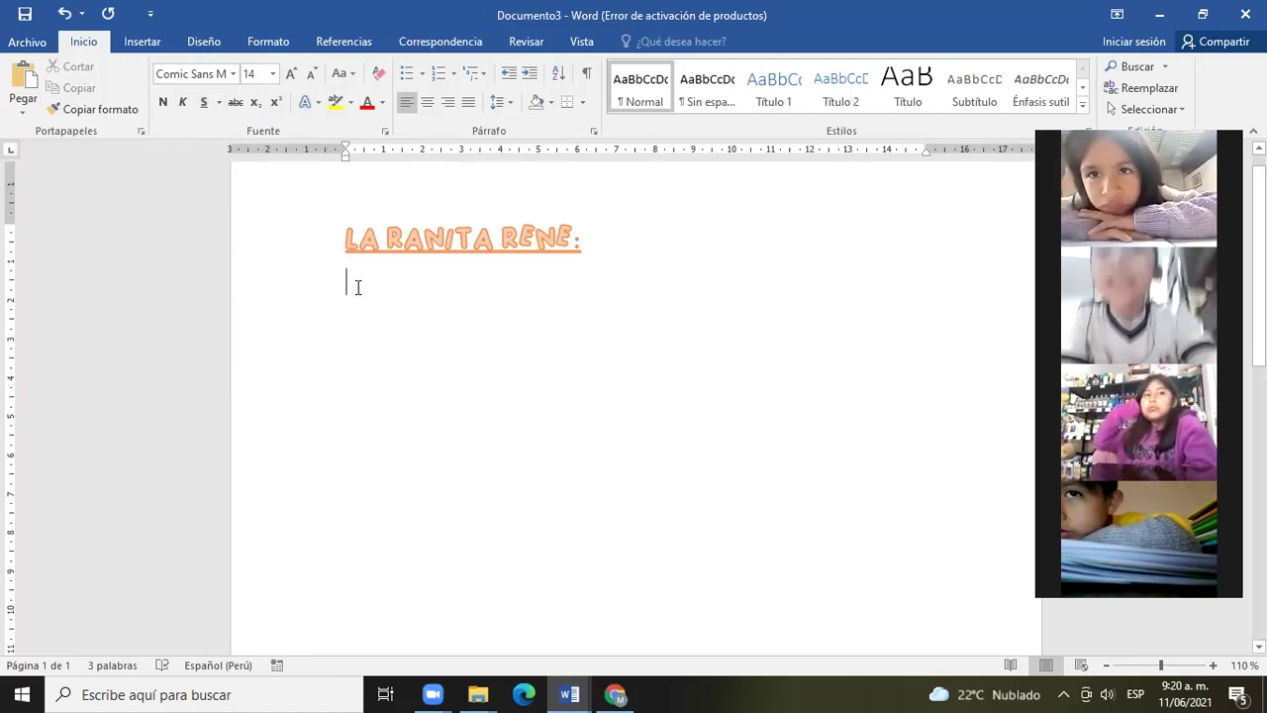
# Begin the story with 'una vez una ranita', correcting the mistyped capitals
pyautogui.write('HAB')
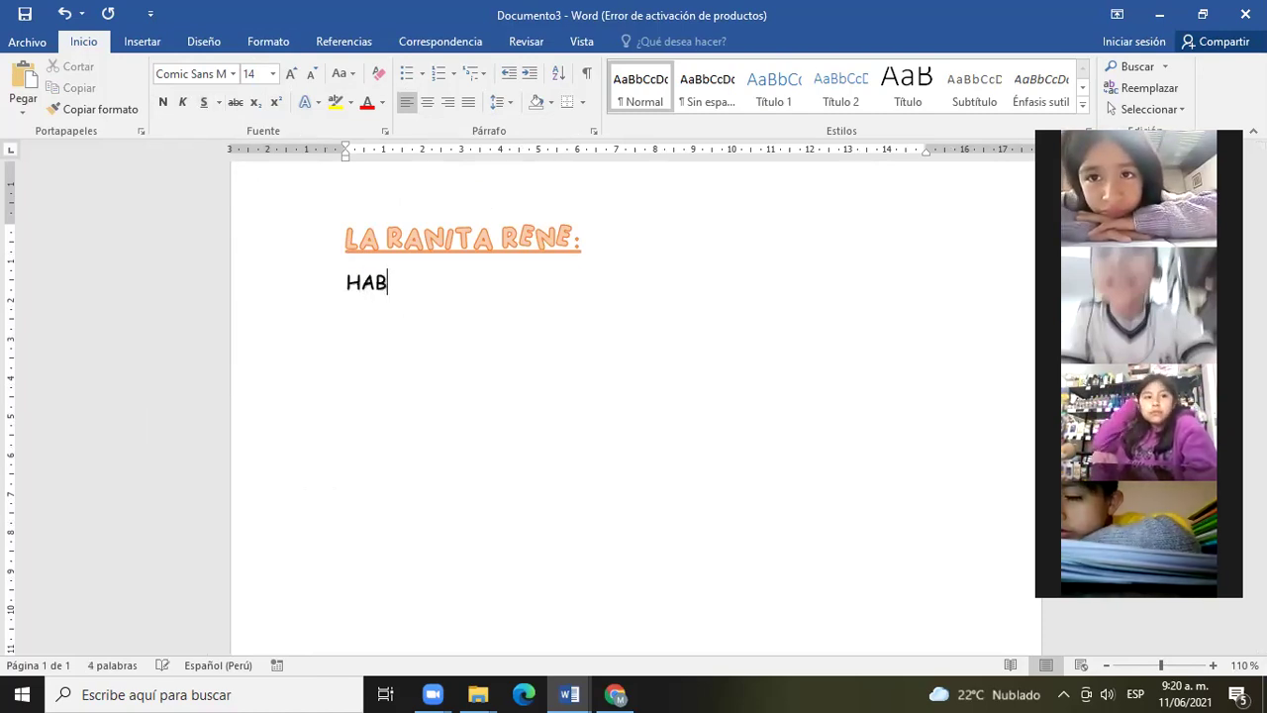
pyautogui.press('BackSpace')
pyautogui.press('BackSpace')
pyautogui.press('capslock')
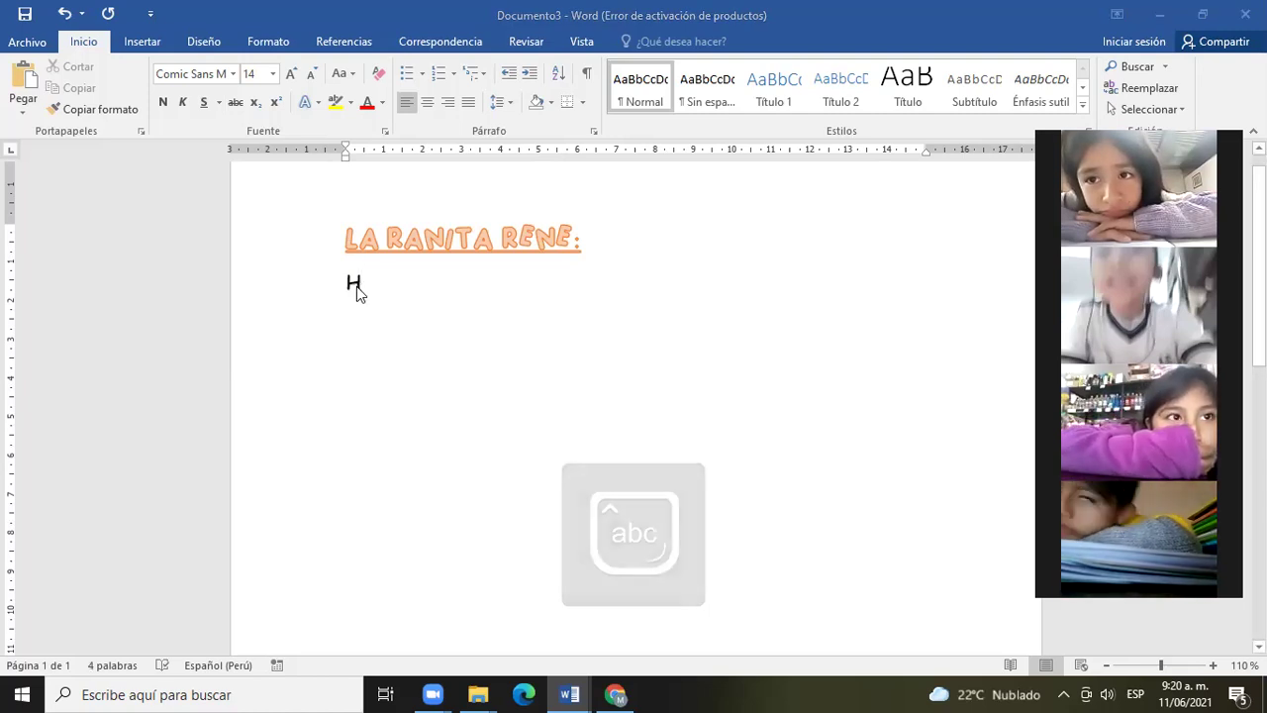
pyautogui.write('una ve')
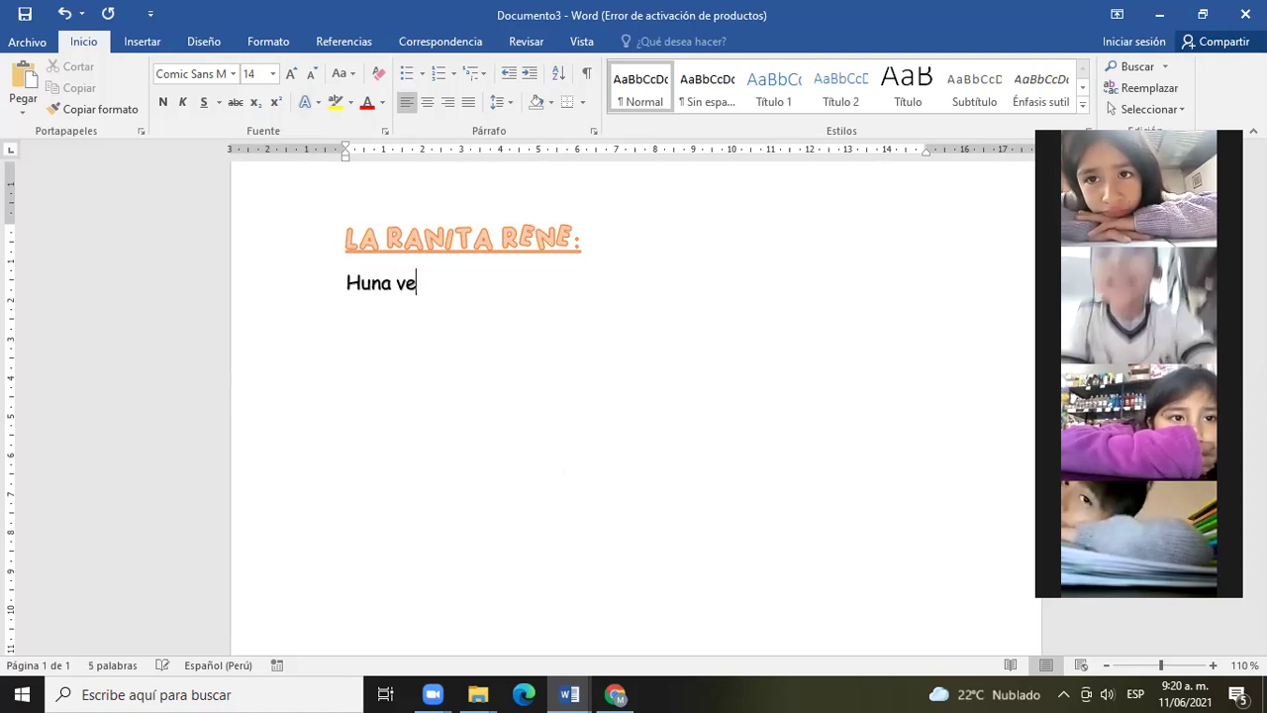
pyautogui.write('z una')
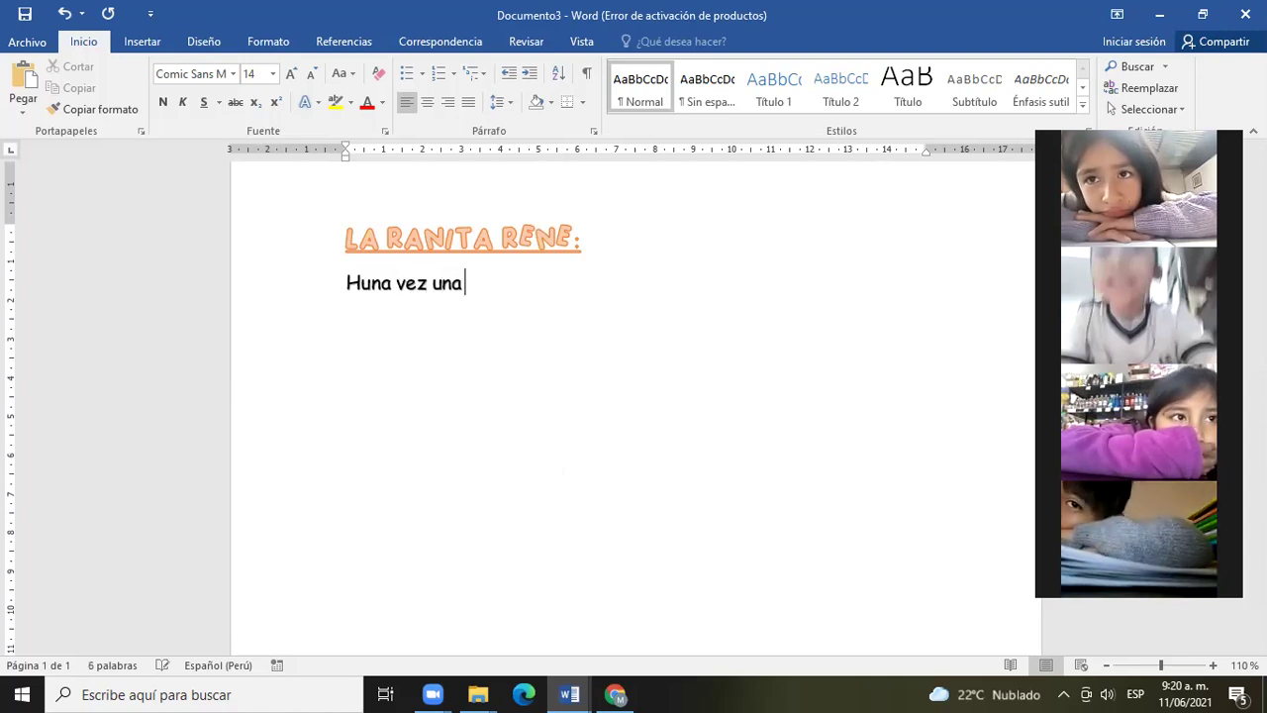
pyautogui.write(' ranit')
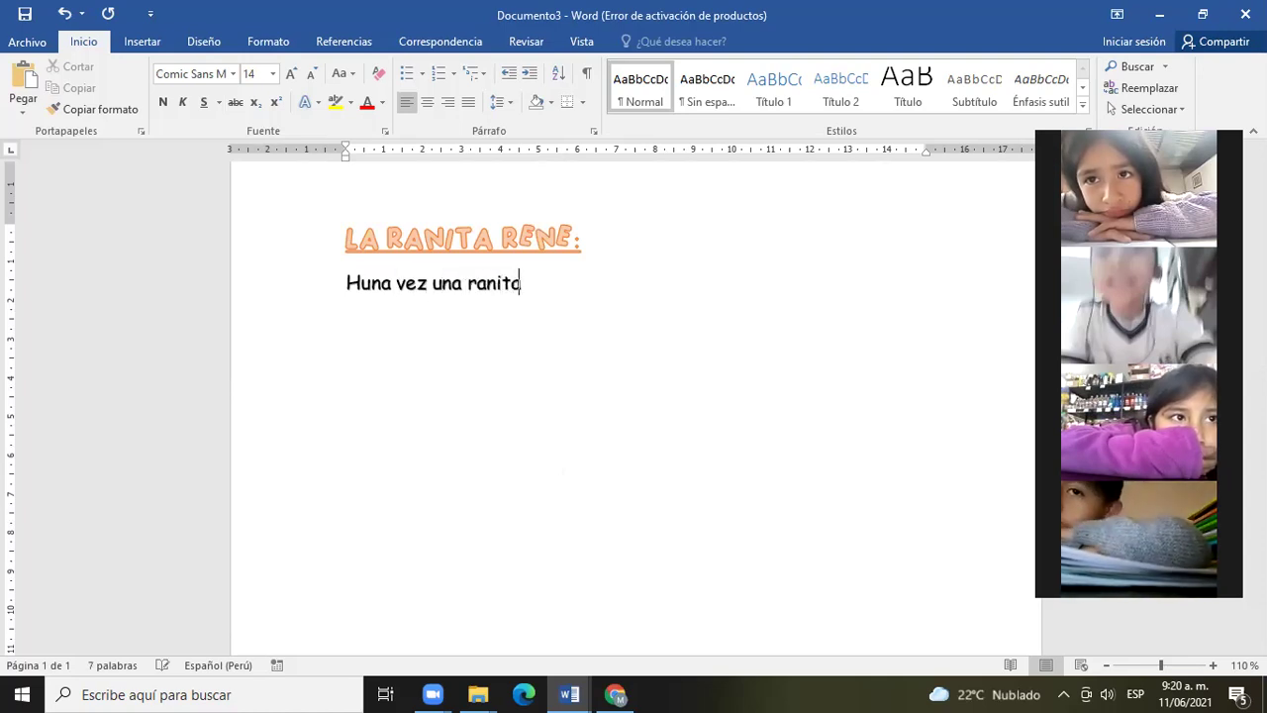
pyautogui.write('a')
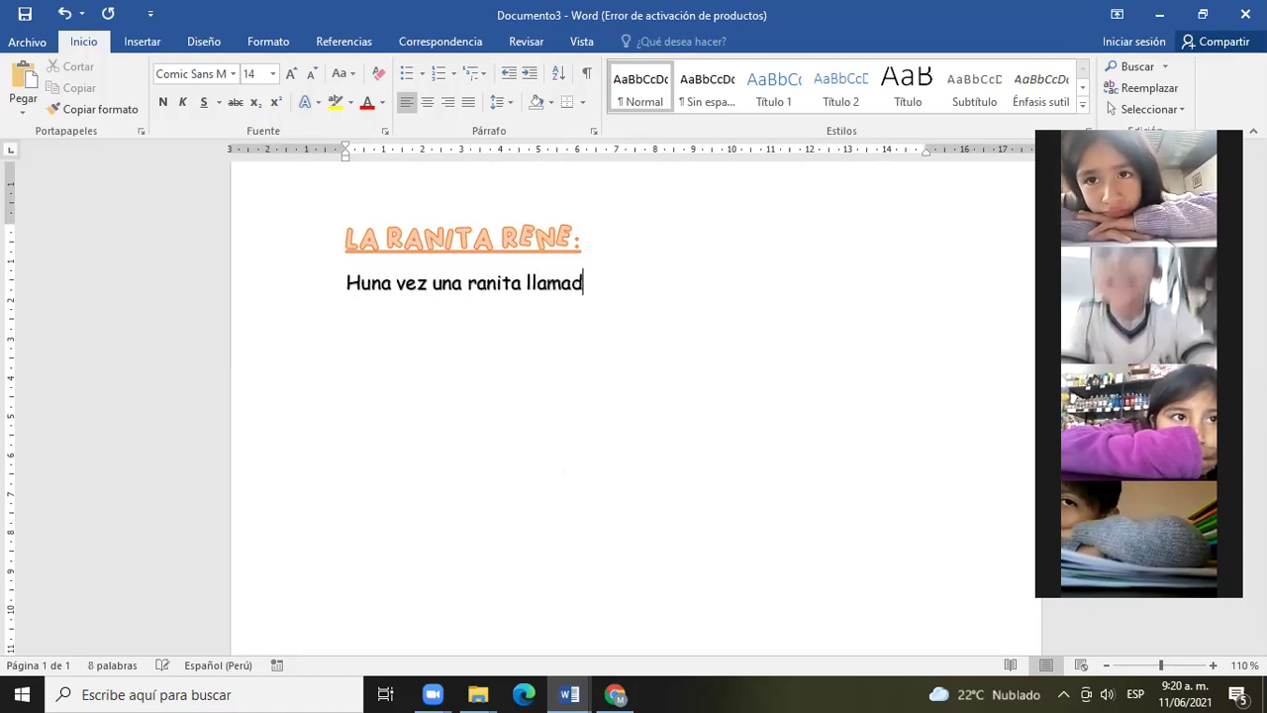
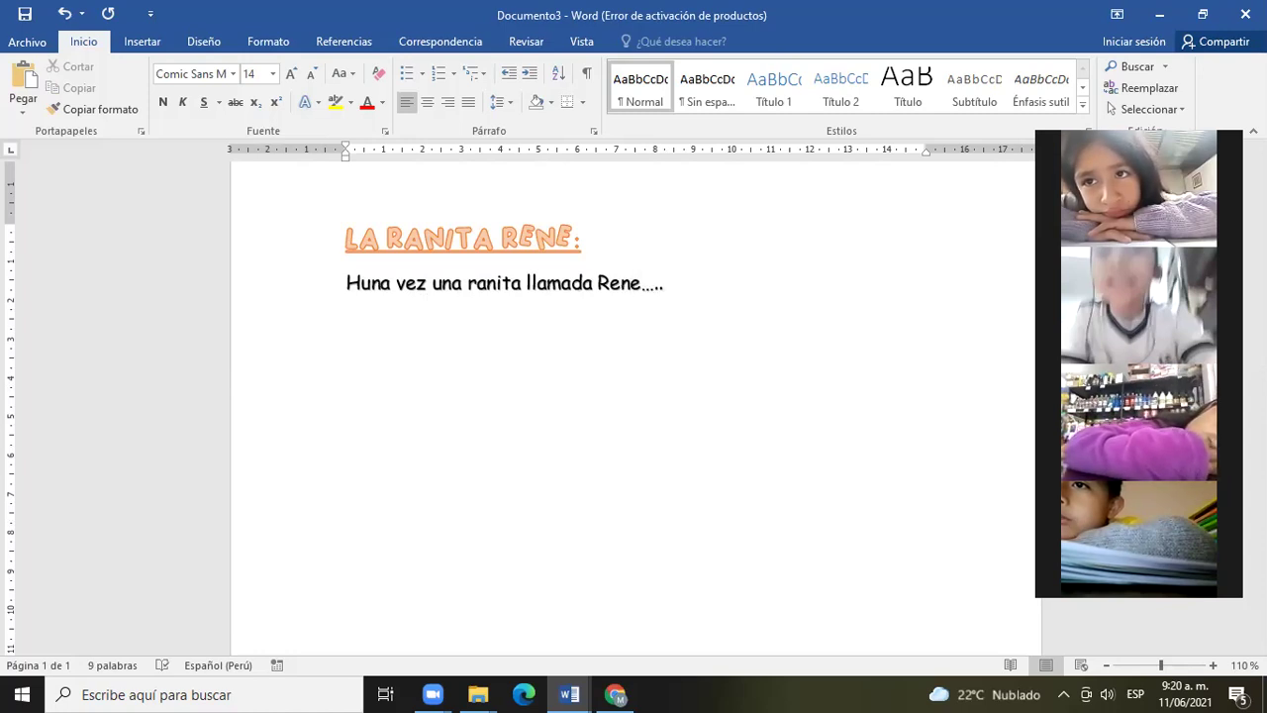
# Fix the first line so it reads 'Había una vez una ranita llamada Rene..' with 'Había' completed
pyautogui.press('Home')
pyautogui.press('Delete')
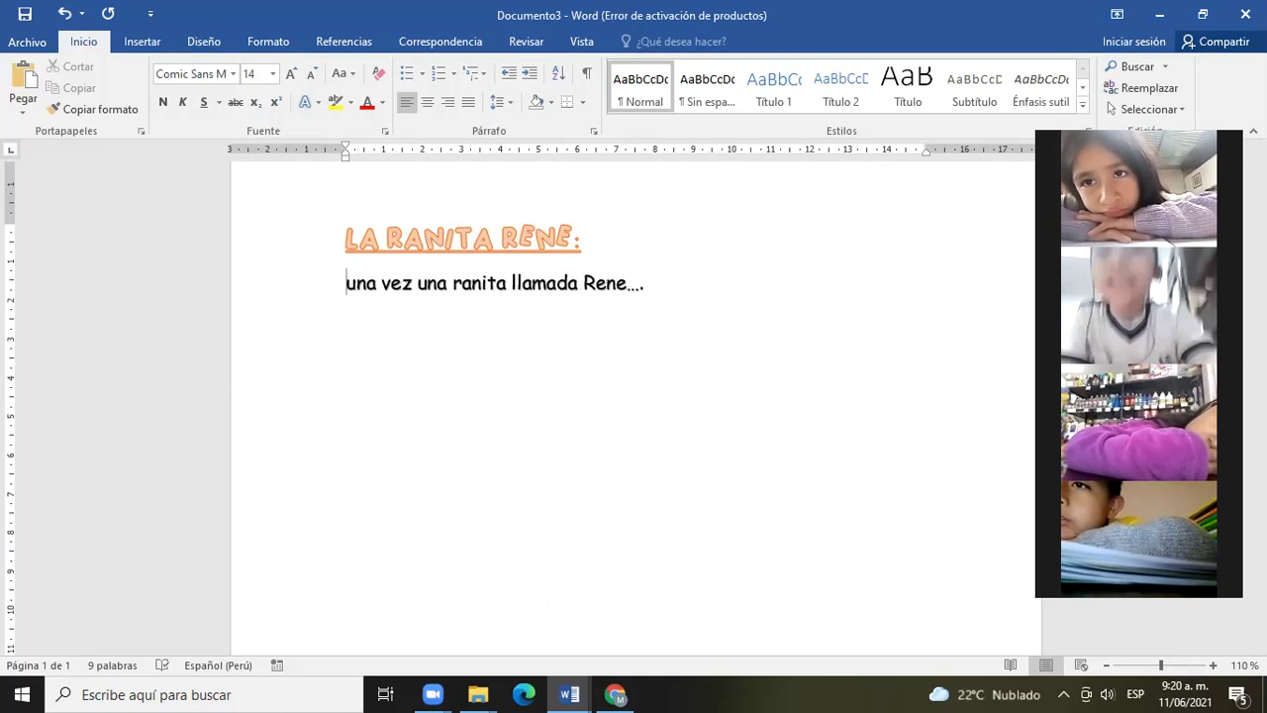
pyautogui.hotkey('ctrl', 'z')
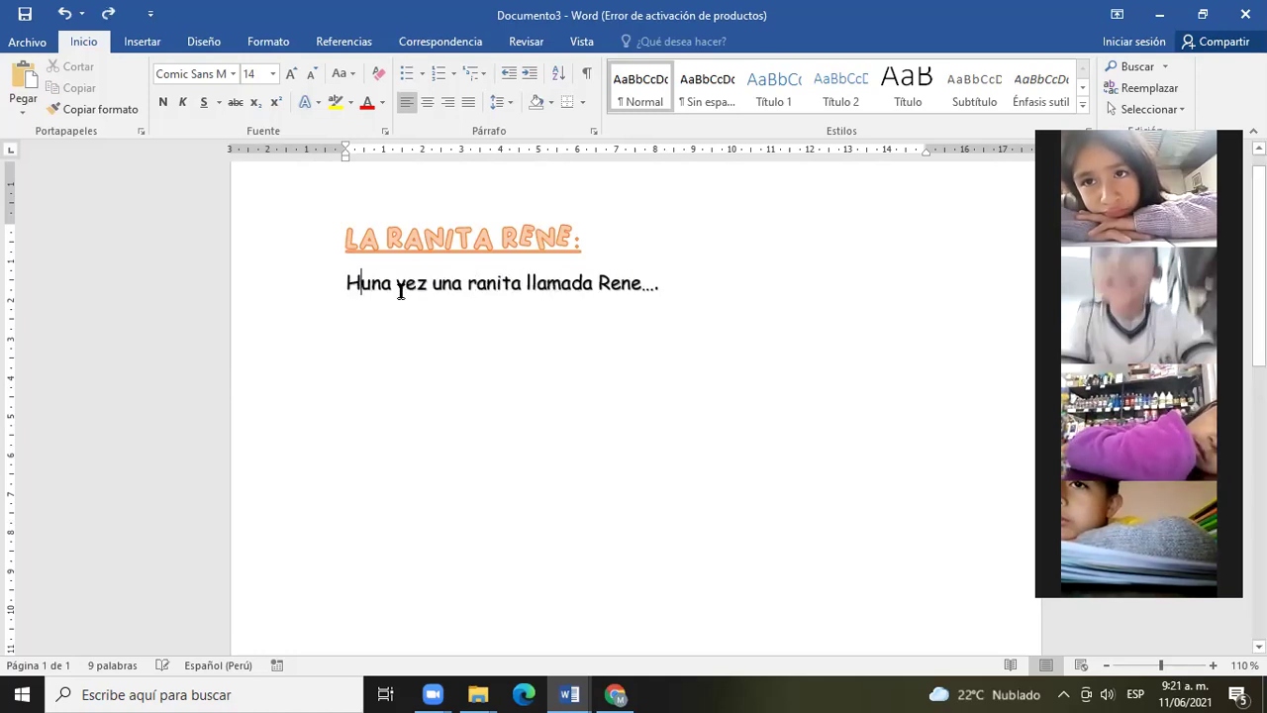
pyautogui.press('BackSpace')
pyautogui.press('BackSpace')
pyautogui.press('BackSpace')
pyautogui.press('BackSpace')
pyautogui.press('BackSpace')
pyautogui.write('ene')
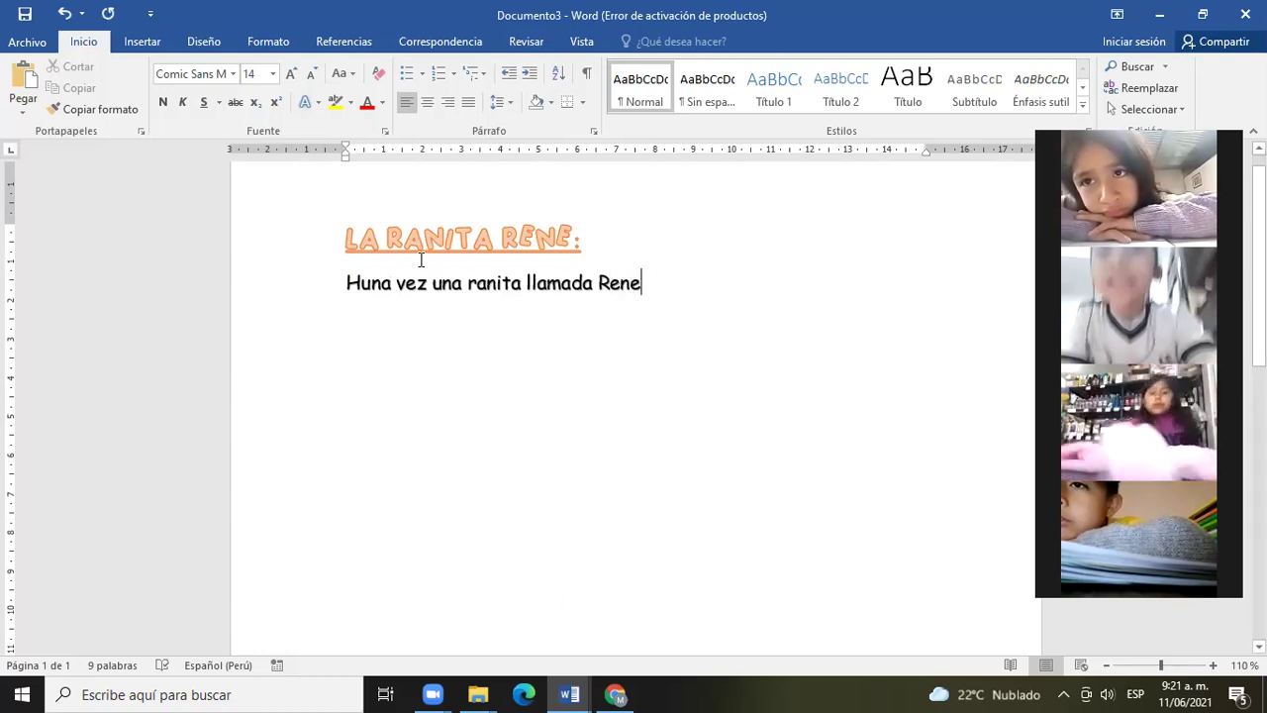
pyautogui.click(362, 285)
pyautogui.write('abía')
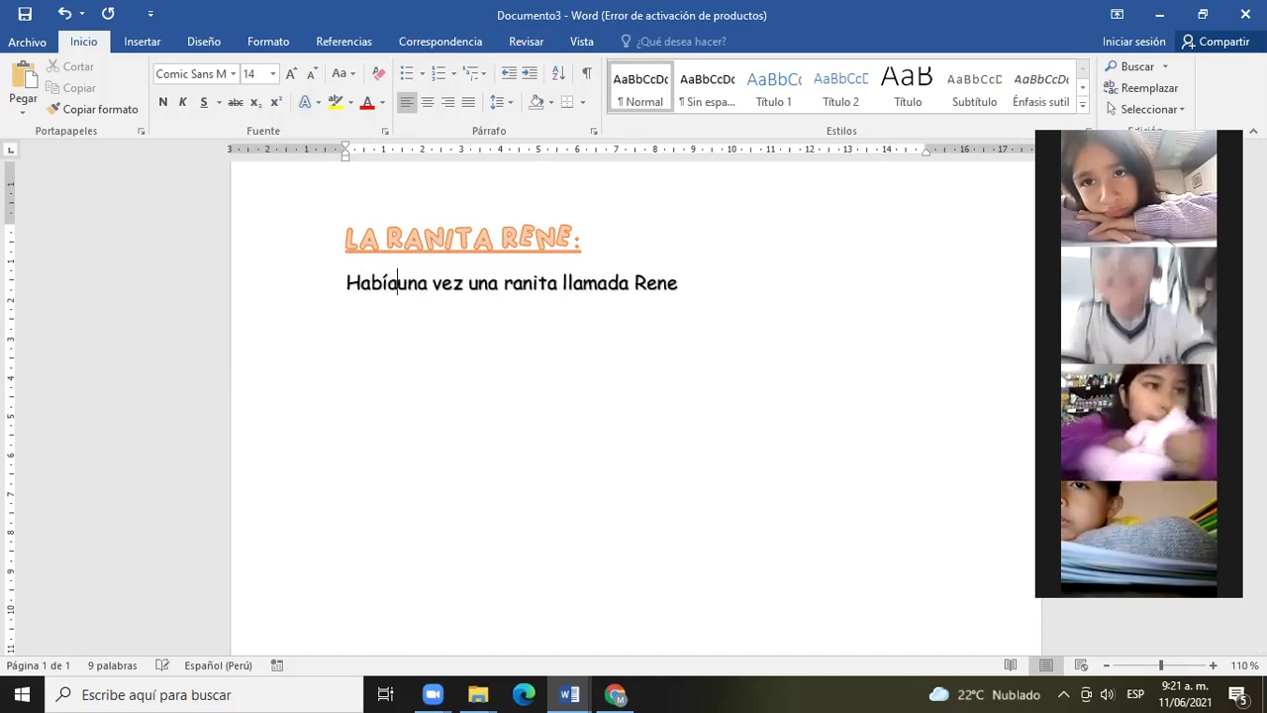
pyautogui.click(685, 283)
pyautogui.write('..')
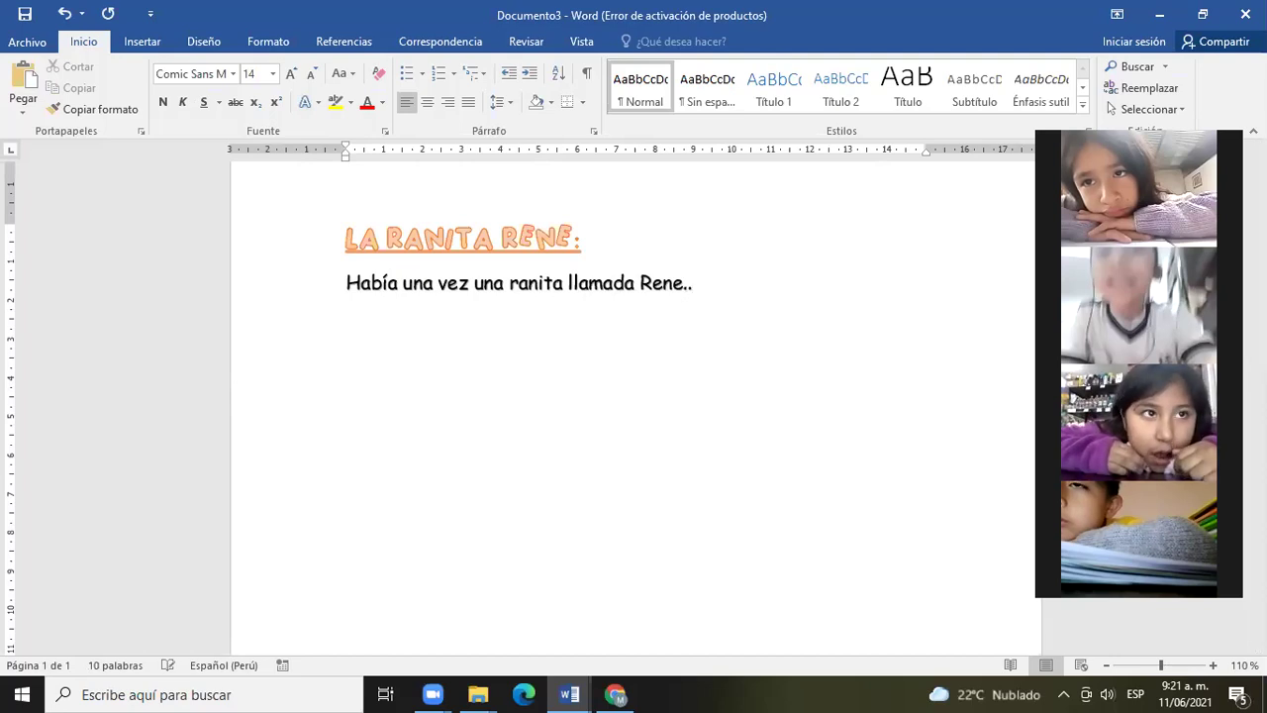
pyautogui.write('.')
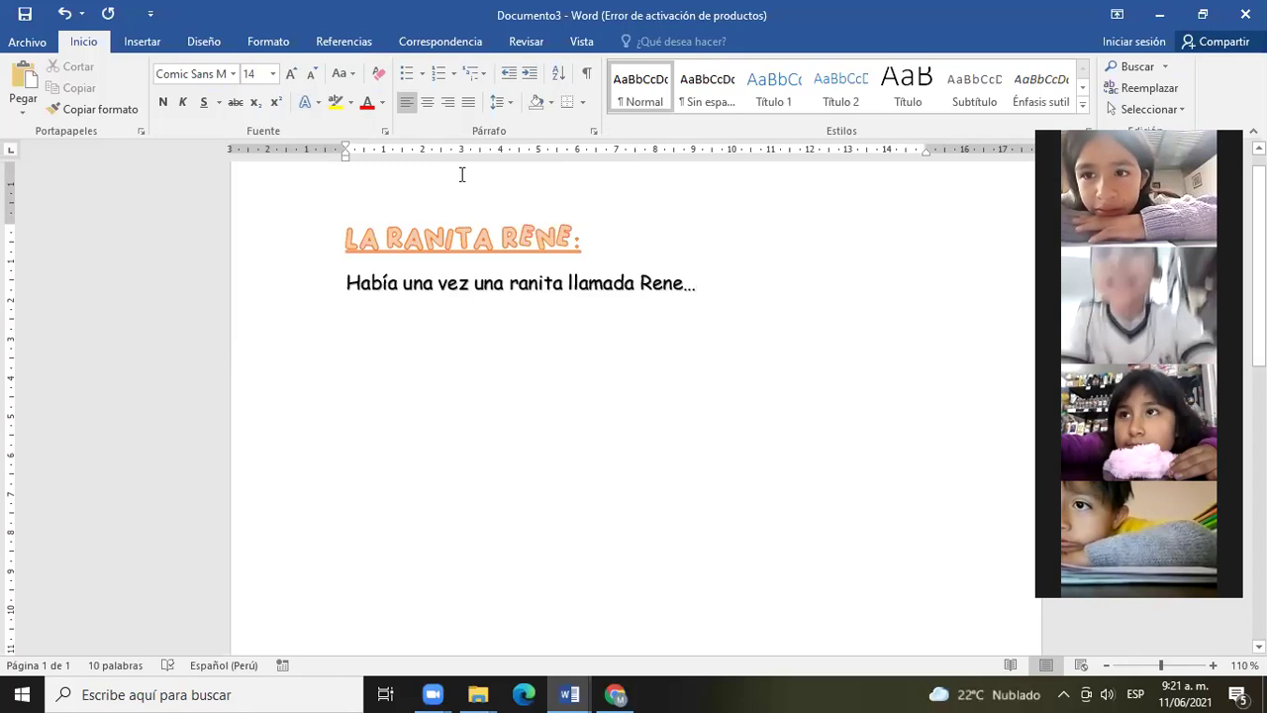
pyautogui.click(343, 239)
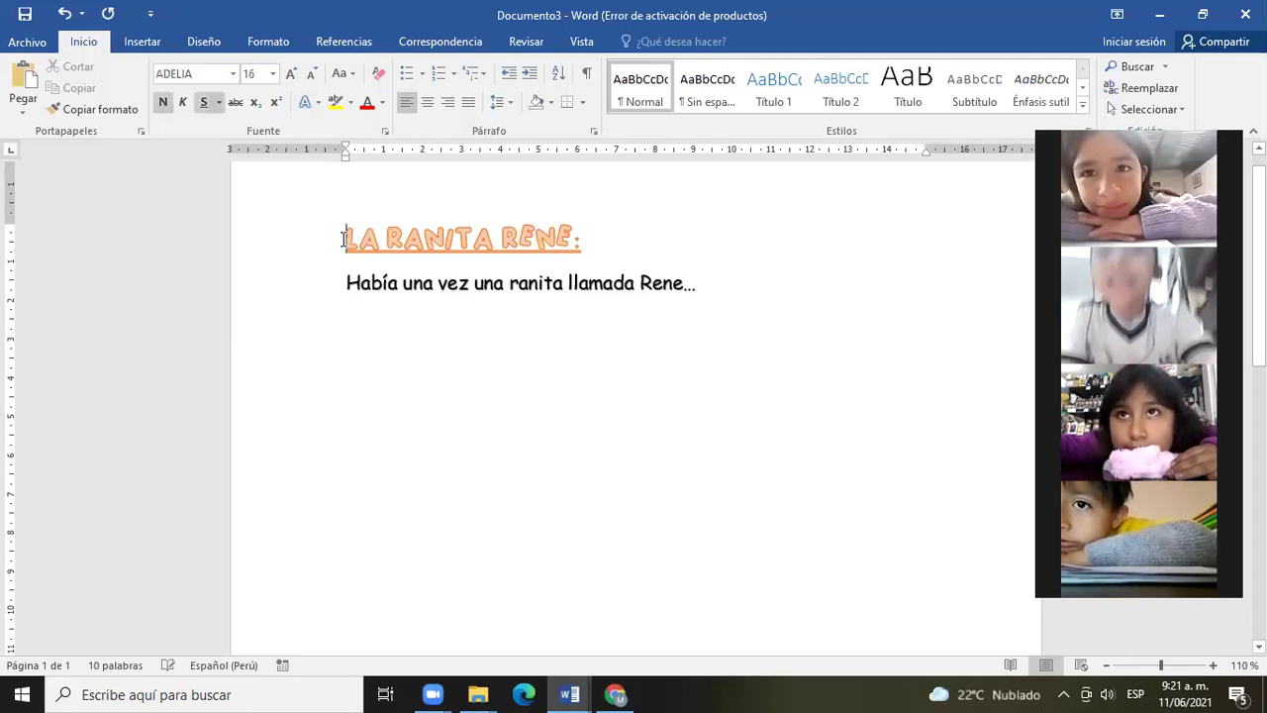
pyautogui.click(343, 284)
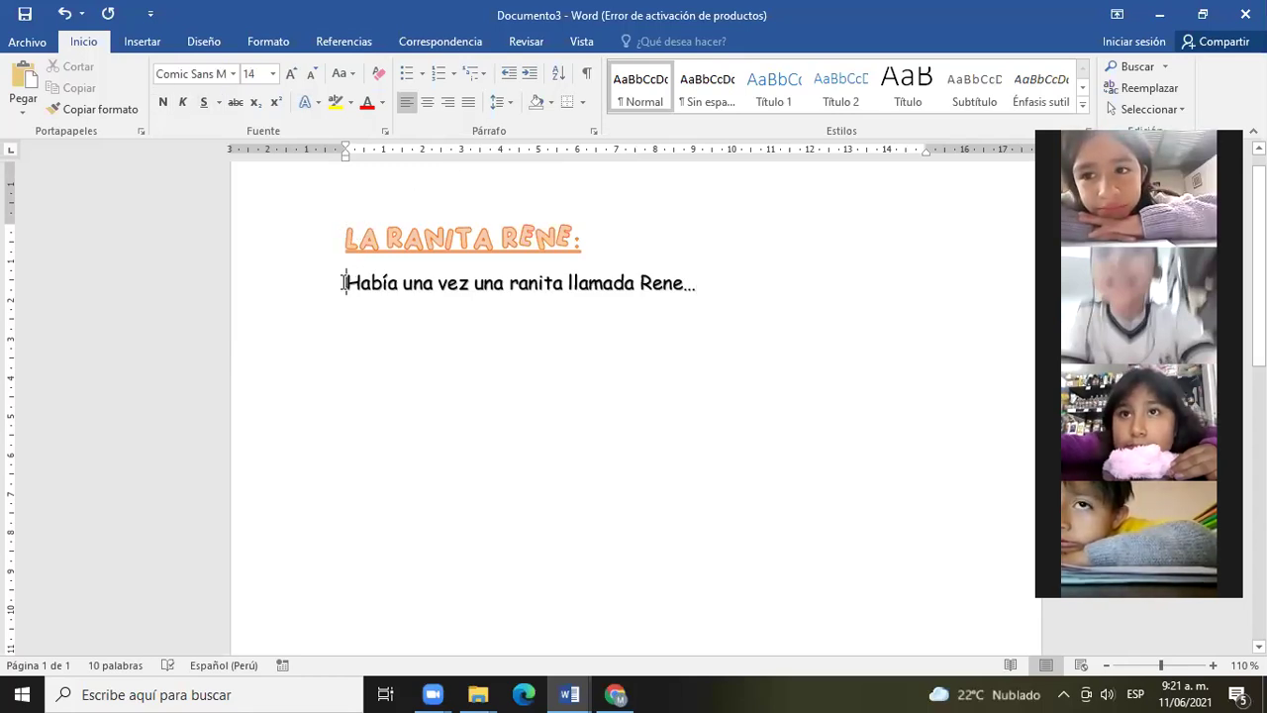
pyautogui.moveTo(340, 248); pyautogui.dragTo(651, 253)
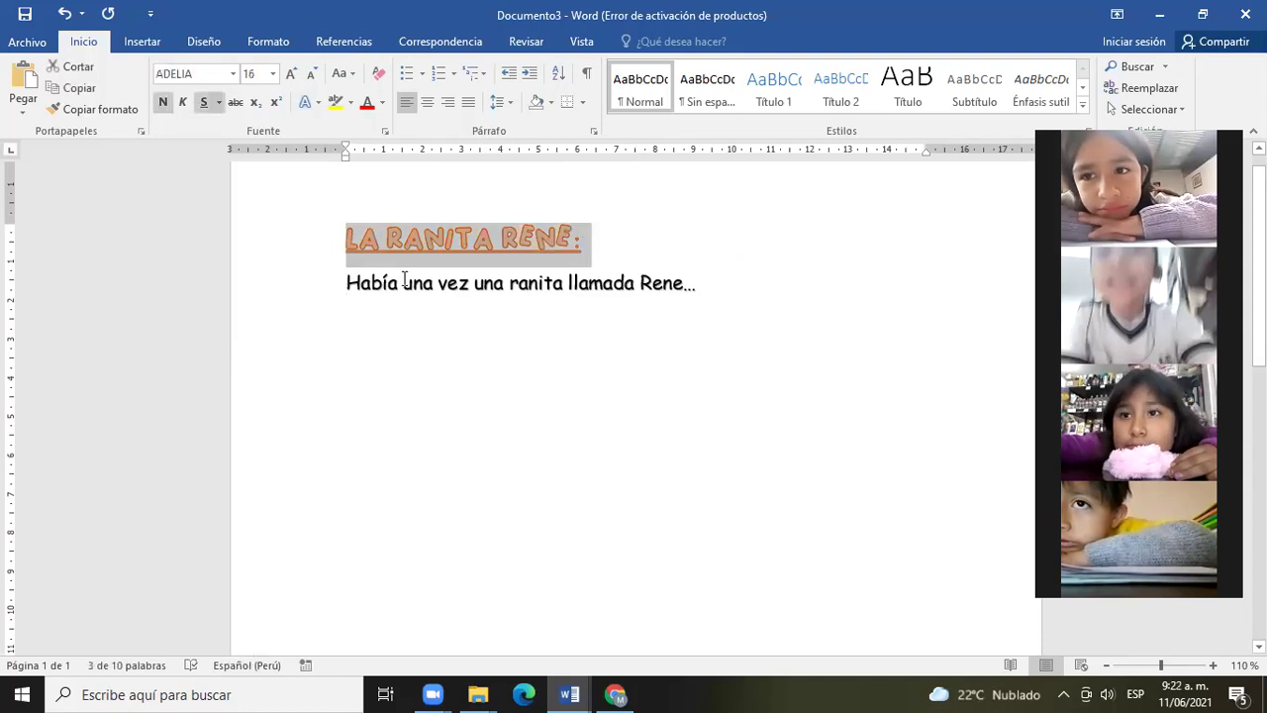
pyautogui.click(379, 299)
pyautogui.click(347, 284)
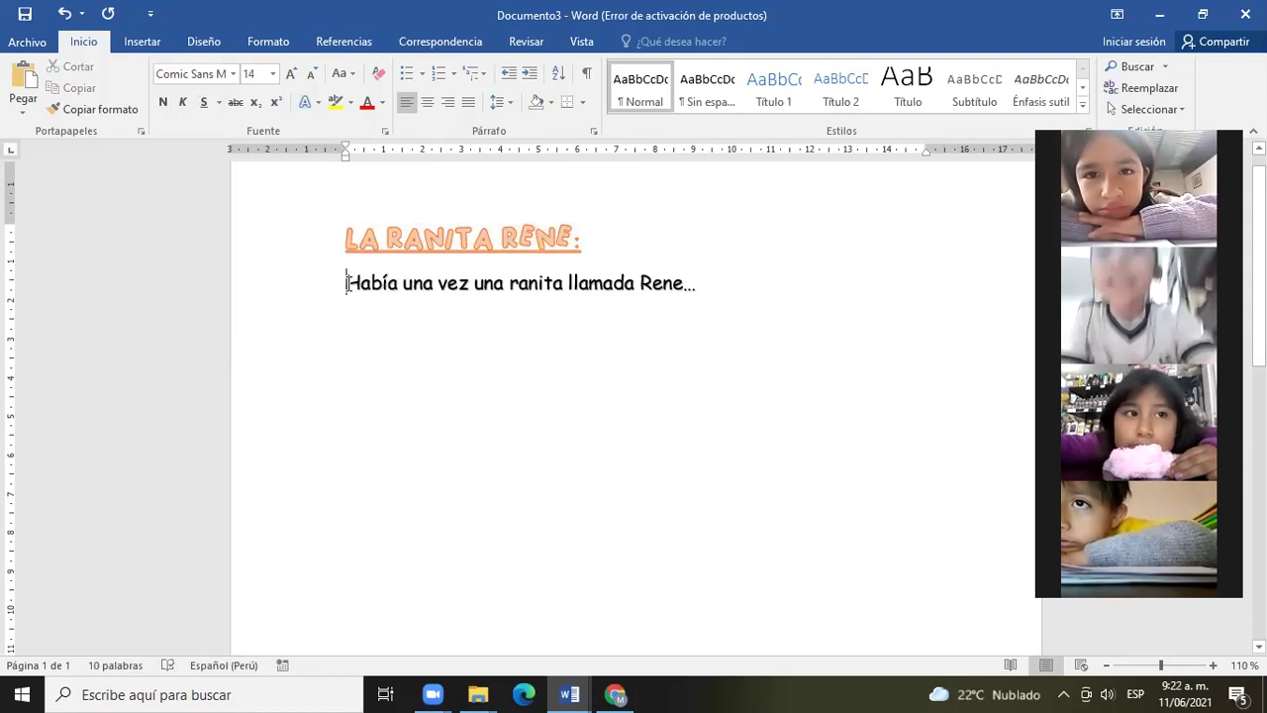
pyautogui.moveTo(365, 285); pyautogui.dragTo(709, 289)
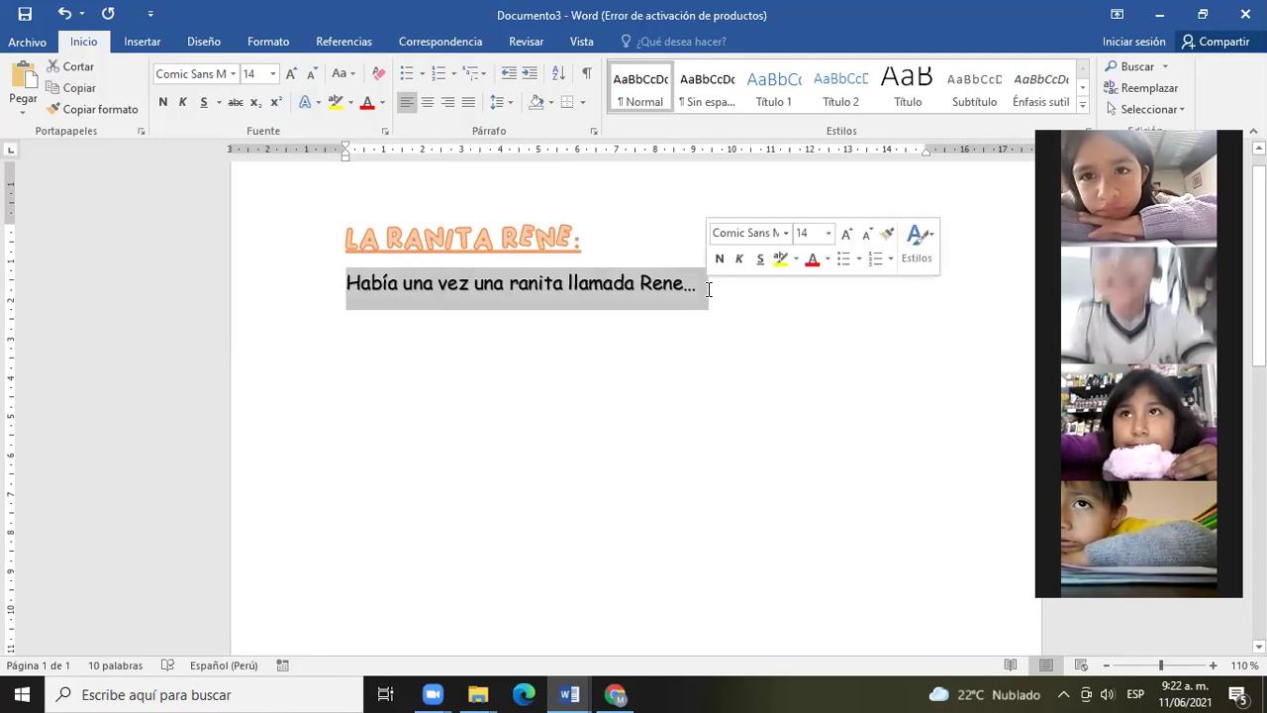
pyautogui.click(754, 304)
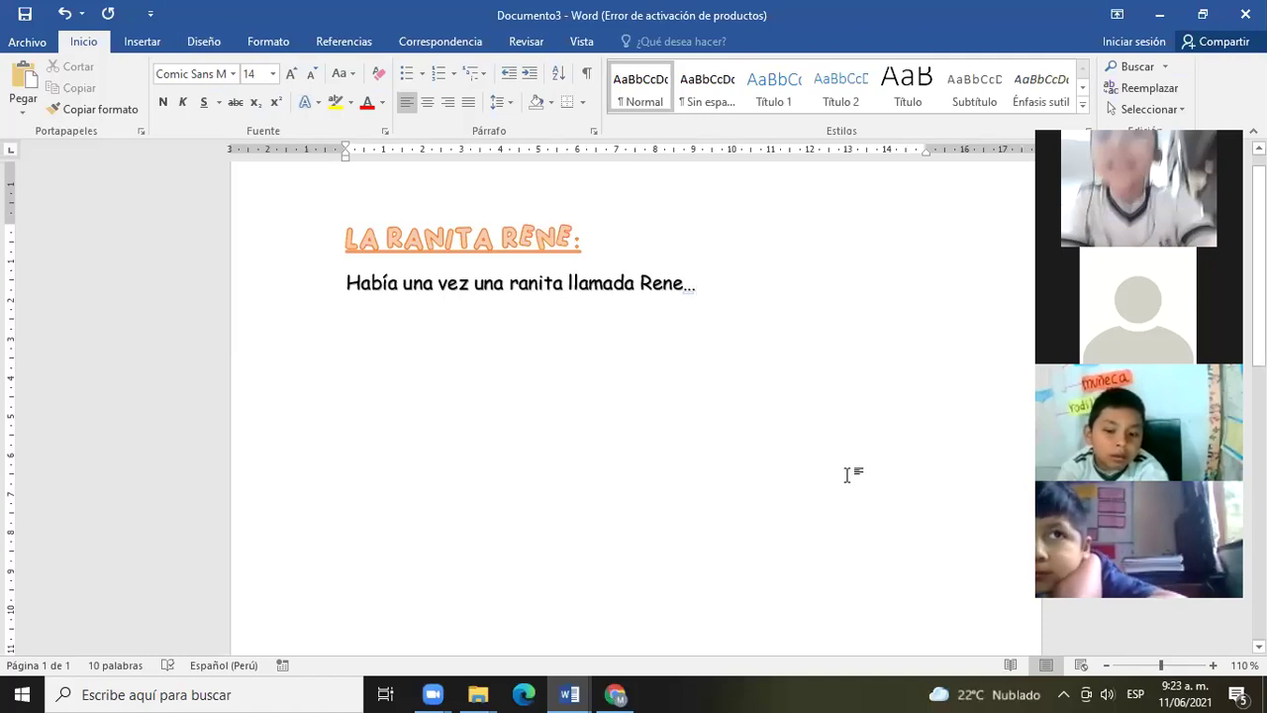
pyautogui.press('BackSpace')
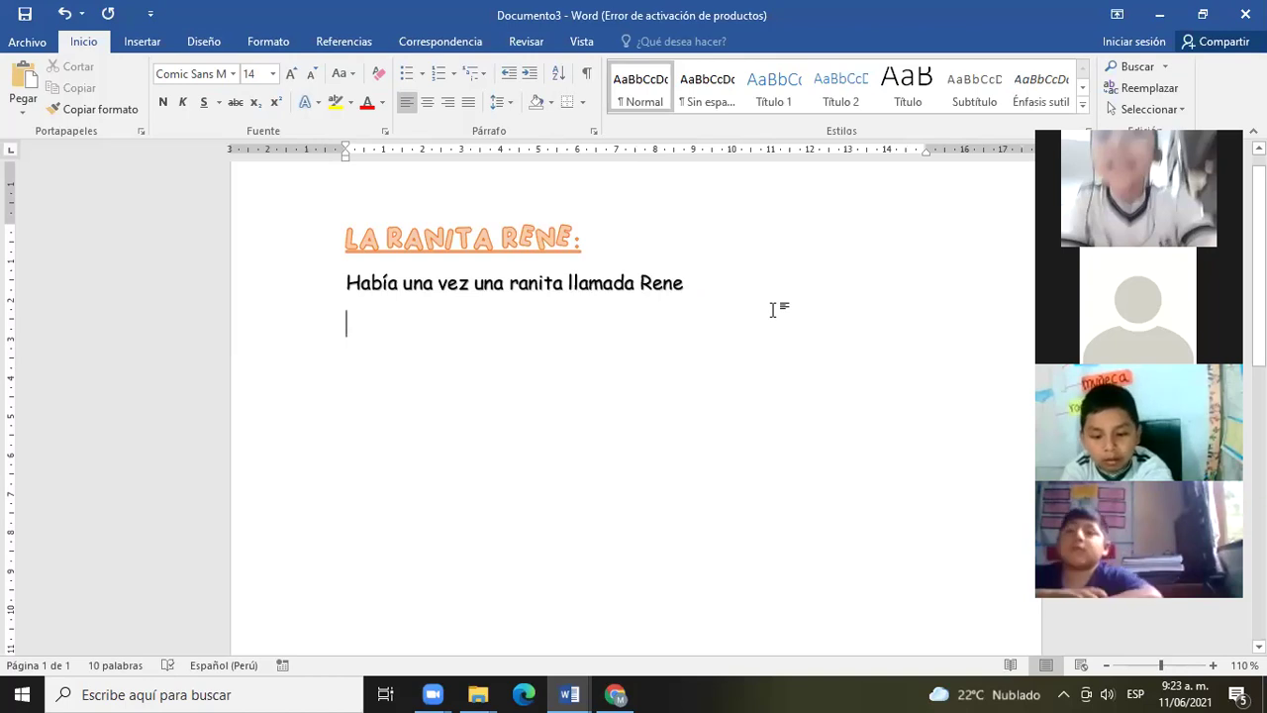
pyautogui.click(586, 240)
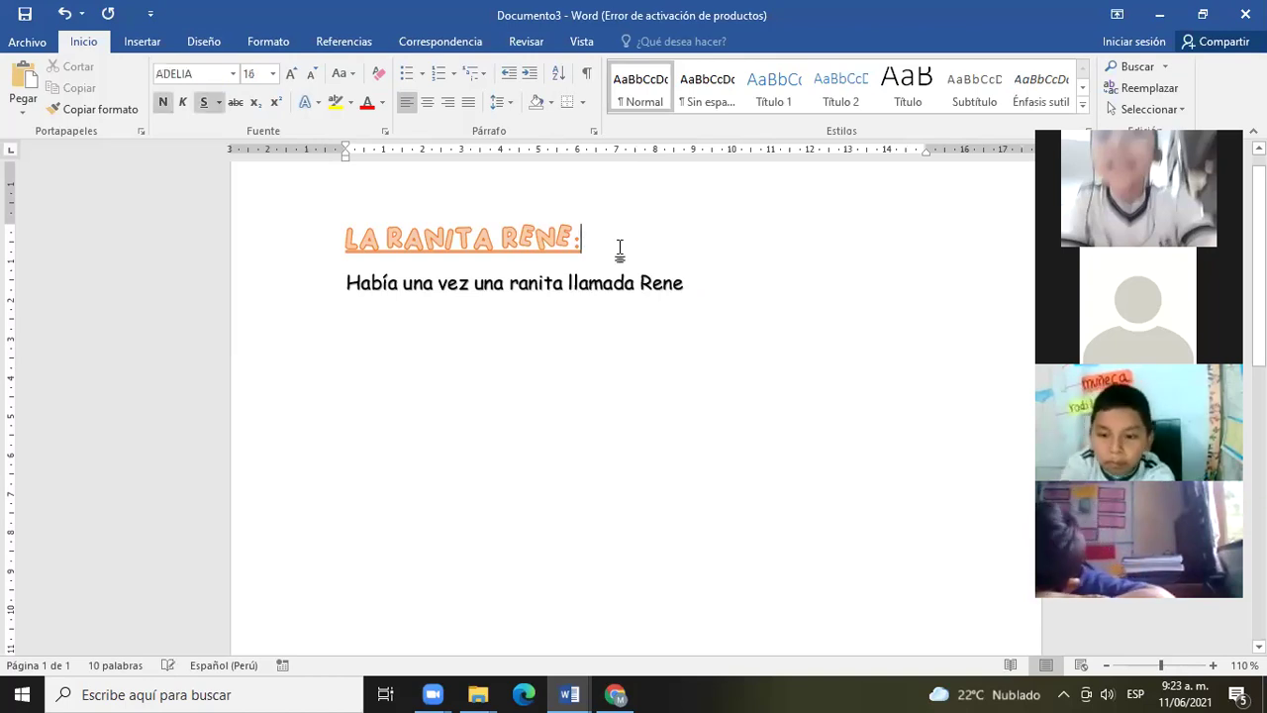
pyautogui.click(701, 284)
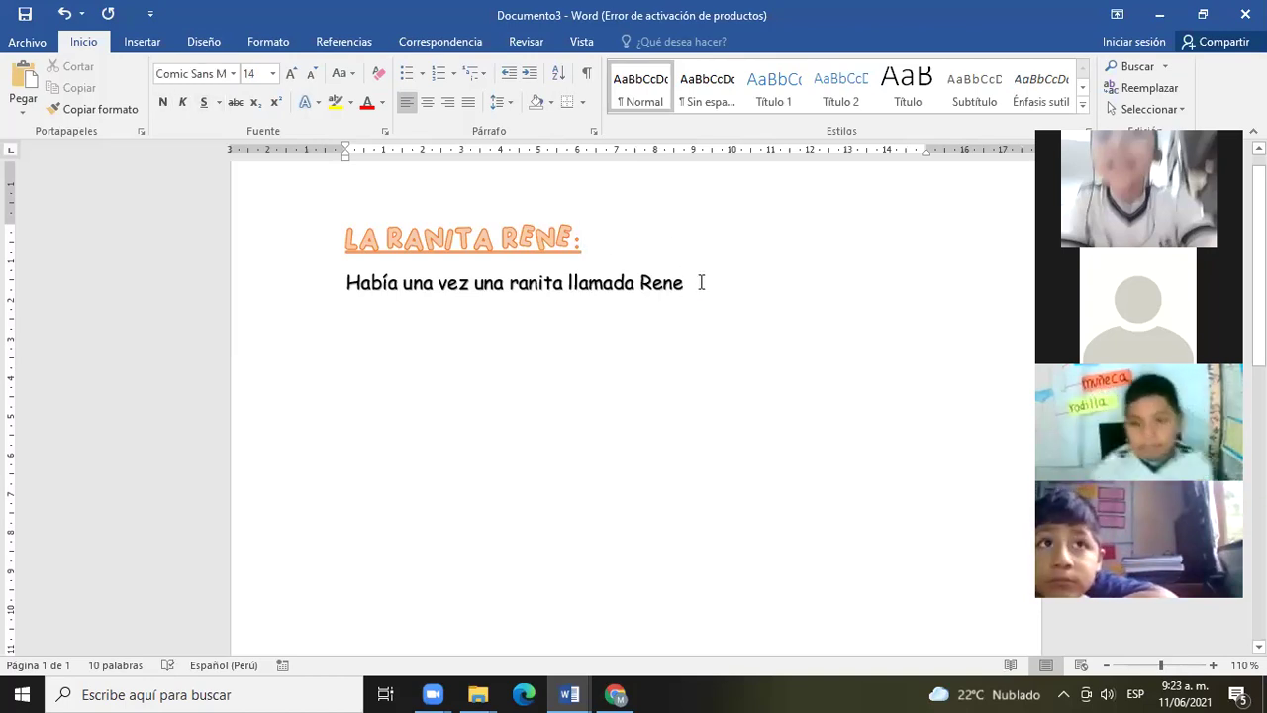
pyautogui.moveTo(583, 236); pyautogui.dragTo(326, 219)
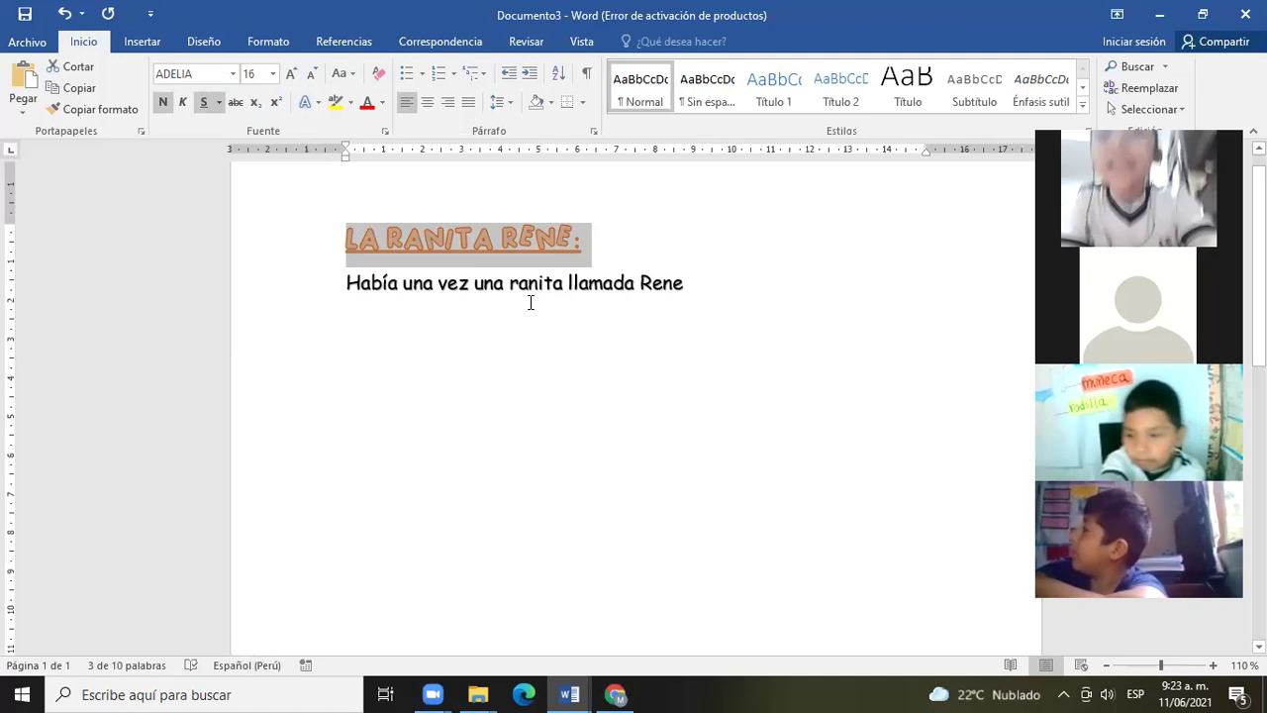
pyautogui.click(604, 320)
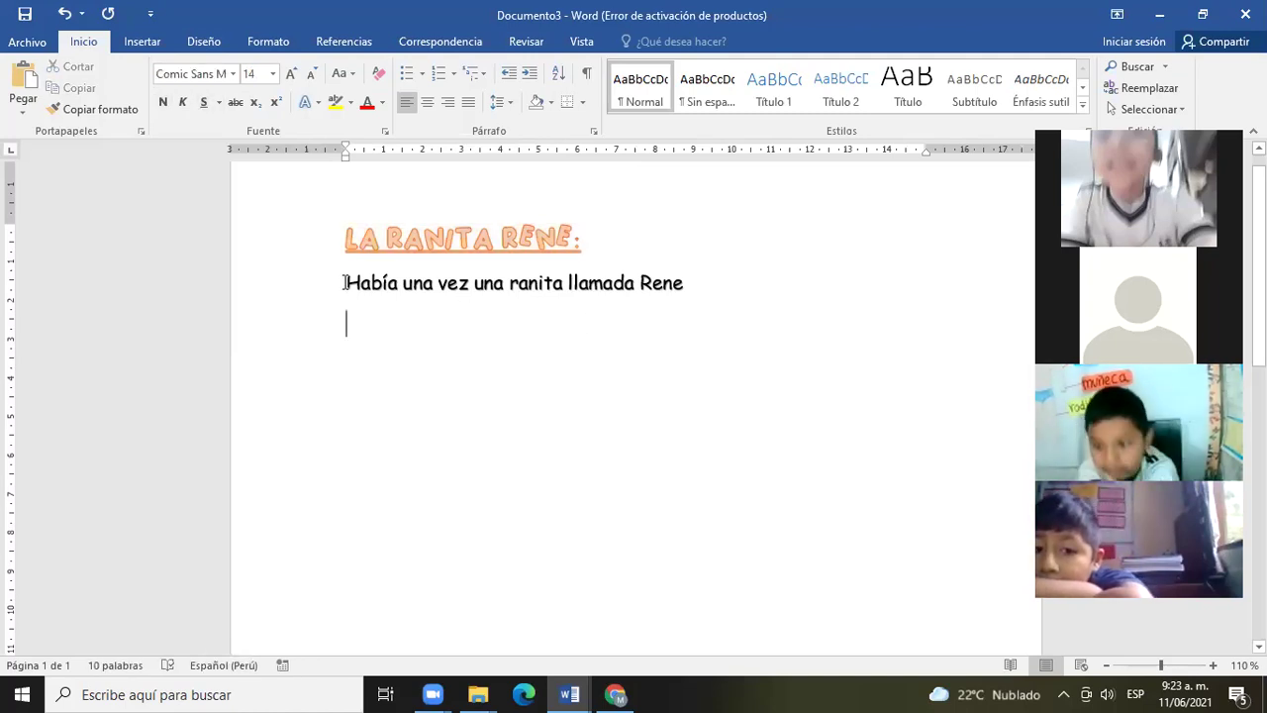
pyautogui.moveTo(343, 283); pyautogui.dragTo(801, 351)
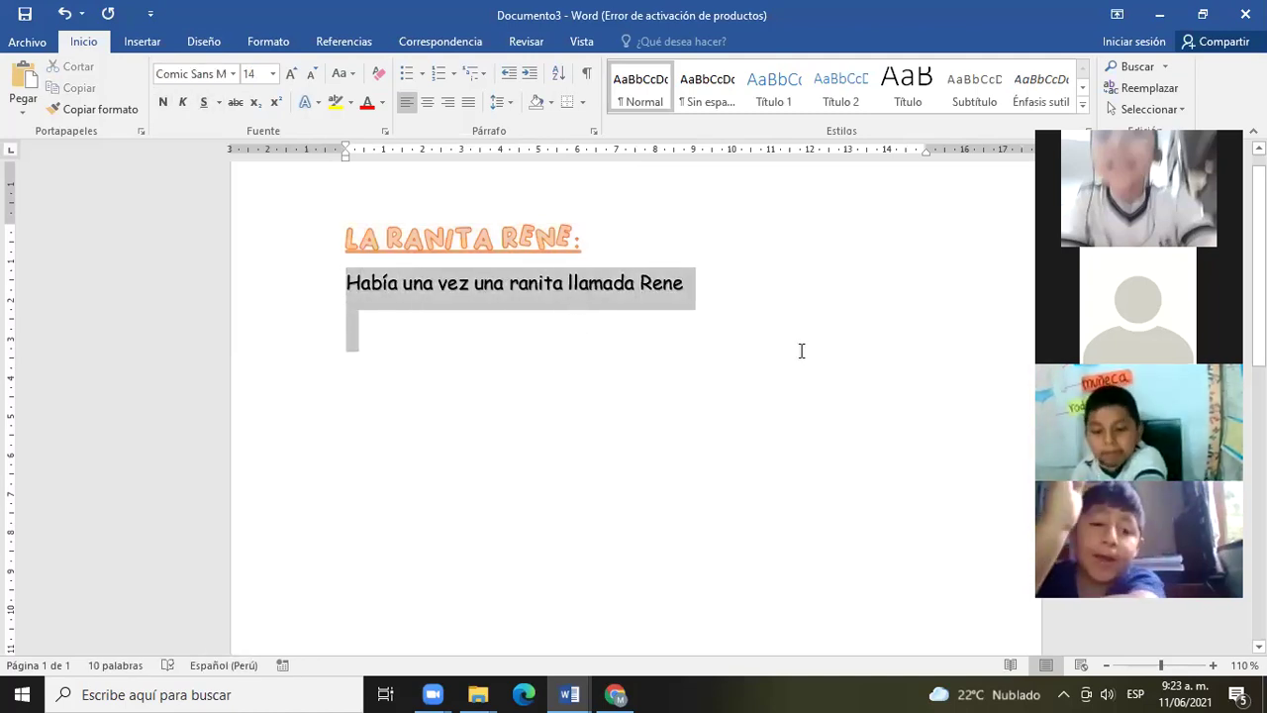
pyautogui.click(711, 289)
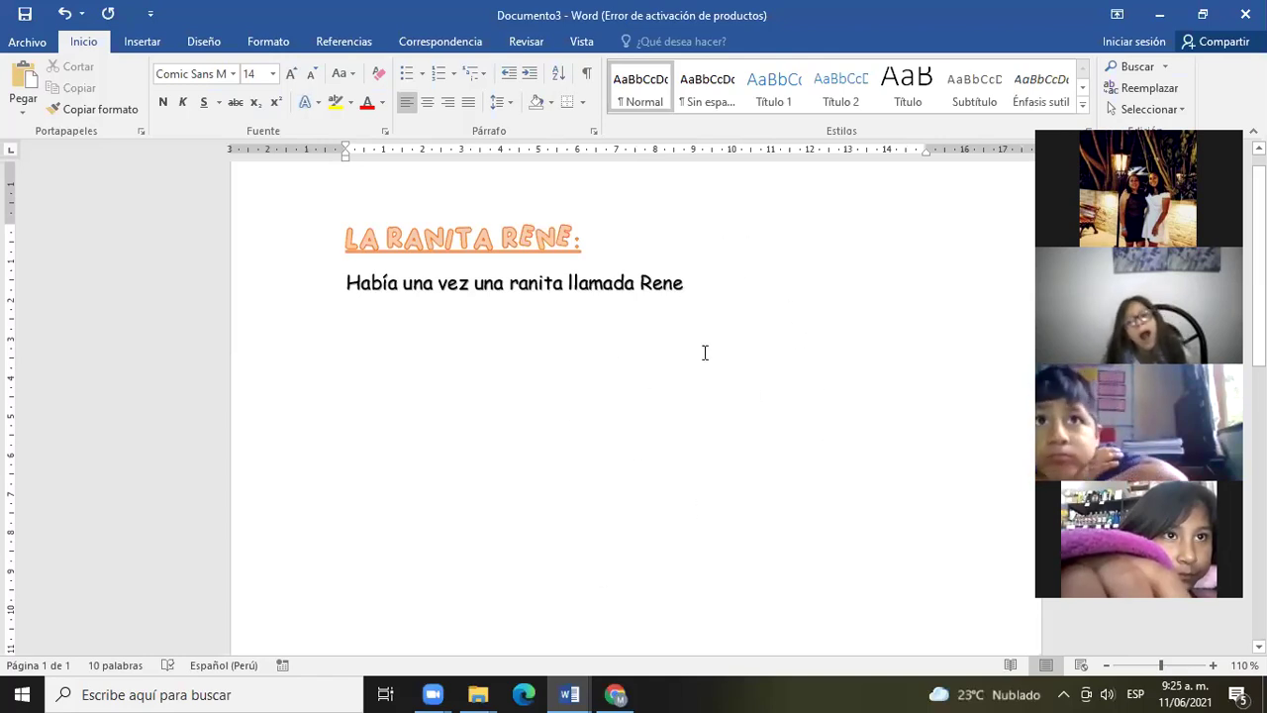
# Add '...' after 'Rene' and show the document's Información page under Archivo
pyautogui.write('...')
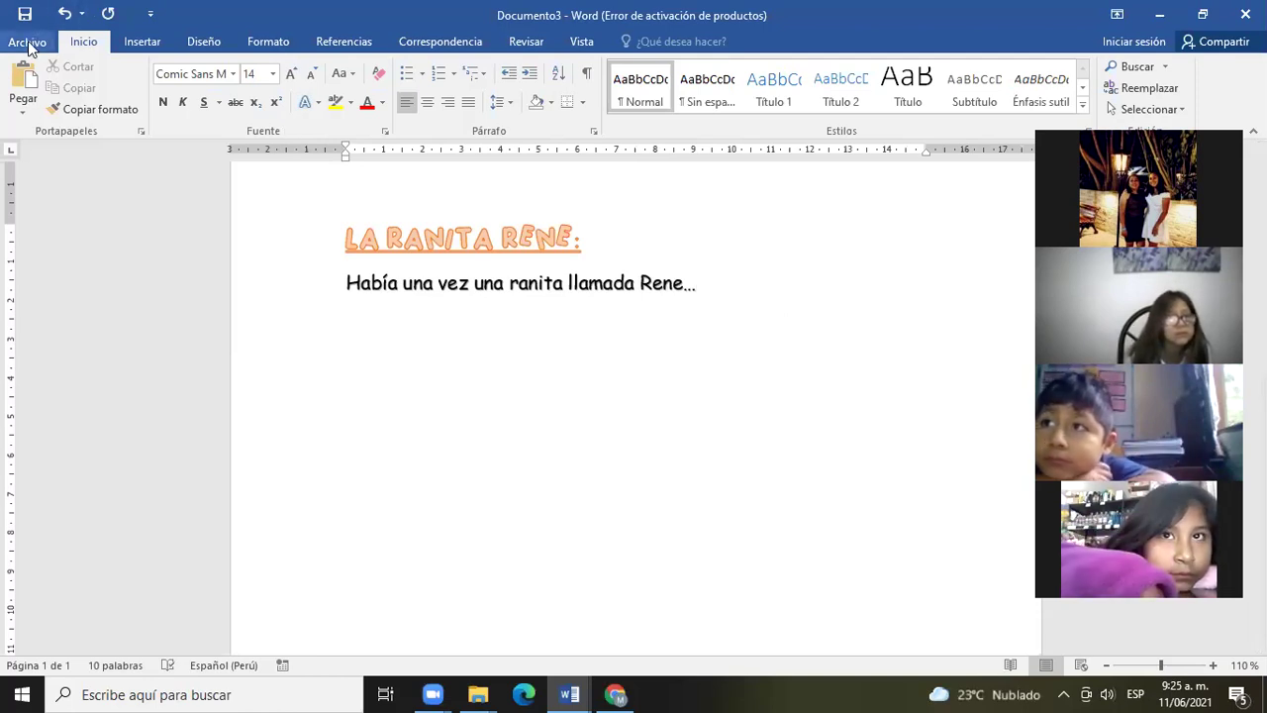
pyautogui.click(27, 42)
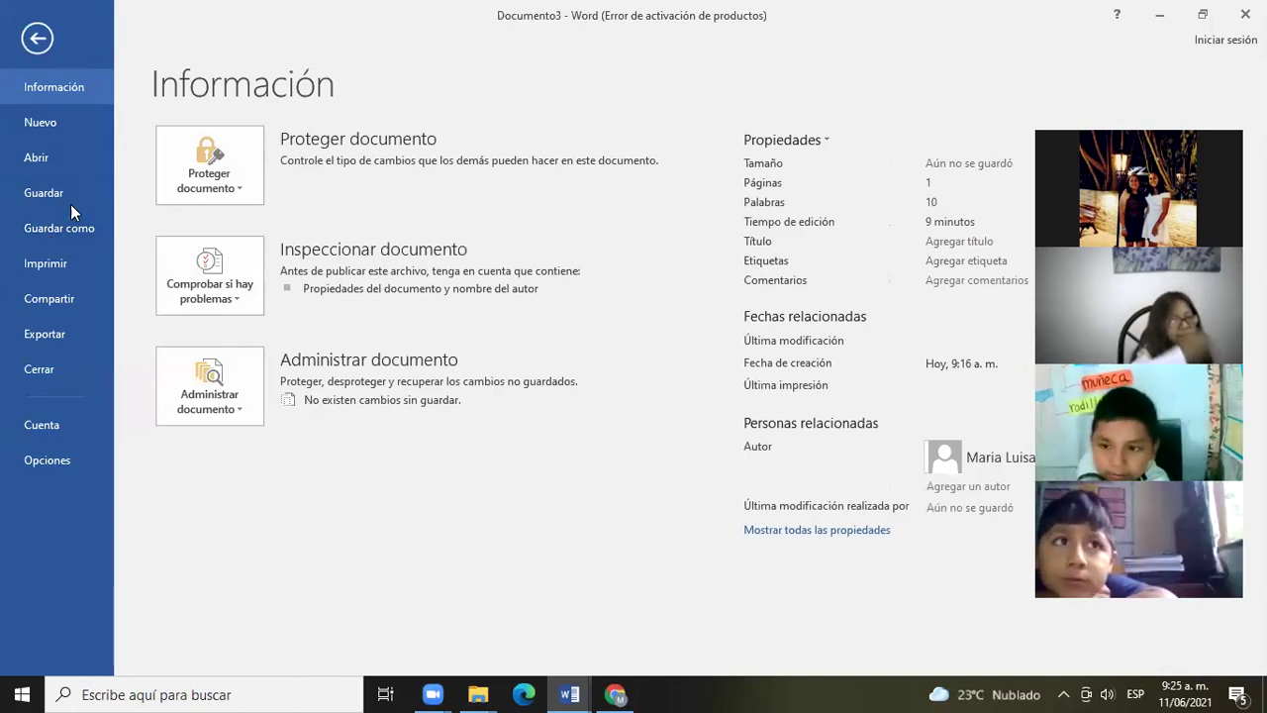
# Start Save As in the Escritorio folder and erase the suggested name 'LA RANITA RENE'
pyautogui.click(66, 225)
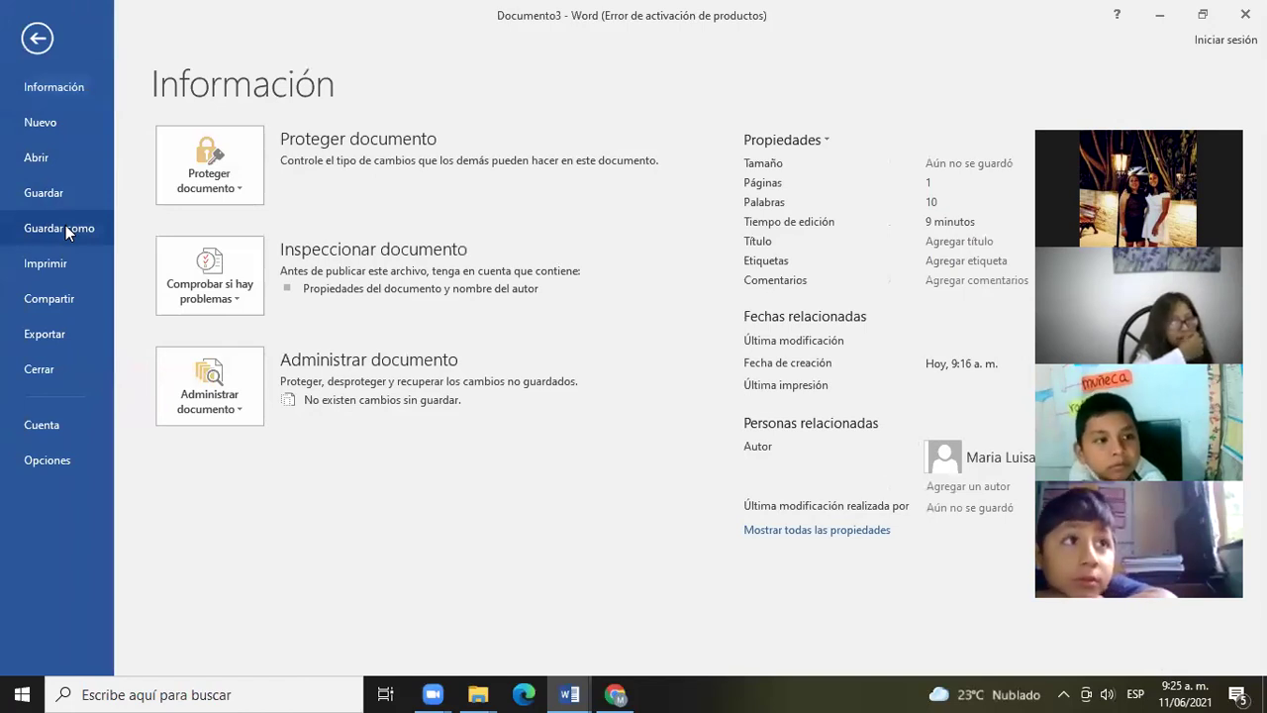
pyautogui.click(191, 286)
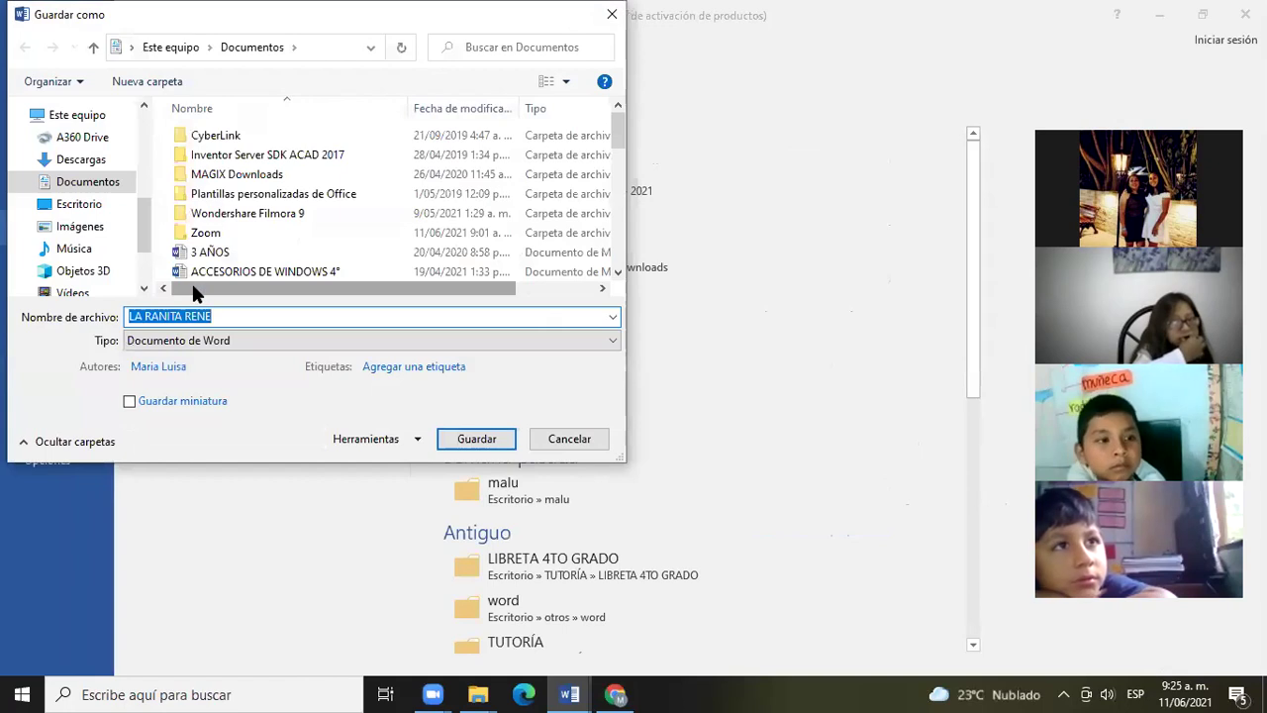
pyautogui.click(79, 204)
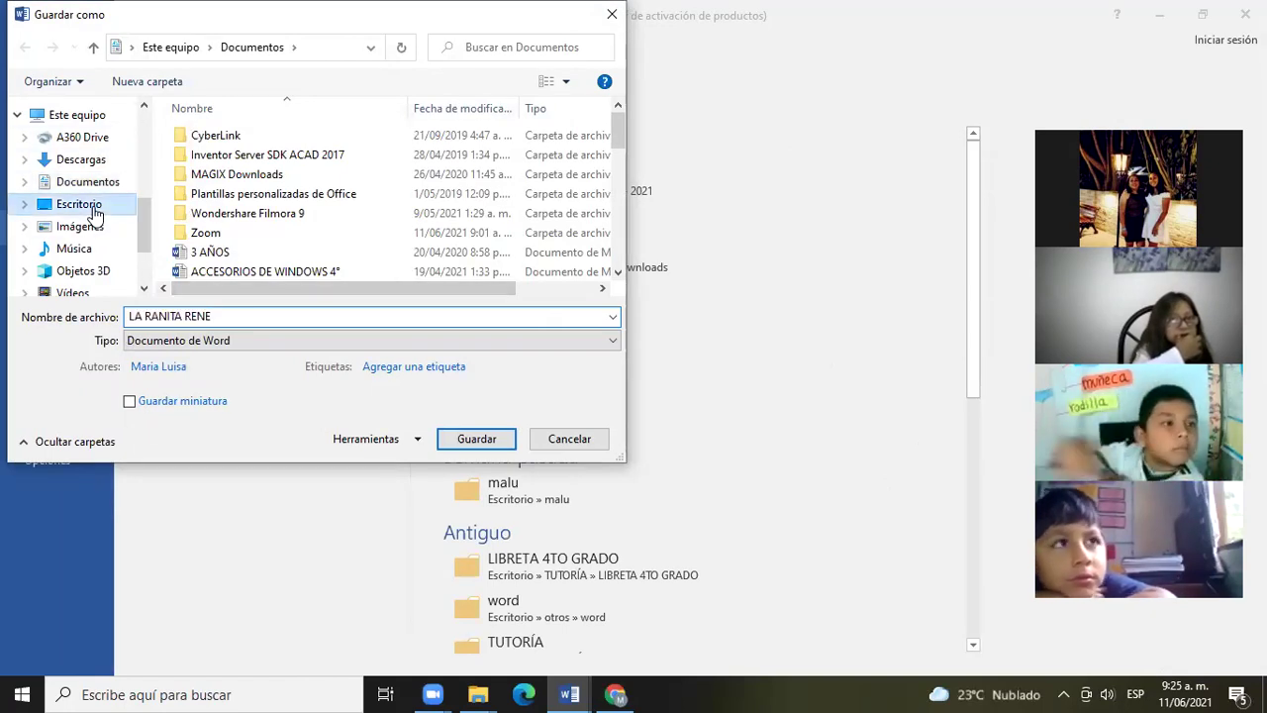
pyautogui.click(224, 317)
pyautogui.click(224, 318)
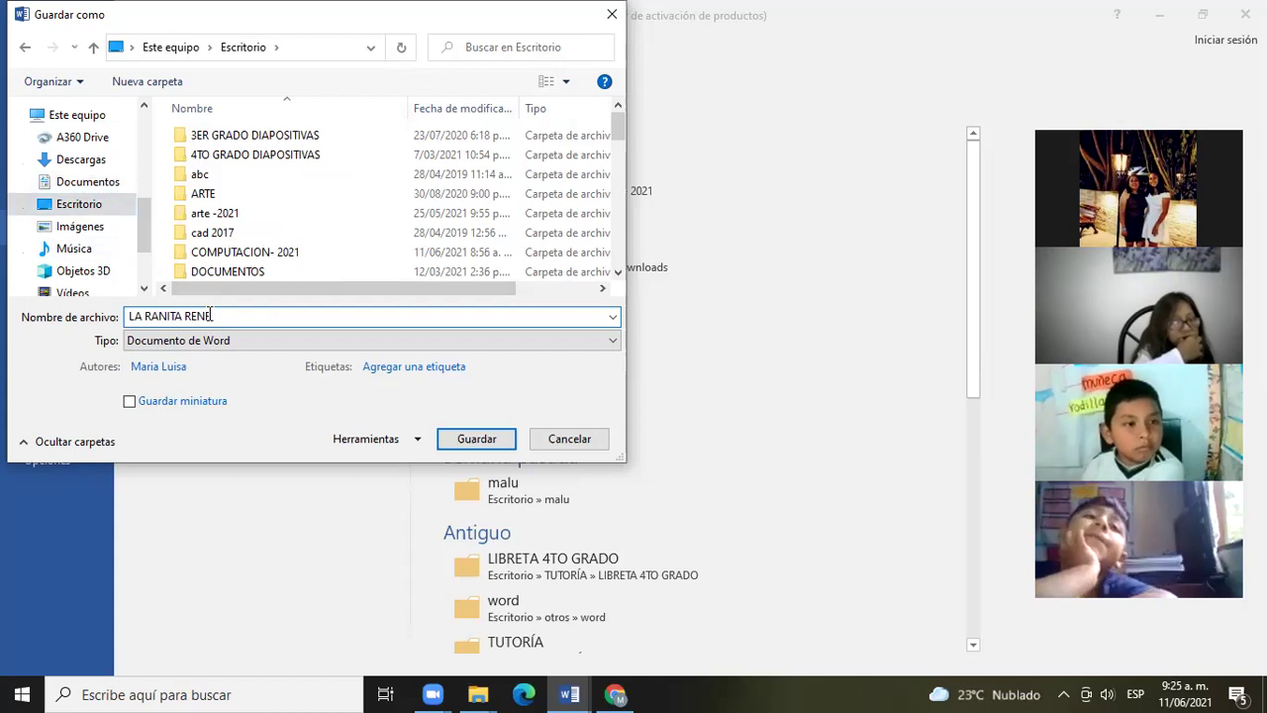
pyautogui.press('BackSpace')
pyautogui.press('BackSpace')
pyautogui.press('BackSpace')
pyautogui.press('BackSpace')
pyautogui.press('BackSpace')
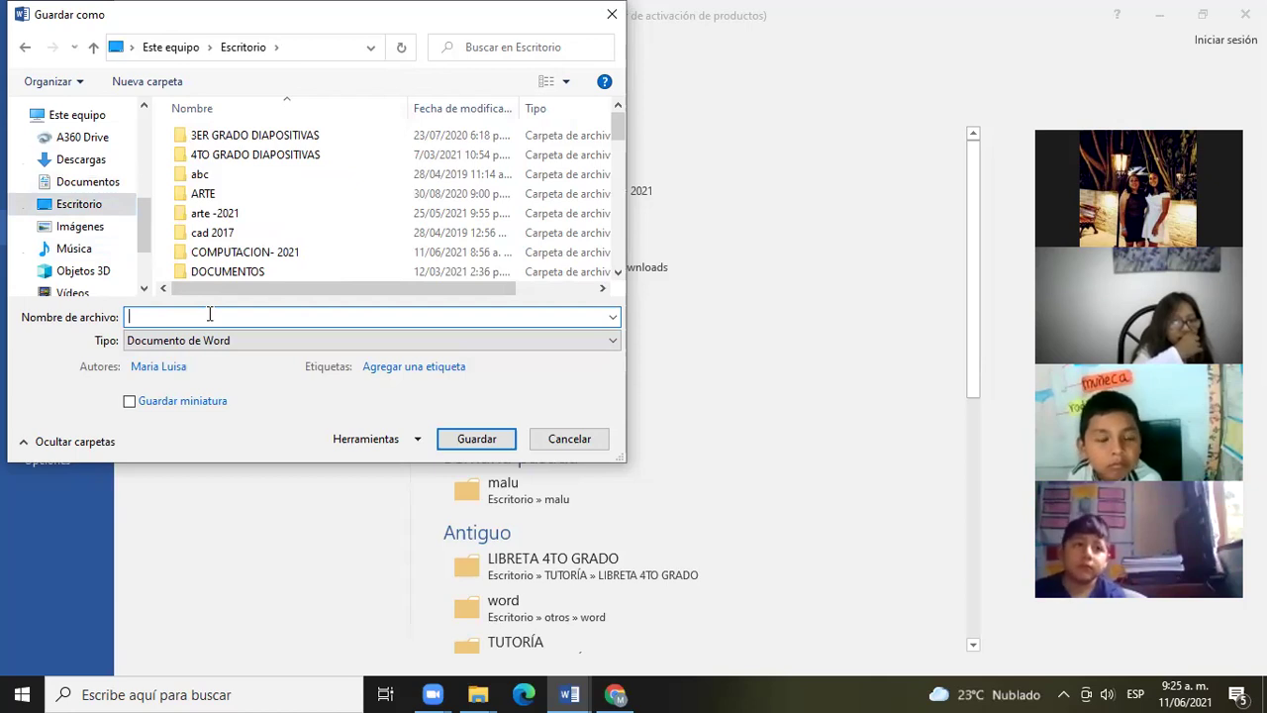
# Name the file 'mi cuento de ranita' and save it to the Desktop
pyautogui.write('mi')
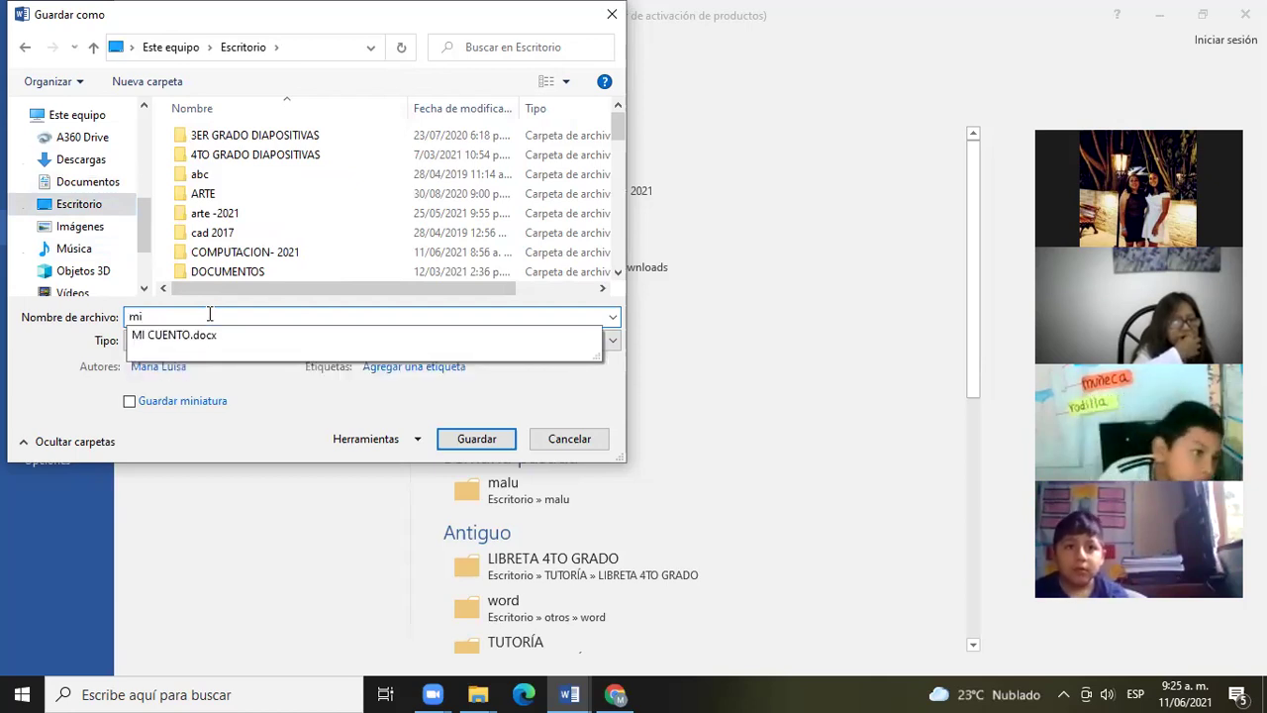
pyautogui.write('cuento de ranita')
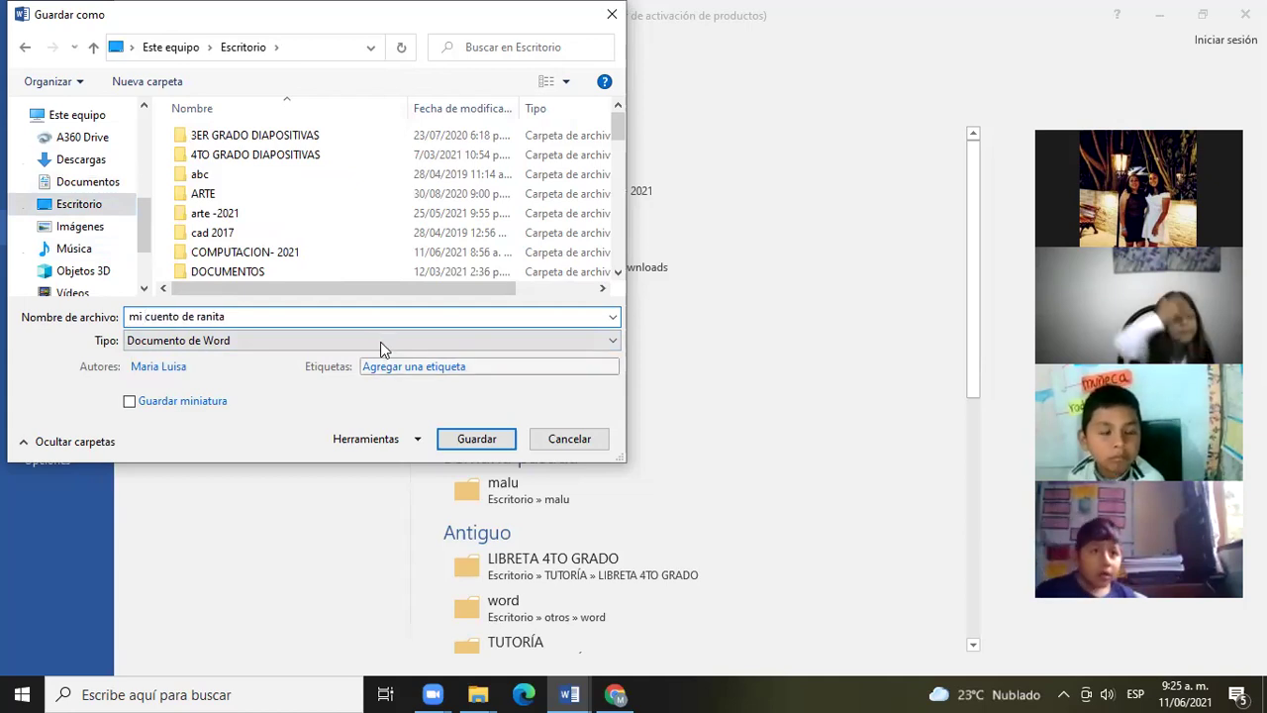
pyautogui.moveTo(79, 203)
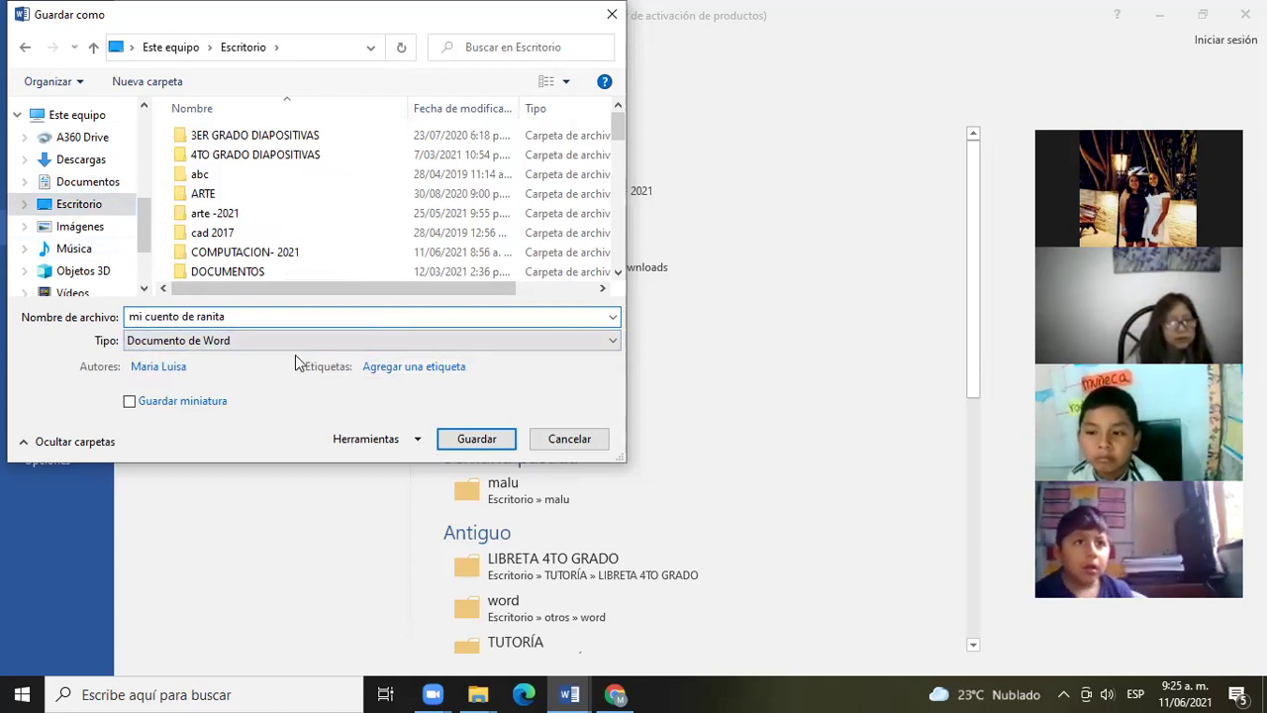
pyautogui.click(495, 443)
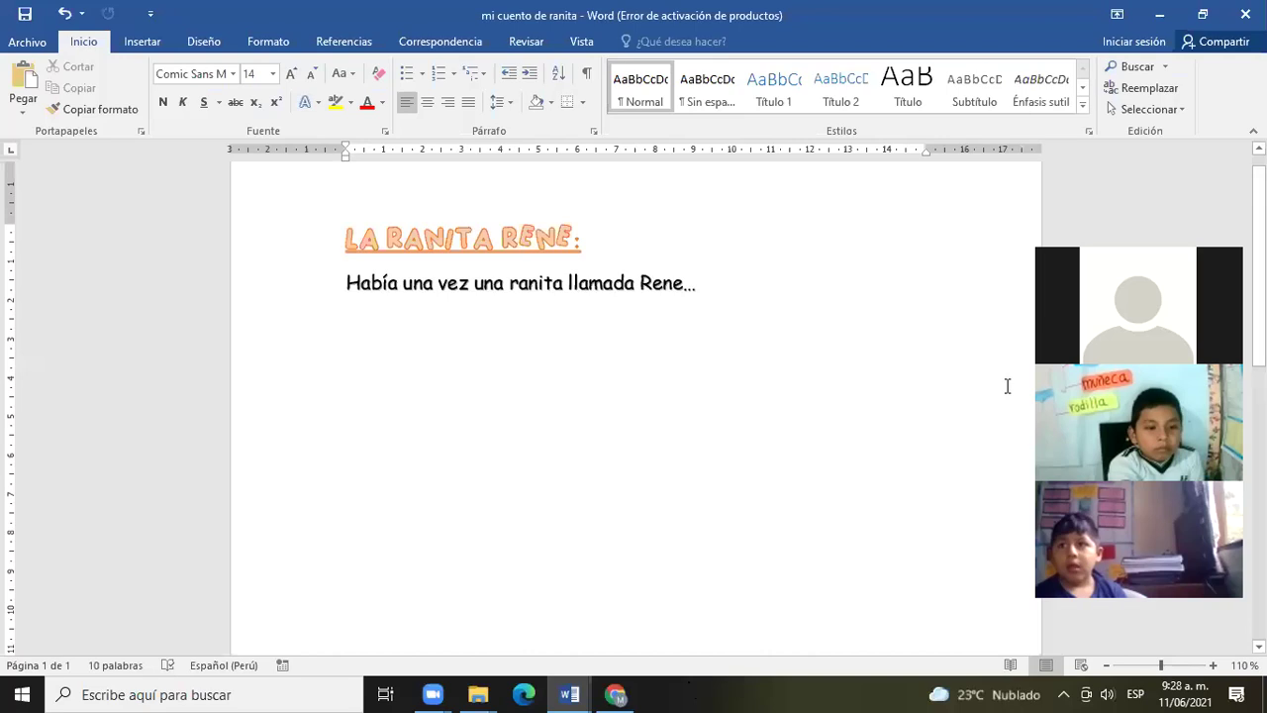
# Minimize Word and move the Zoom panel aside to reveal the saved desktop file
pyautogui.click(860, 376)
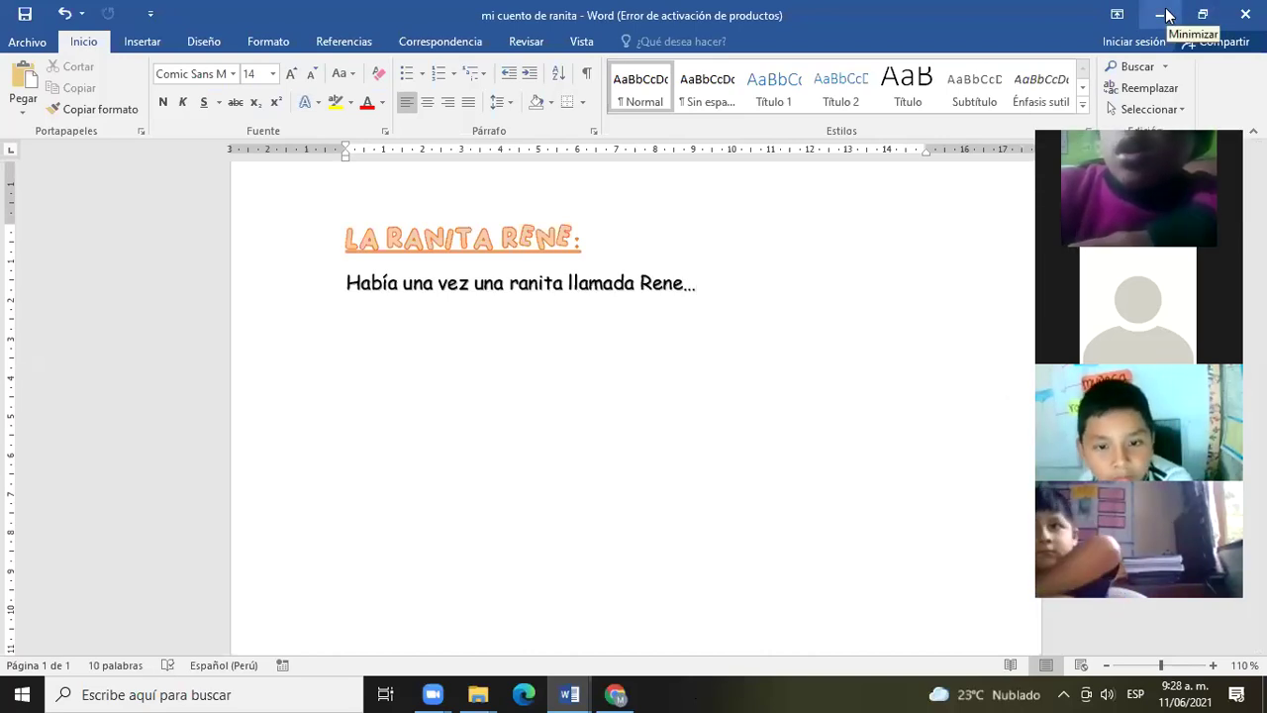
pyautogui.click(1165, 14)
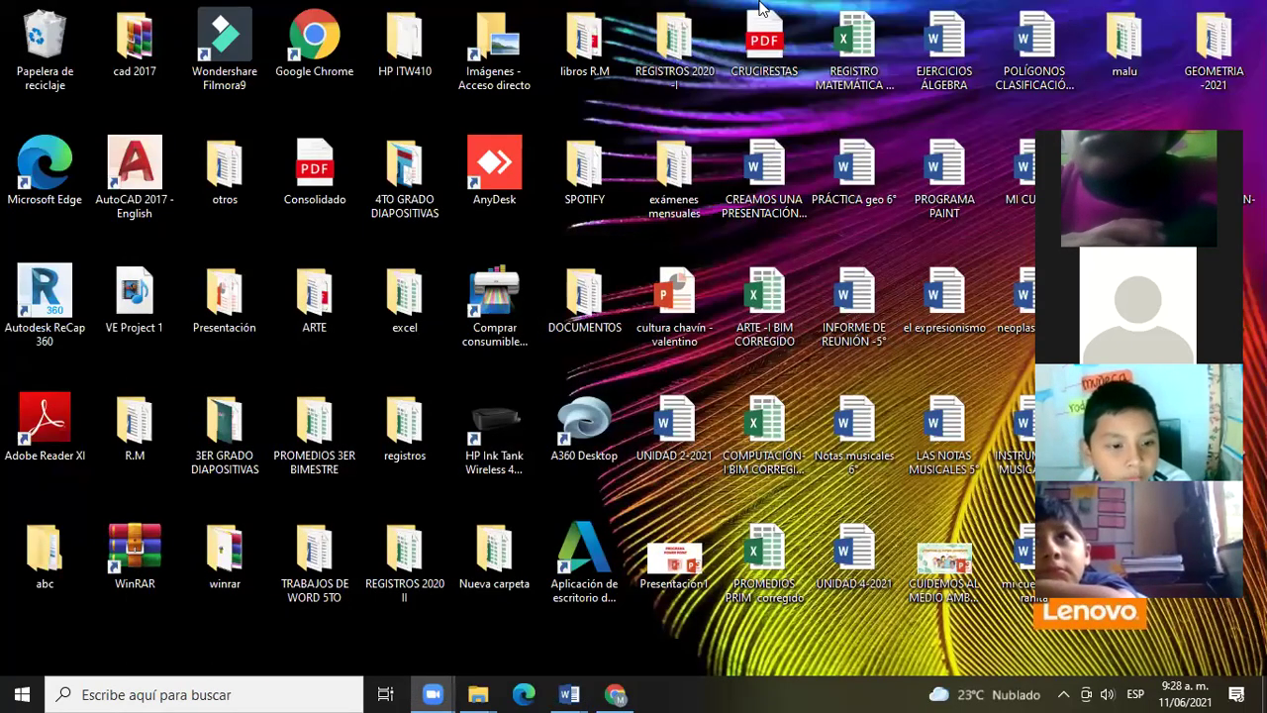
pyautogui.moveTo(1138, 188); pyautogui.dragTo(439, 63)
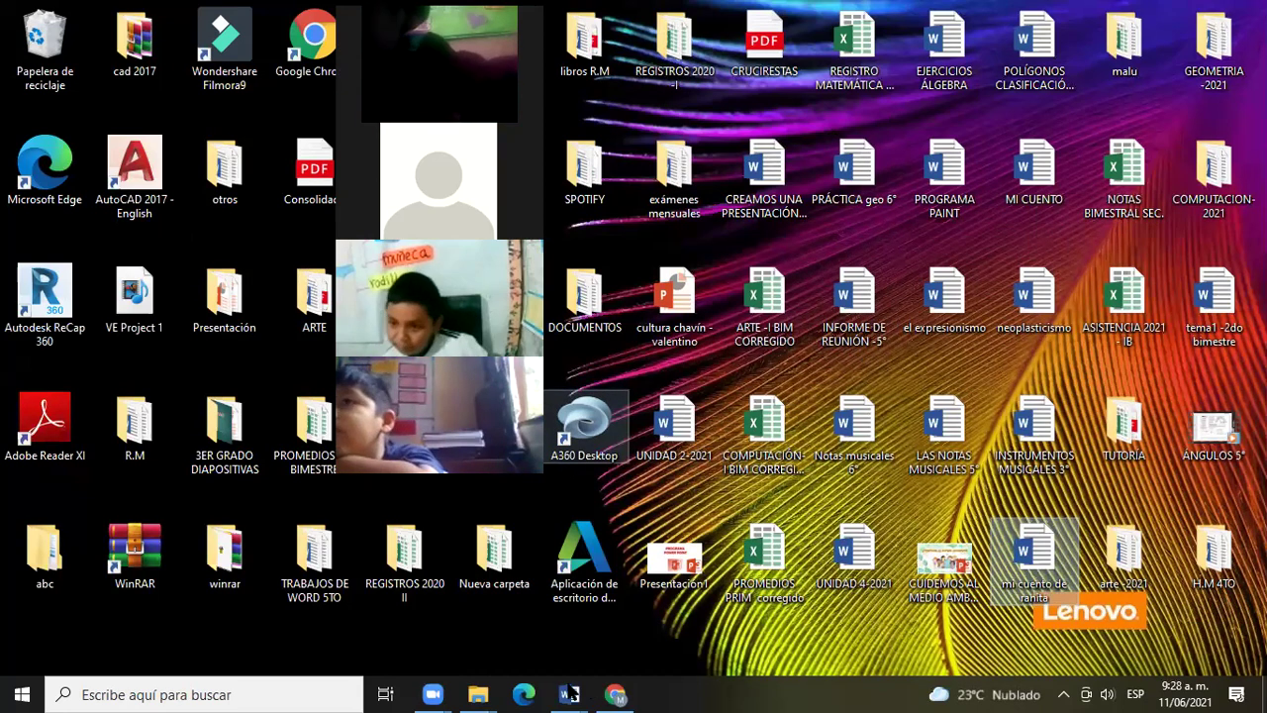
# Restore 'mi cuento de ranita' from the taskbar and add two blank lines below 'Rene...'
pyautogui.click(1008, 618)
pyautogui.moveTo(569, 694)
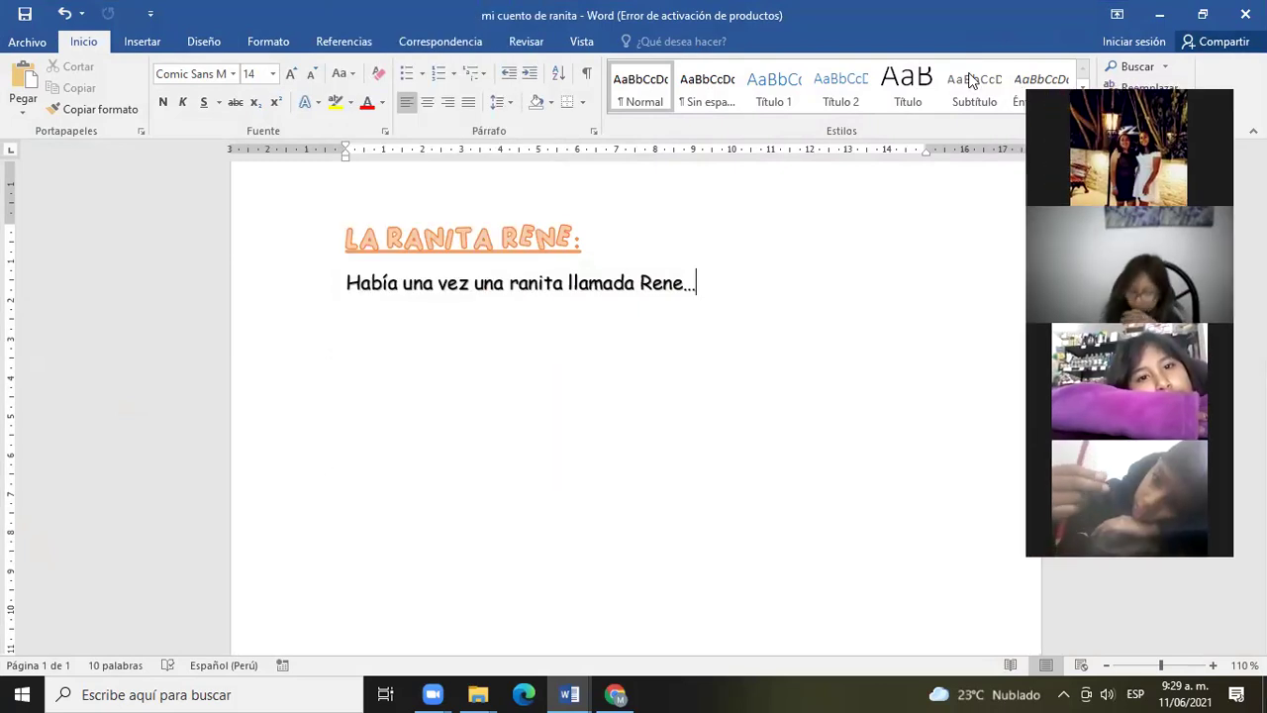
pyautogui.press('Return')
pyautogui.press('Return')
pyautogui.press('Return')
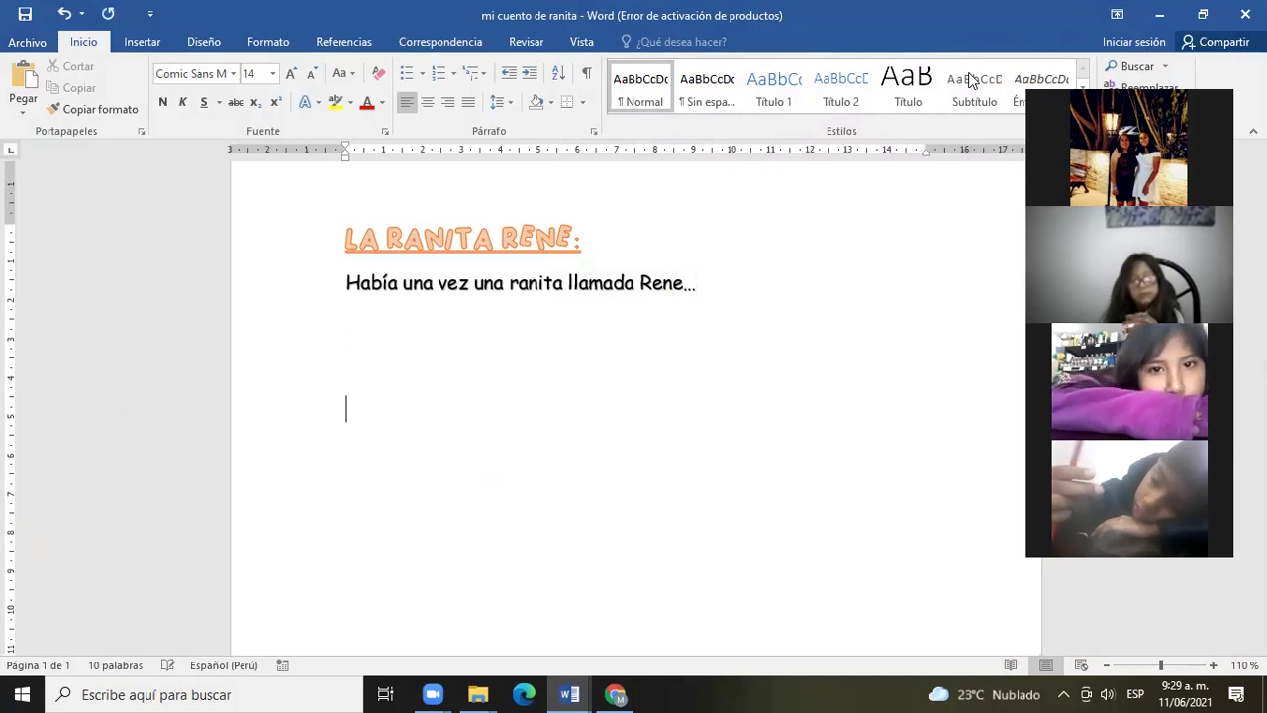
pyautogui.press('Return')
pyautogui.press('Return')
pyautogui.press('Return')
pyautogui.press('Return')
pyautogui.press('Return')
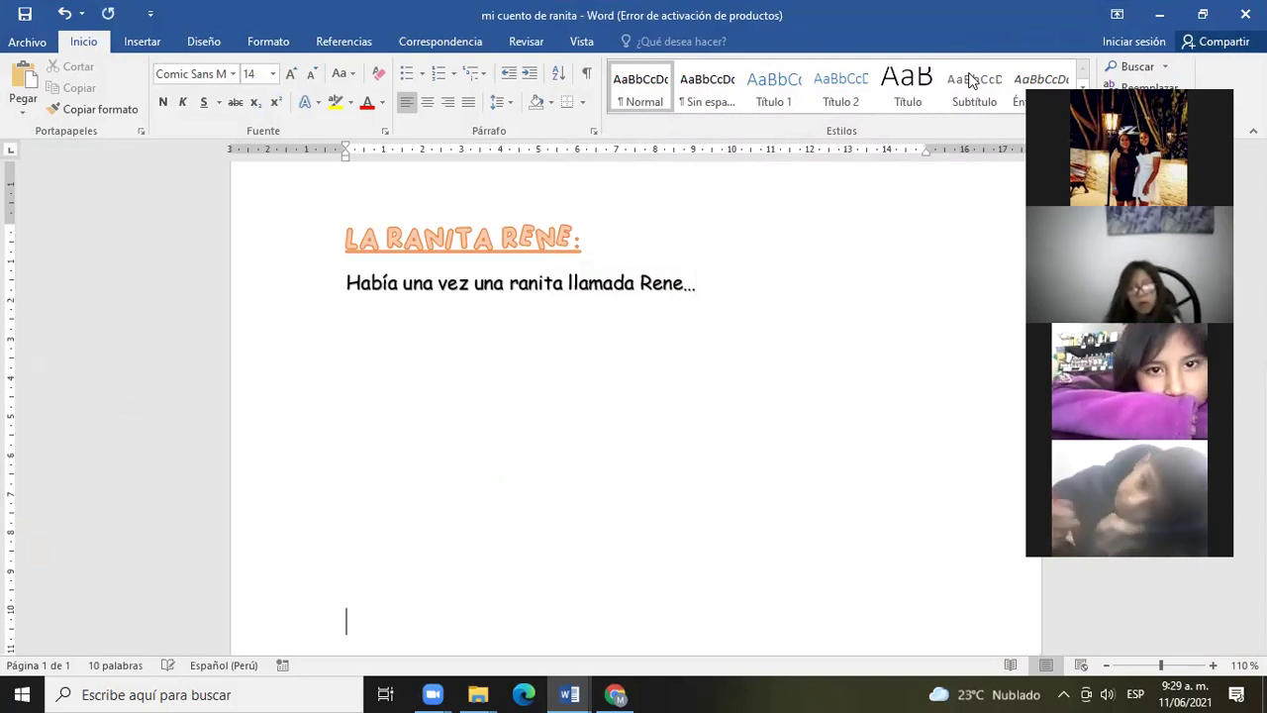